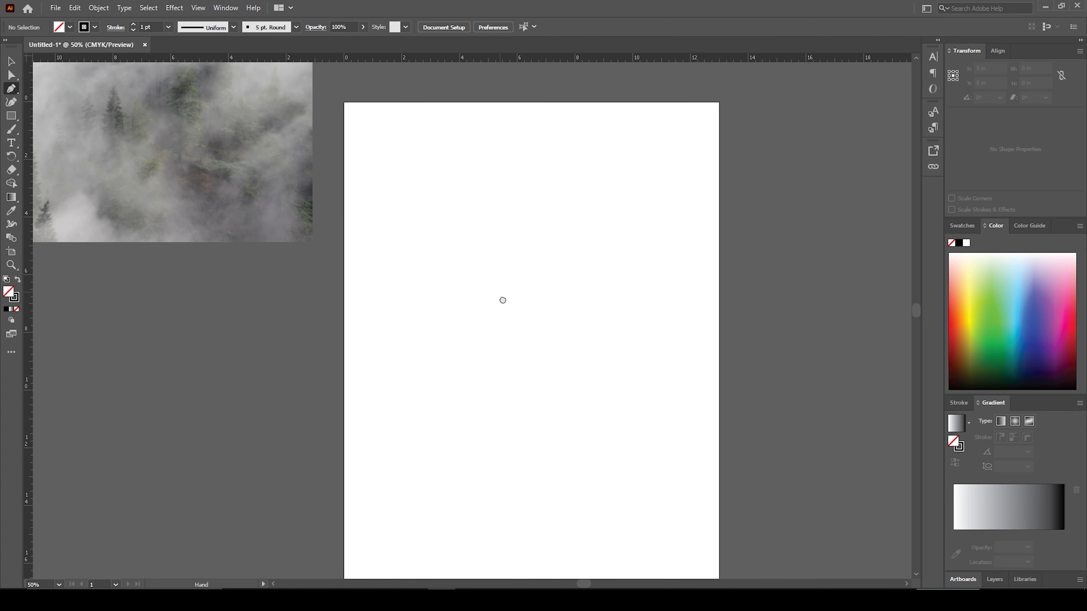
click(341, 299)
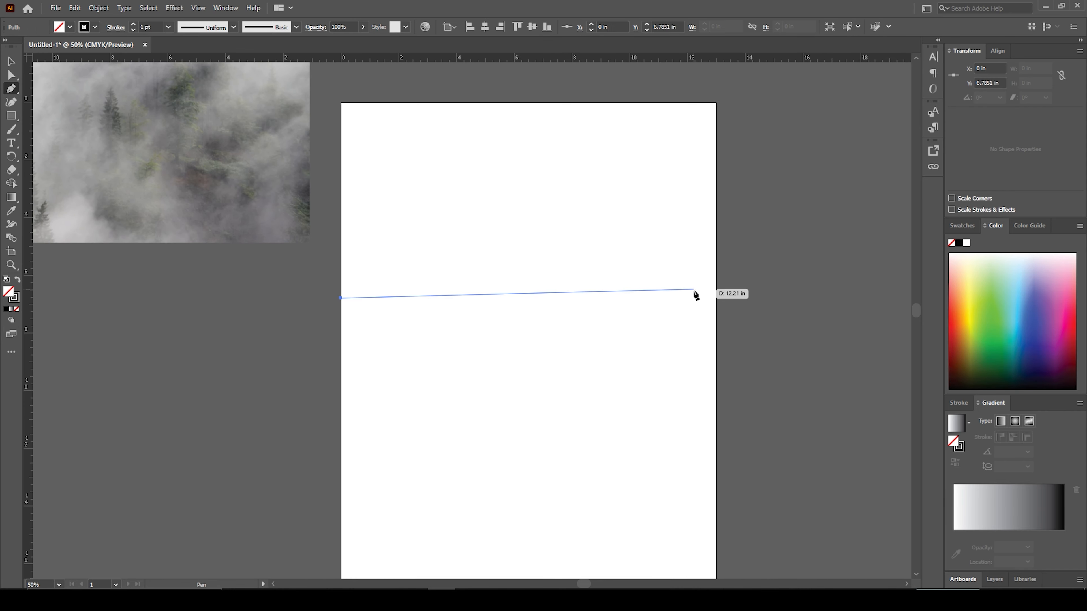
drag(716, 244, 776, 151)
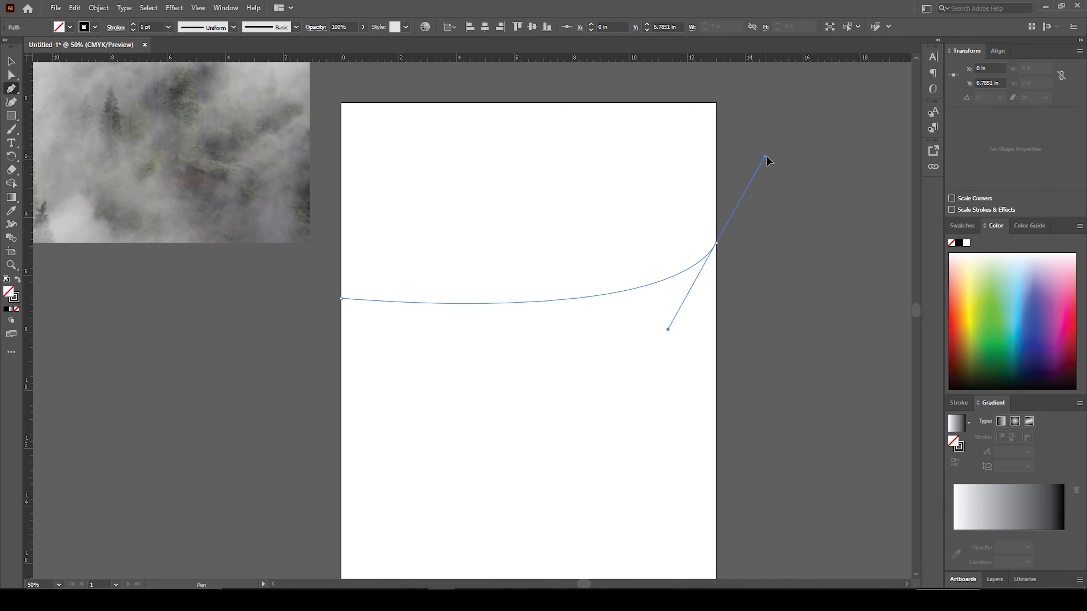
key(ctrl+z)
key(ctrl+z)
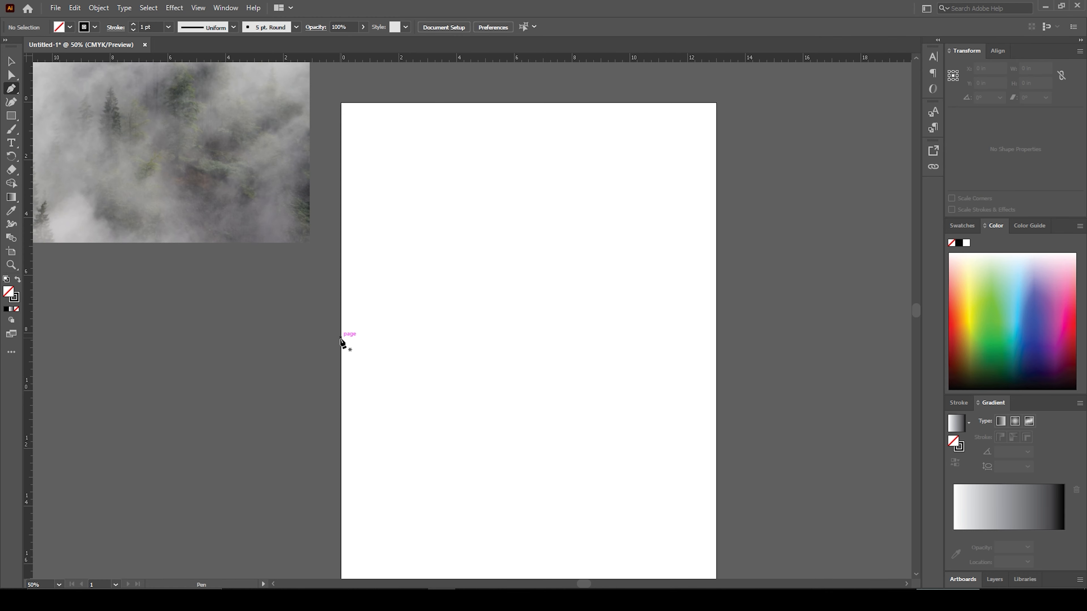
- Draw a closed Pen tool shape over the page's upper part, with a lower edge curving up toward the right page edge
drag(716, 259, 830, 147)
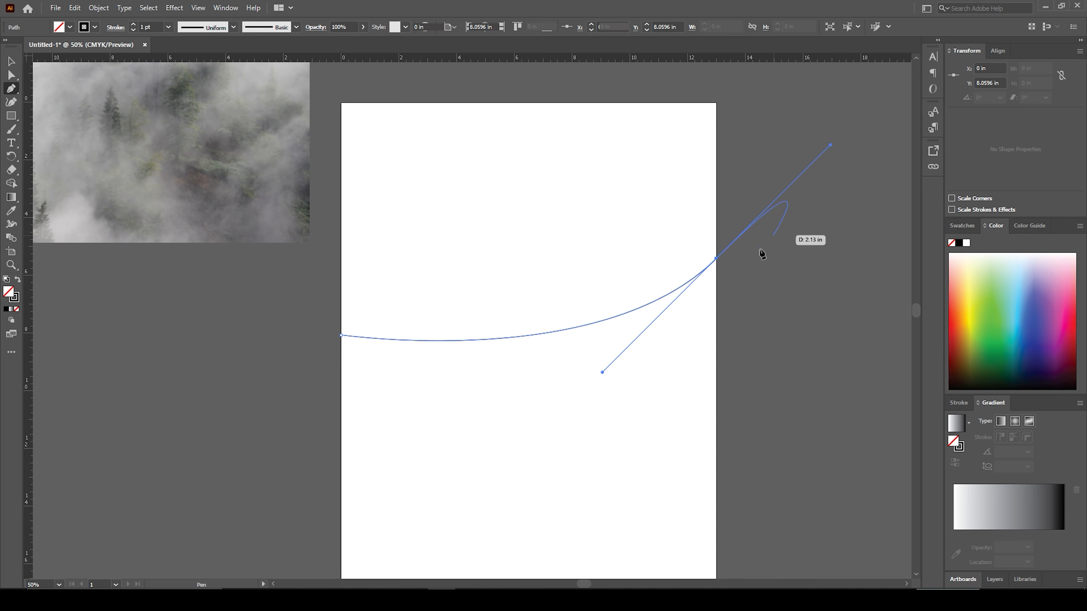
click(716, 259)
click(716, 103)
click(340, 103)
click(341, 336)
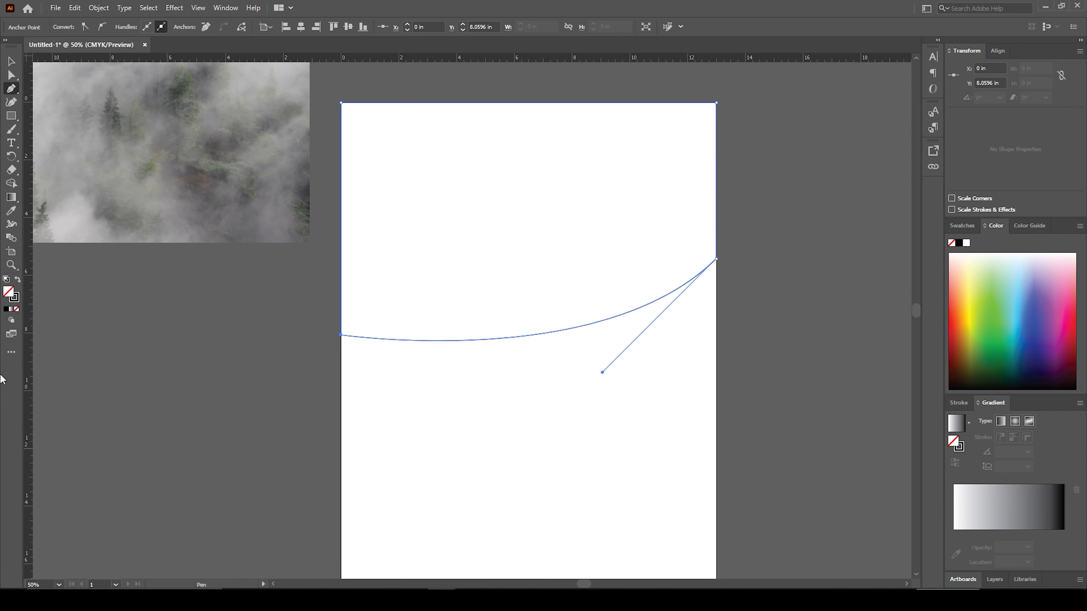
- Swap the curved shape's fill and stroke so it has a black fill and no stroke
click(18, 283)
key(v)
click(179, 364)
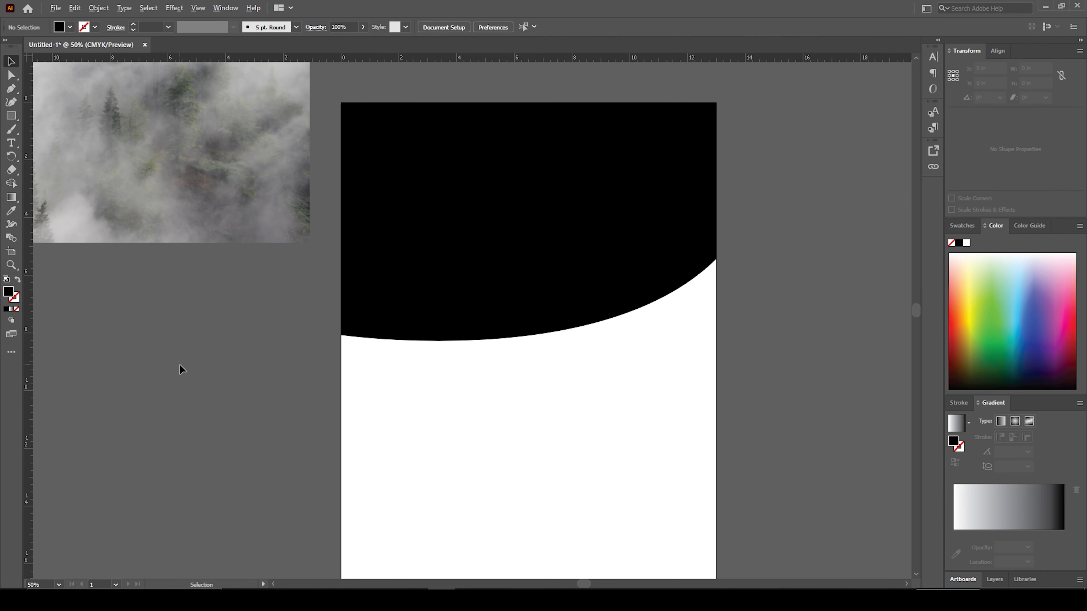
- Place the forest photo behind the black shape and scale it down to about 13.36 × 7.52 in
scroll(179, 364, down, 1)
drag(170, 224, 509, 318)
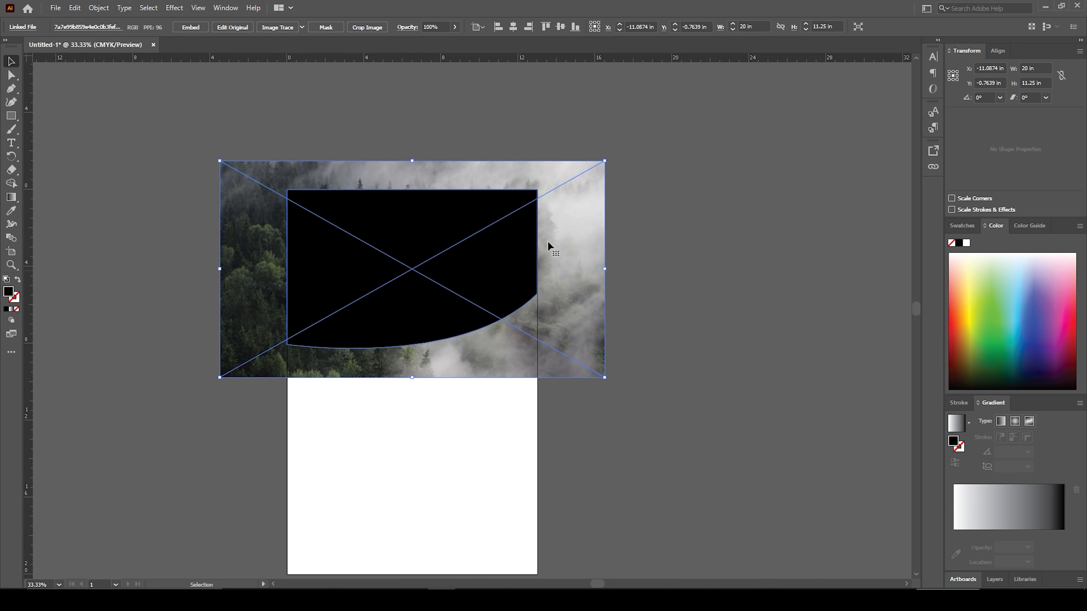
drag(610, 164, 555, 196)
scroll(463, 324, up, 1)
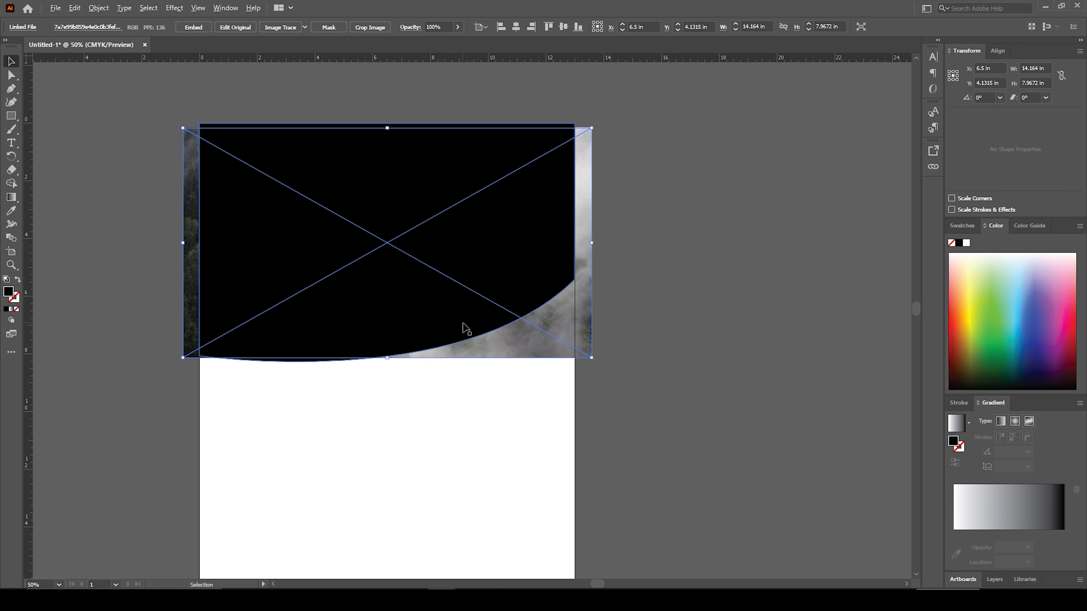
drag(599, 128, 581, 133)
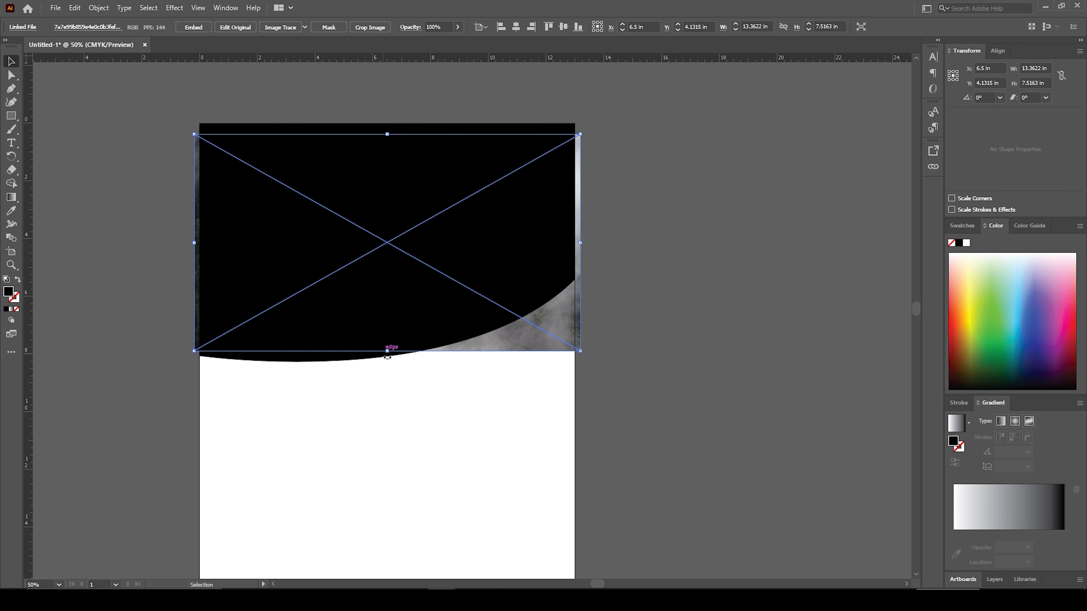
- Stretch the forest photo's edges to match the black shape's bounds on all four sides
drag(387, 352, 390, 367)
drag(194, 247, 199, 247)
drag(395, 139, 395, 129)
drag(581, 247, 589, 243)
click(616, 318)
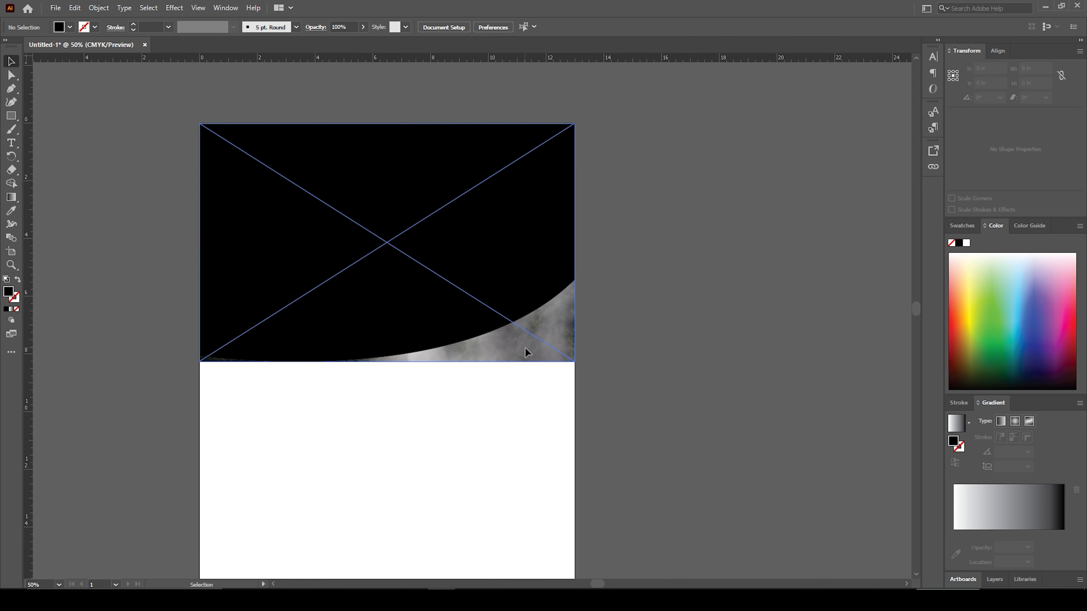
- Clip the forest photo to the curved shape with a clipping mask
key(ctrl+a)
right_click(413, 204)
click(450, 300)
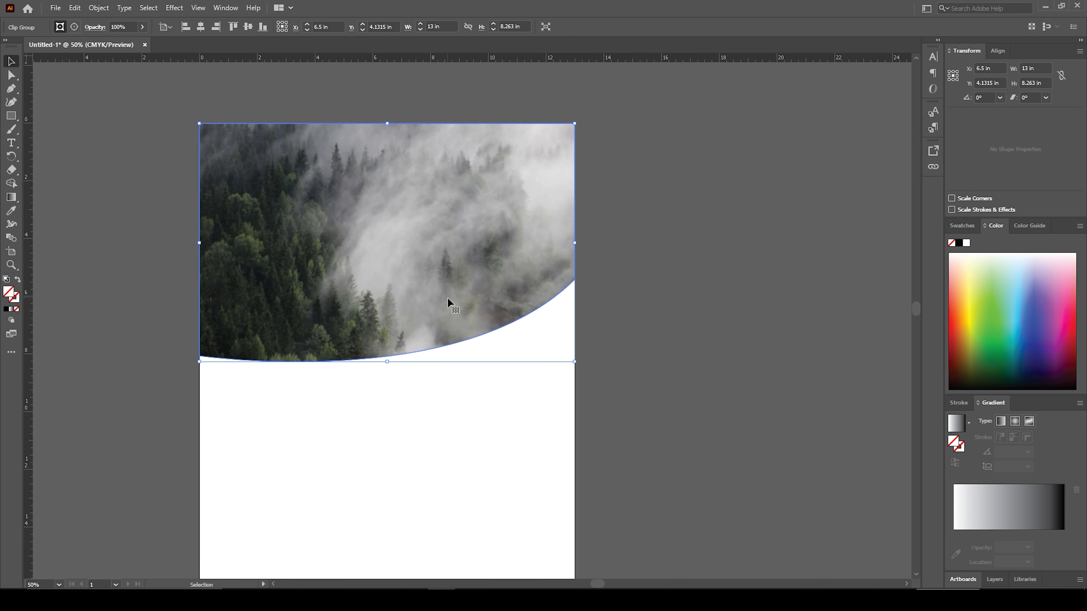
click(663, 324)
- Apply a drop shadow to the clipped photo with 75% opacity, 0 in X offset, 0.25 in Y offset and 0.0694 in blur
scroll(470, 380, up, 1)
scroll(400, 412, down, 1)
drag(401, 412, 427, 414)
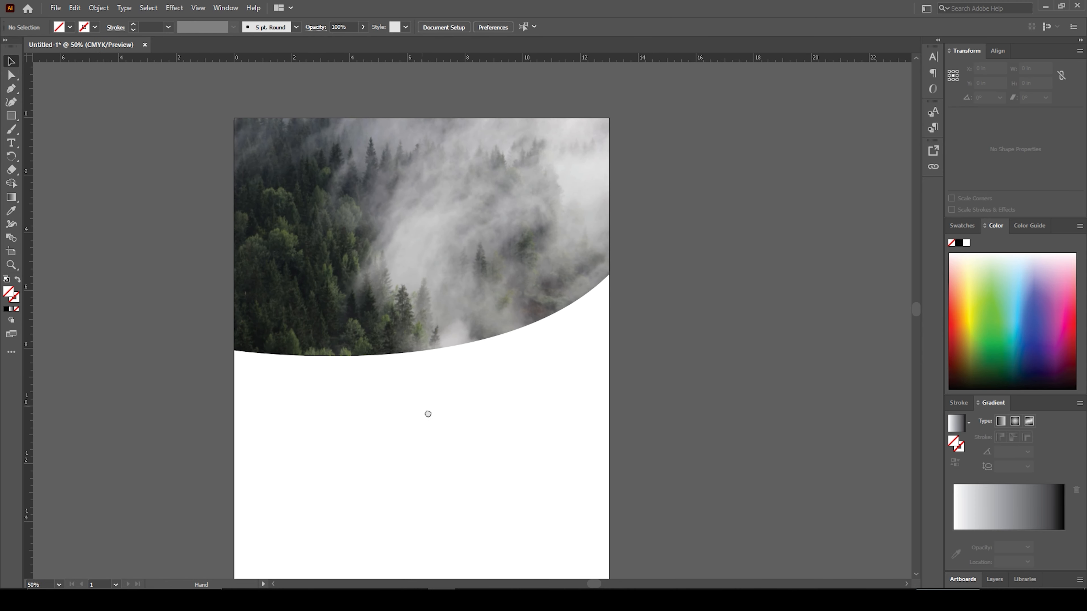
click(465, 293)
click(174, 8)
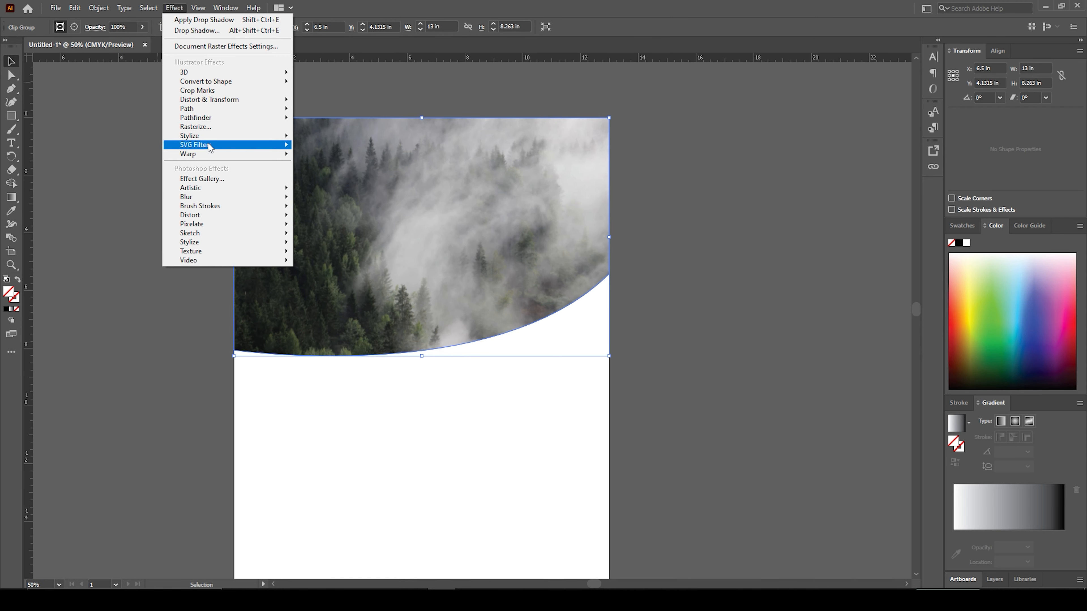
click(760, 304)
key(ctrl+alt+shift+e)
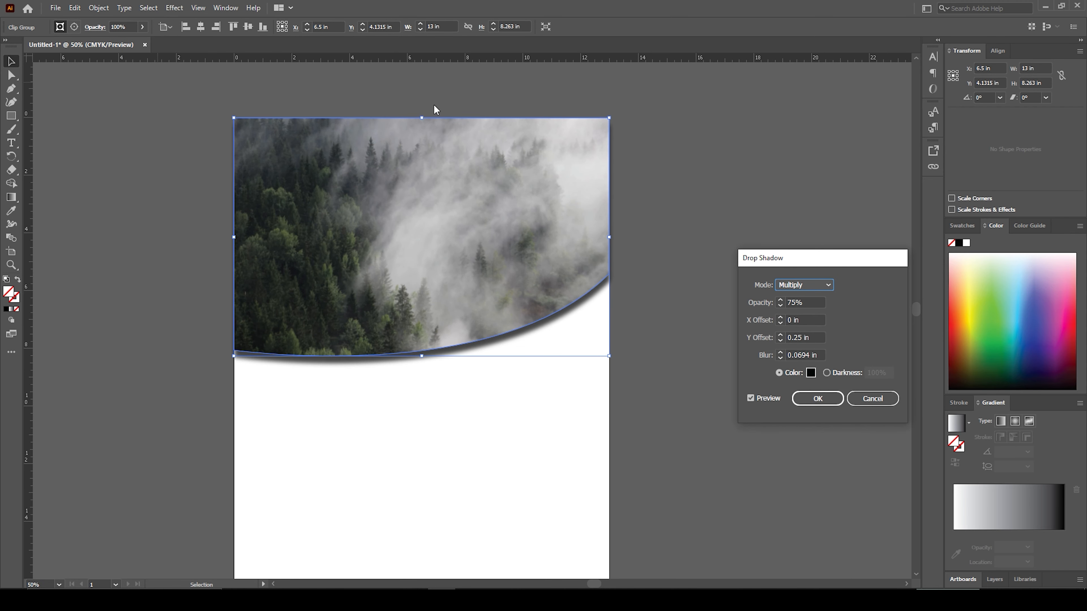
drag(819, 320, 794, 365)
click(811, 287)
click(800, 298)
click(806, 286)
click(791, 314)
click(818, 400)
click(471, 458)
click(434, 260)
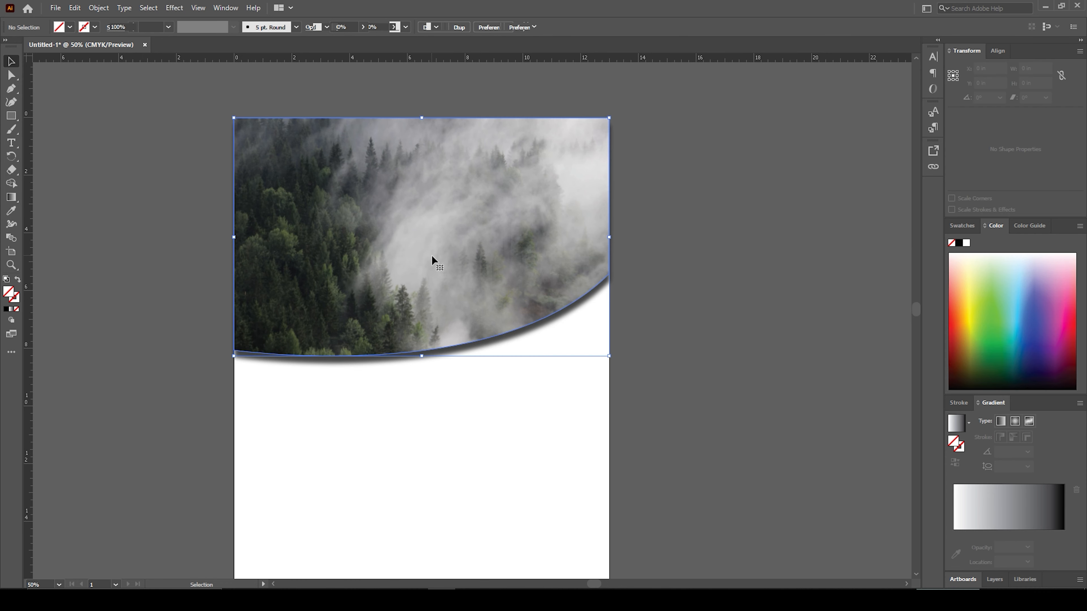
key(a)
- Add the text 2021 in Fugaz One at about 124 pt, under the photo's curve near the right page edge
click(401, 384)
drag(401, 384, 401, 414)
key(t)
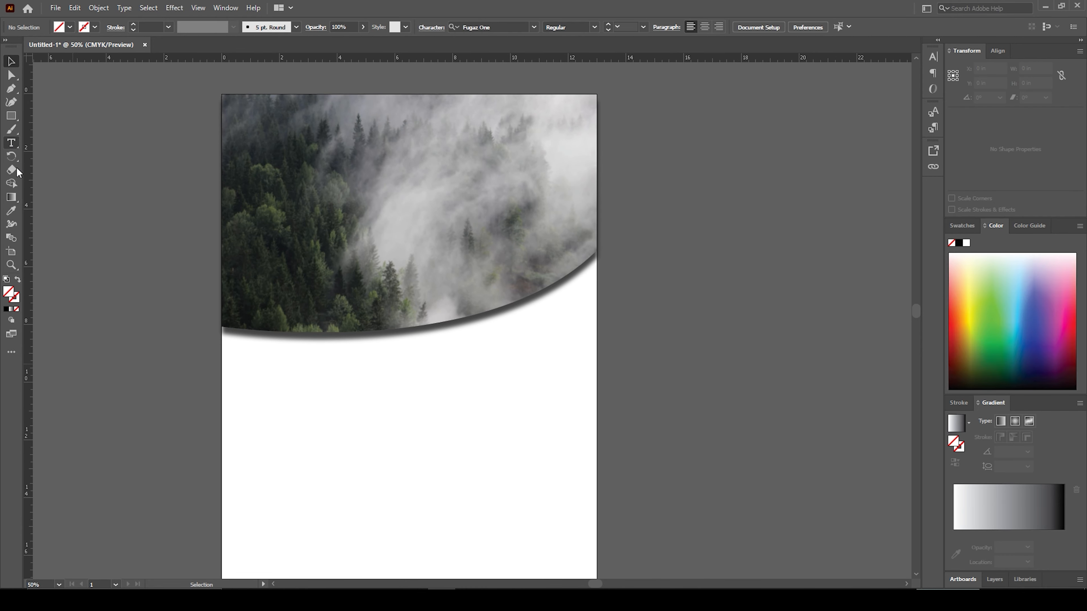
click(534, 27)
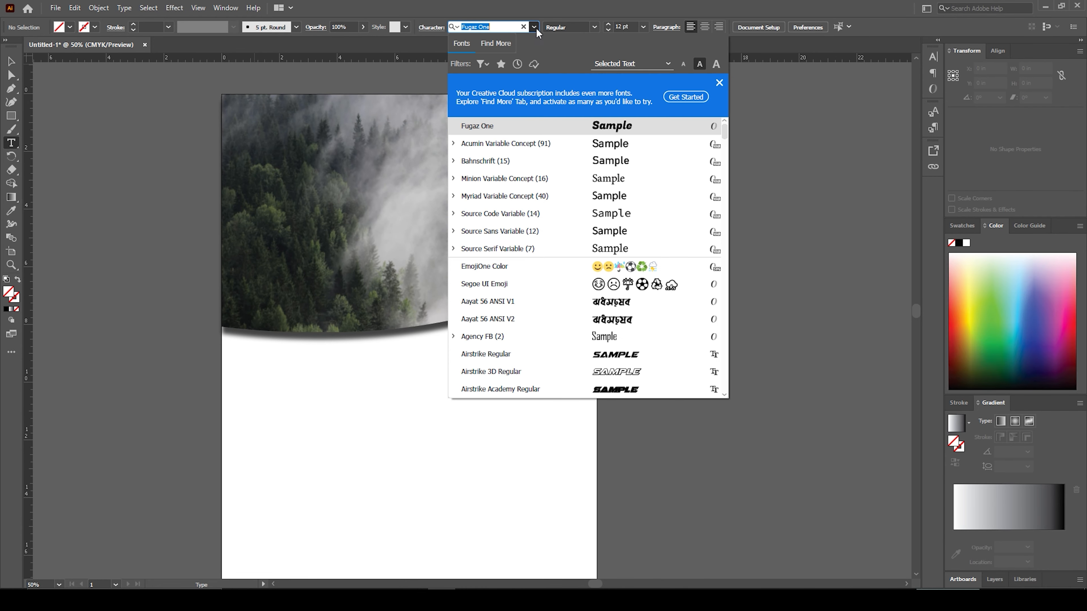
click(496, 129)
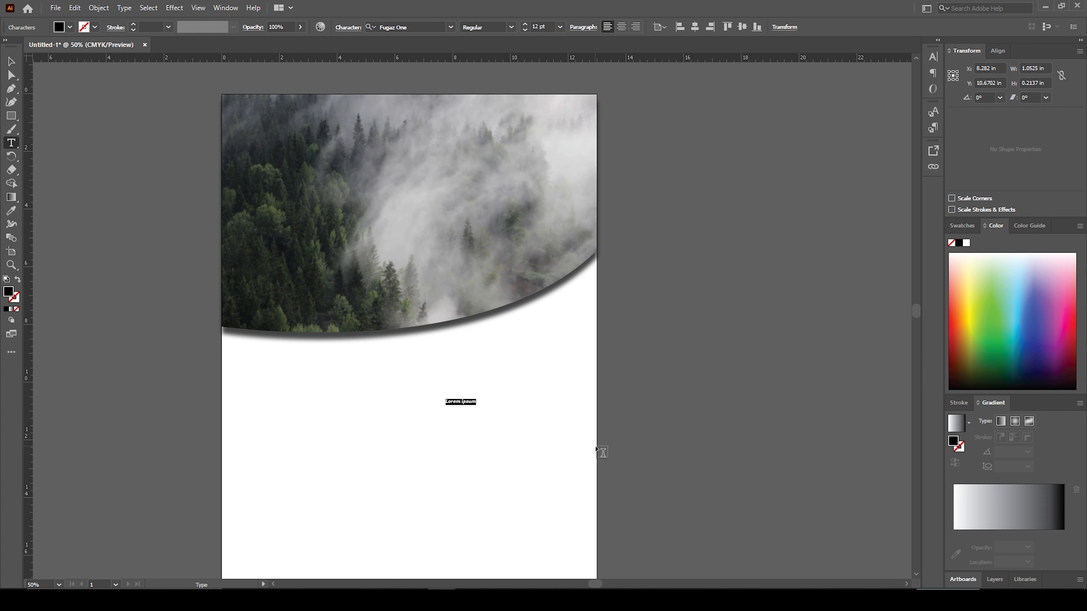
click(13, 63)
drag(459, 406, 553, 348)
key(Up)
key(Up)
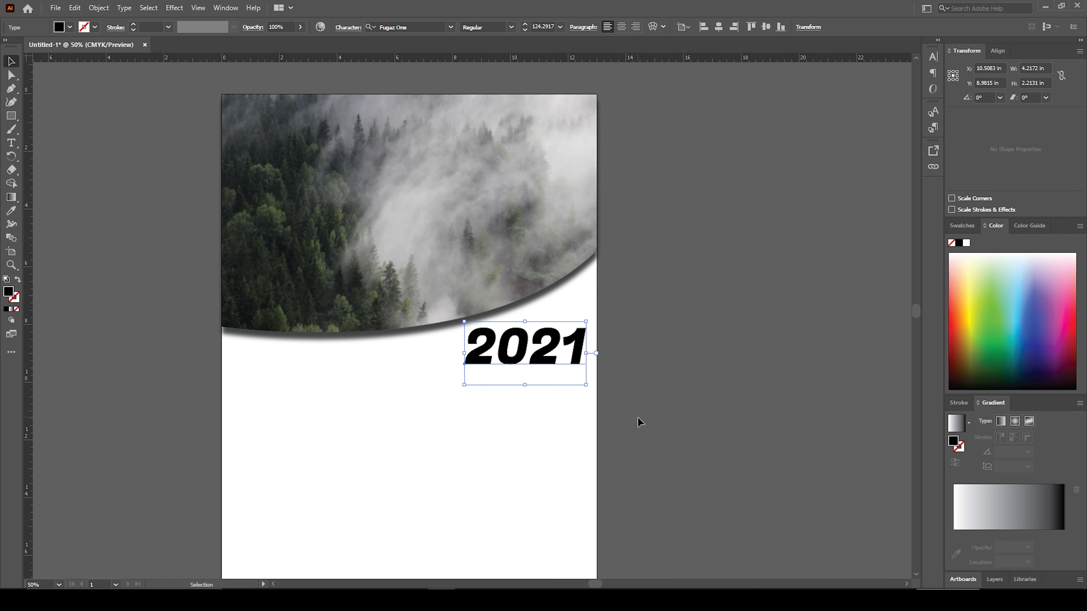
- Fill the 2021 text with red and nudge it slightly down from the photo's curve
click(70, 28)
click(37, 47)
click(721, 269)
click(723, 270)
key(space)
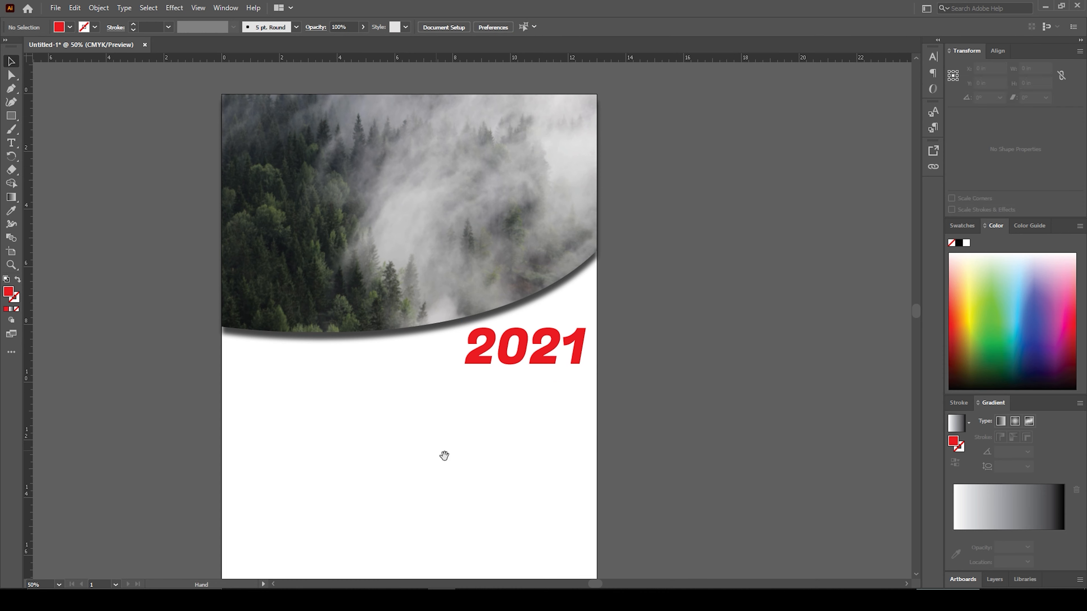
drag(444, 456, 514, 377)
click(575, 301)
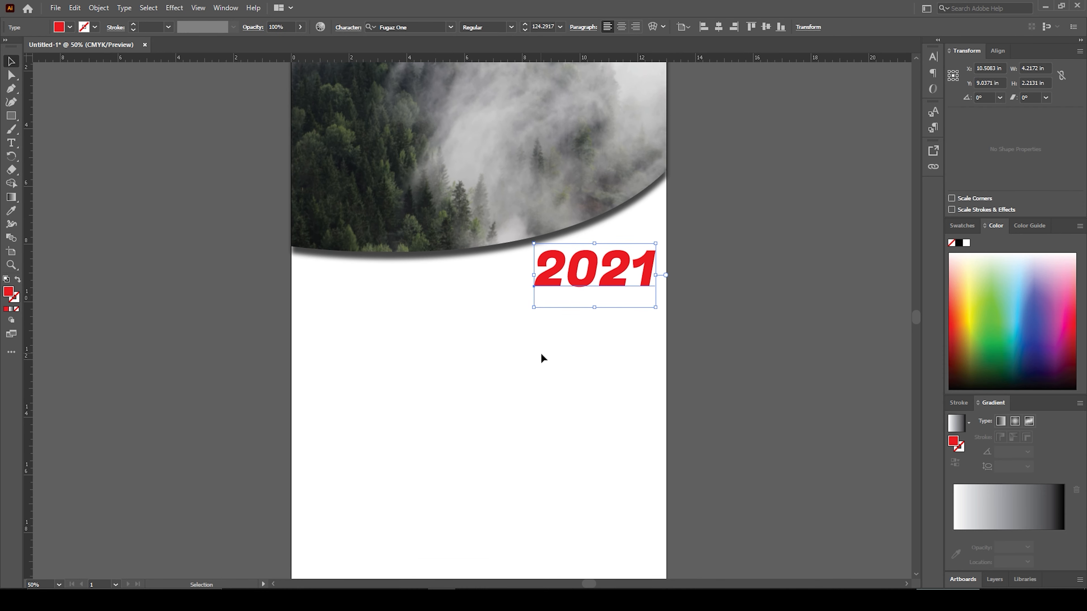
key(Down)
click(158, 283)
- Draw an unfilled, red-stroked rectangle of about 12.63 × 10.10 in below the 2021 text, just inside the page edges
click(18, 279)
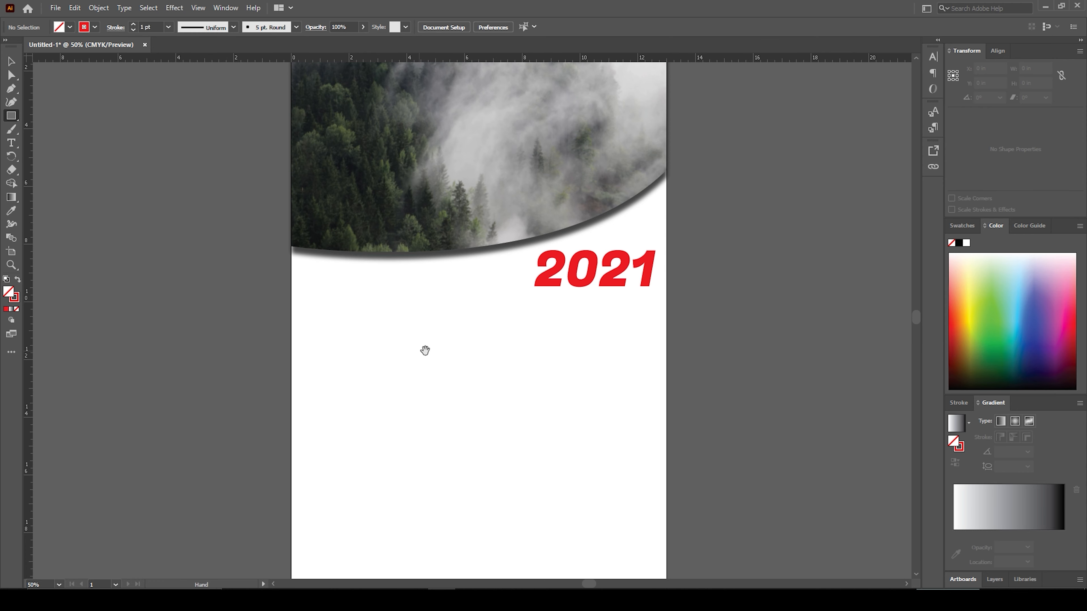
drag(425, 356, 376, 281)
drag(249, 213, 619, 517)
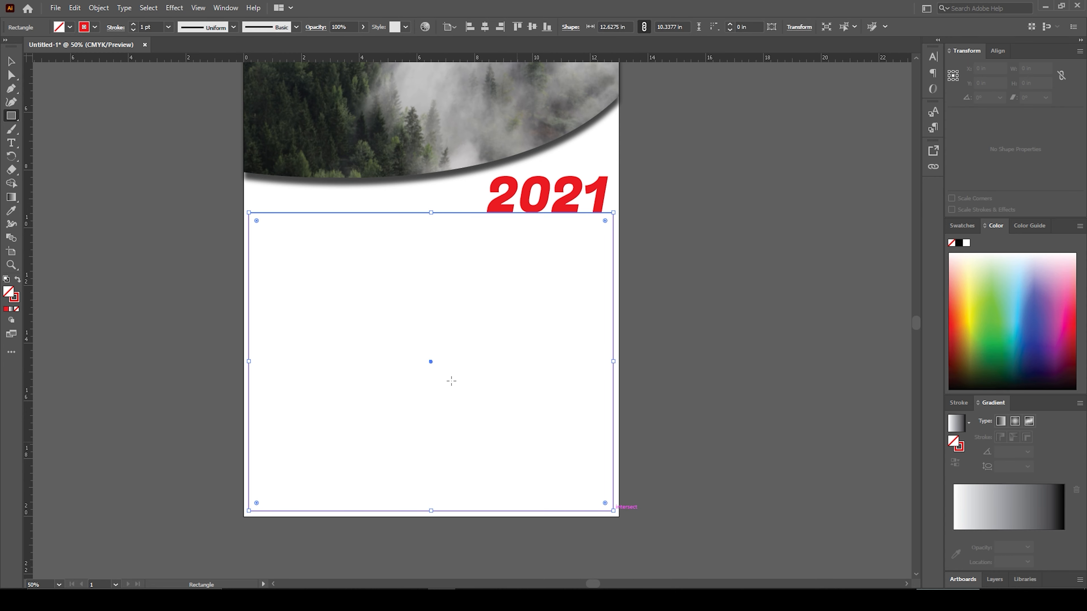
key(v)
drag(435, 218, 435, 225)
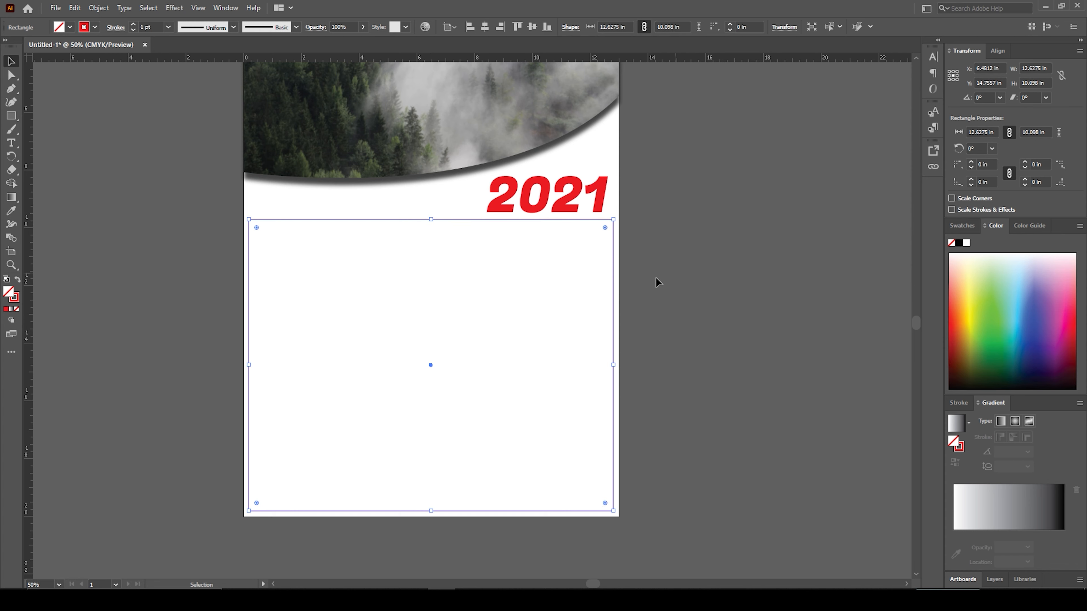
- Convert the rectangle into a guide and lock the guides
right_click(328, 288)
click(380, 462)
right_click(367, 309)
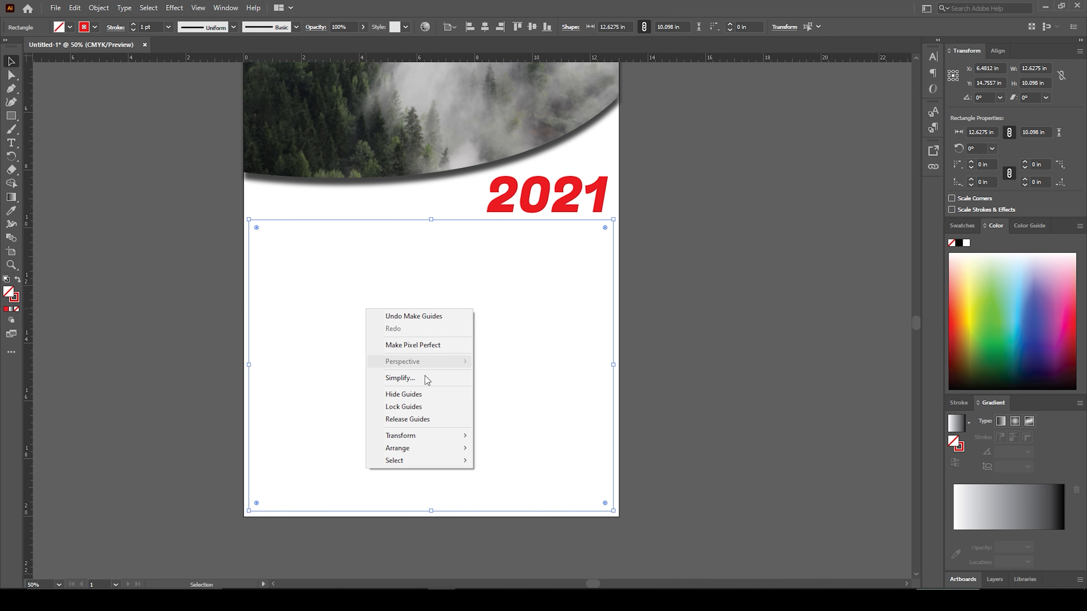
click(403, 407)
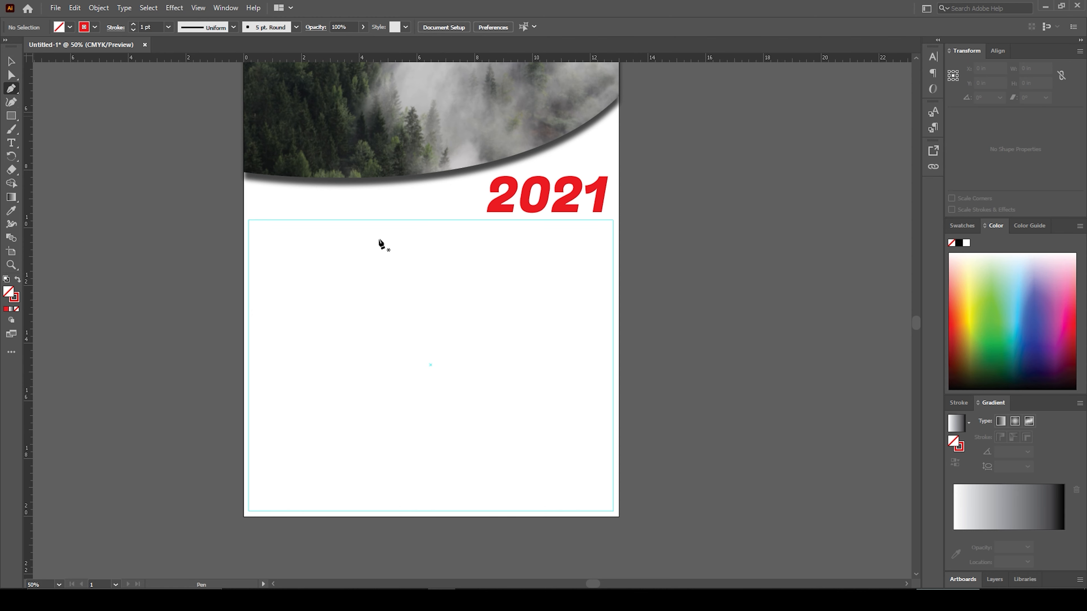
- Draw a vertical line down the centre of the rectangular guide and convert it into a guide
click(431, 221)
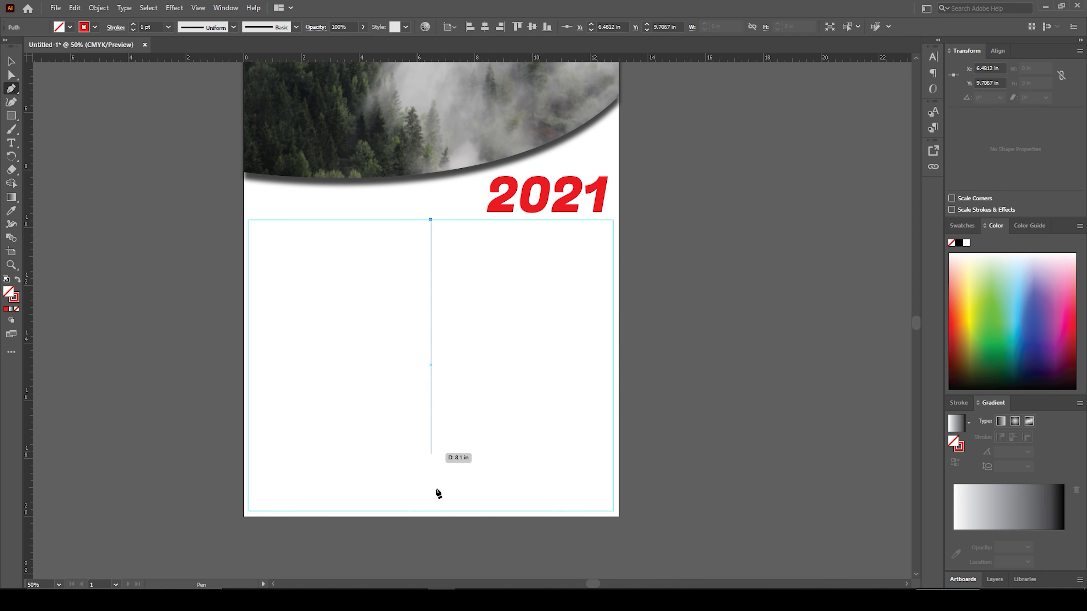
click(431, 511)
key(v)
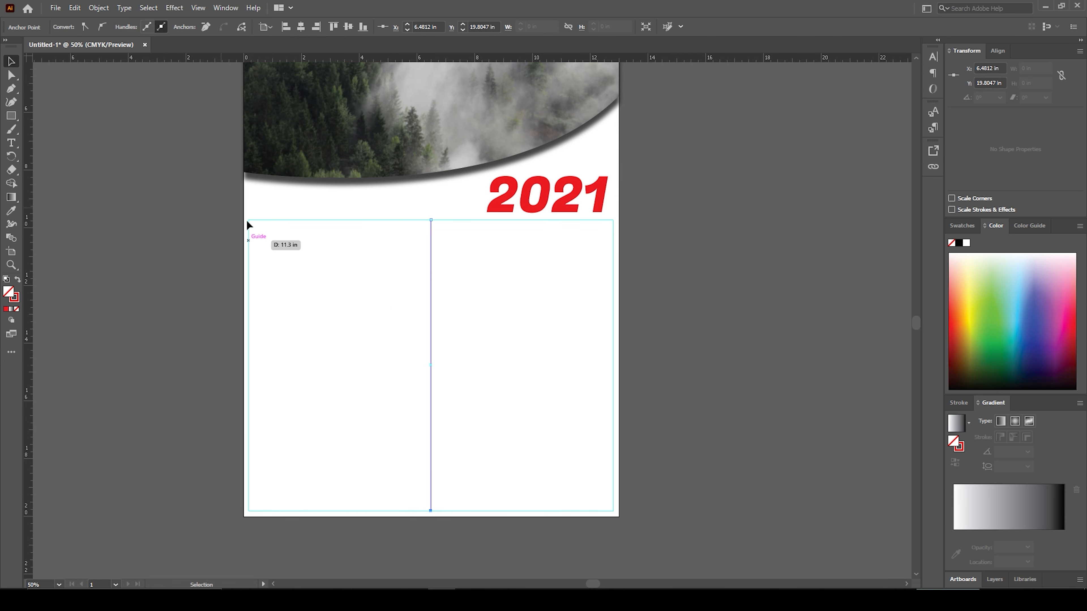
right_click(299, 304)
click(349, 481)
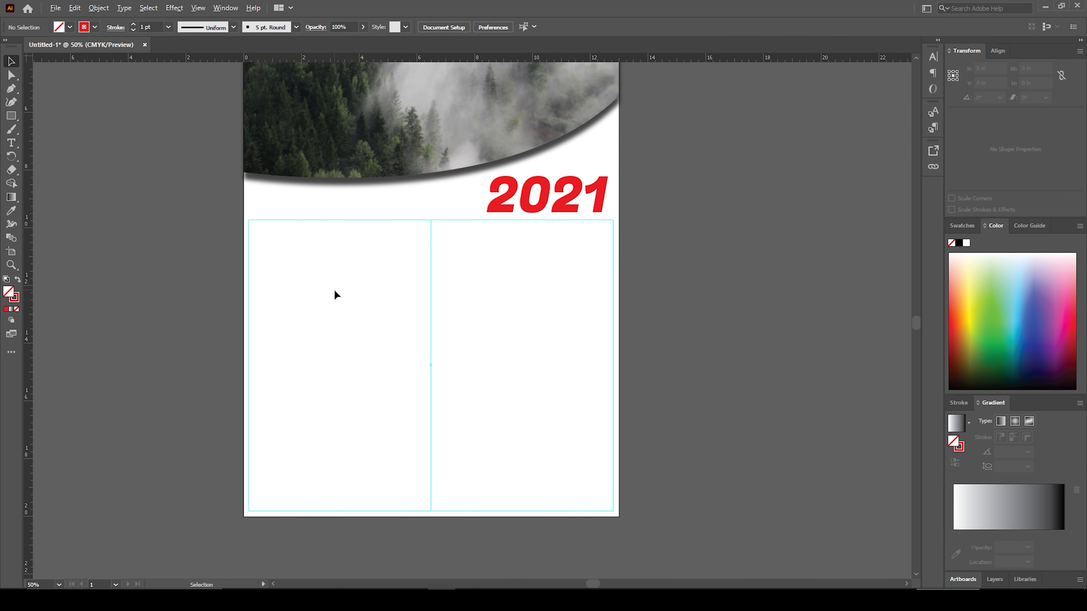
- Move the 2021 calendar reference image beside the page, to the left of the artboard
scroll(393, 332, up, 1)
drag(381, 326, 402, 283)
click(14, 144)
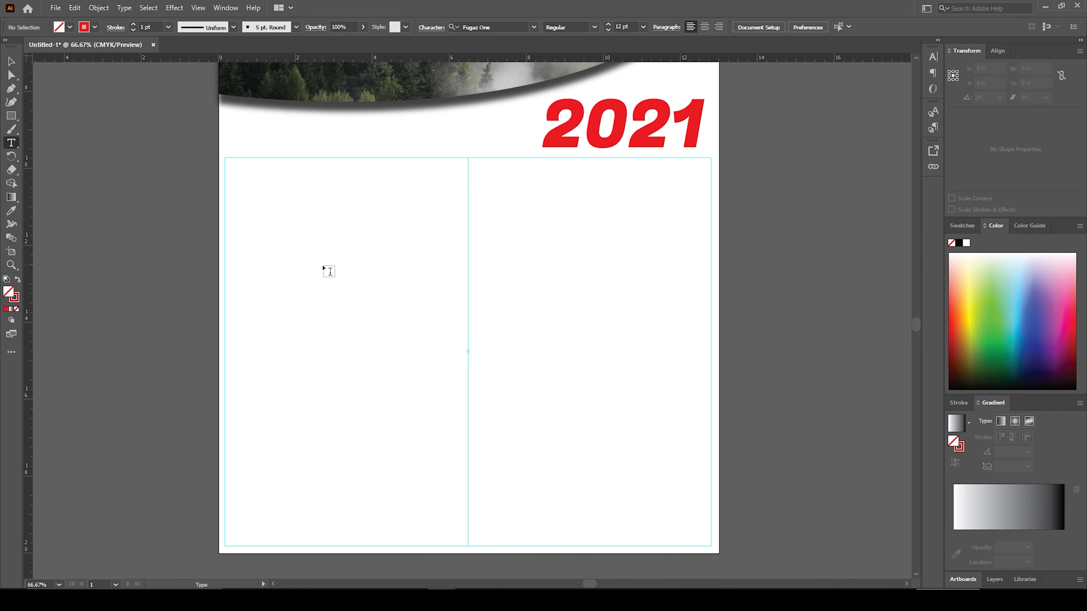
scroll(155, 253, down, 2)
drag(130, 243, 588, 315)
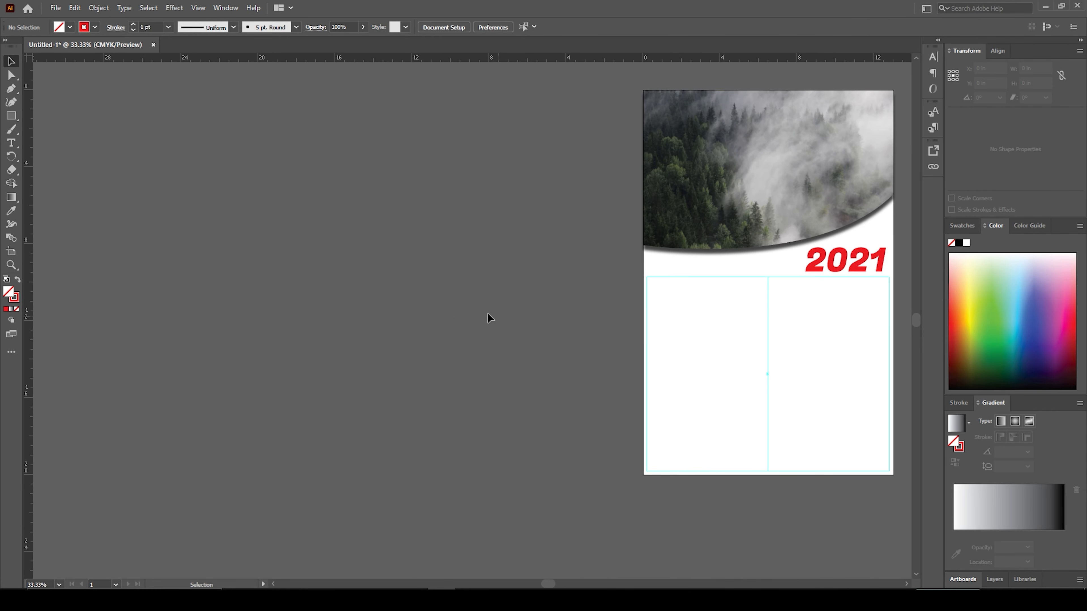
scroll(488, 314, down, 1)
drag(354, 364, 488, 323)
click(182, 317)
drag(182, 317, 639, 288)
key(ctrl+plus)
drag(765, 338, 476, 381)
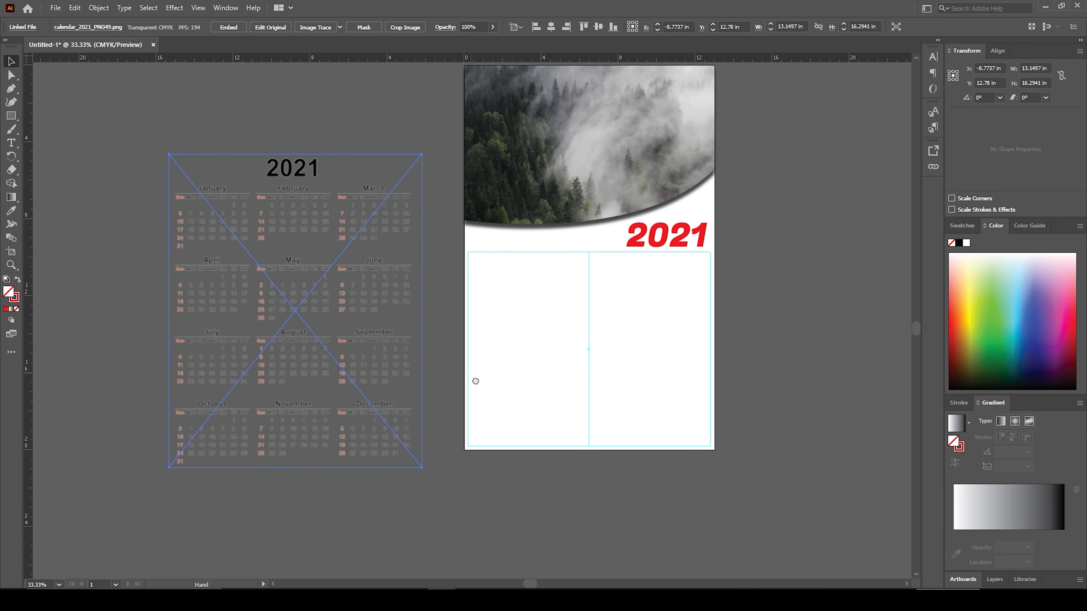
key(ctrl+plus)
click(559, 318)
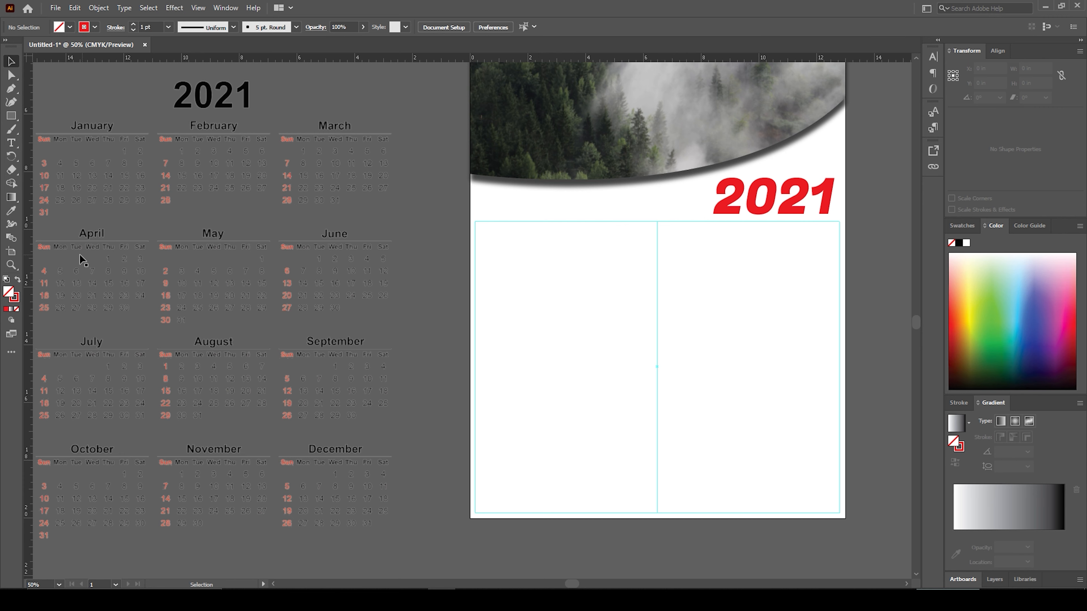
- Add the text January in Fugaz One at about 56 pt, at the upper right of the left guide column
click(12, 146)
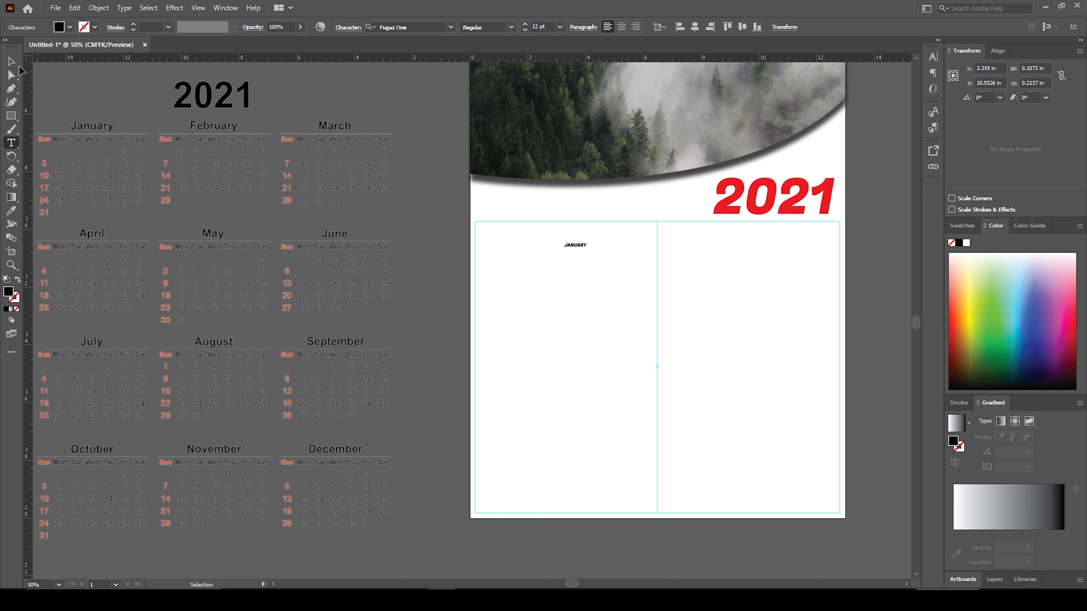
click(11, 61)
drag(594, 255, 633, 243)
key(t)
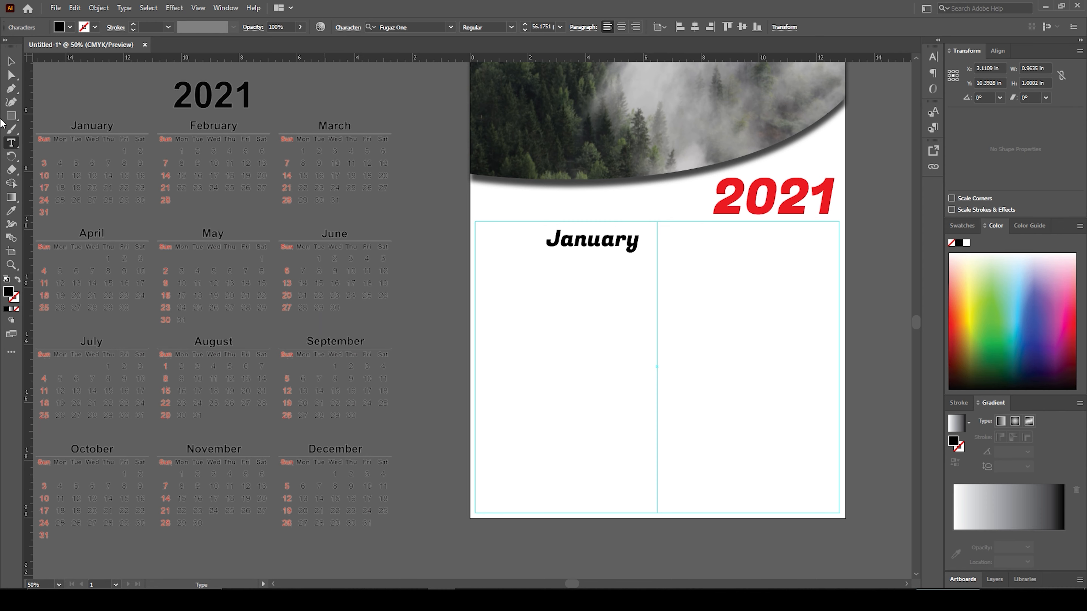
- Move the January heading up against the centre guide and copy it to the upper right of the right guide column
key(Escape)
drag(623, 244, 635, 241)
drag(711, 327, 636, 332)
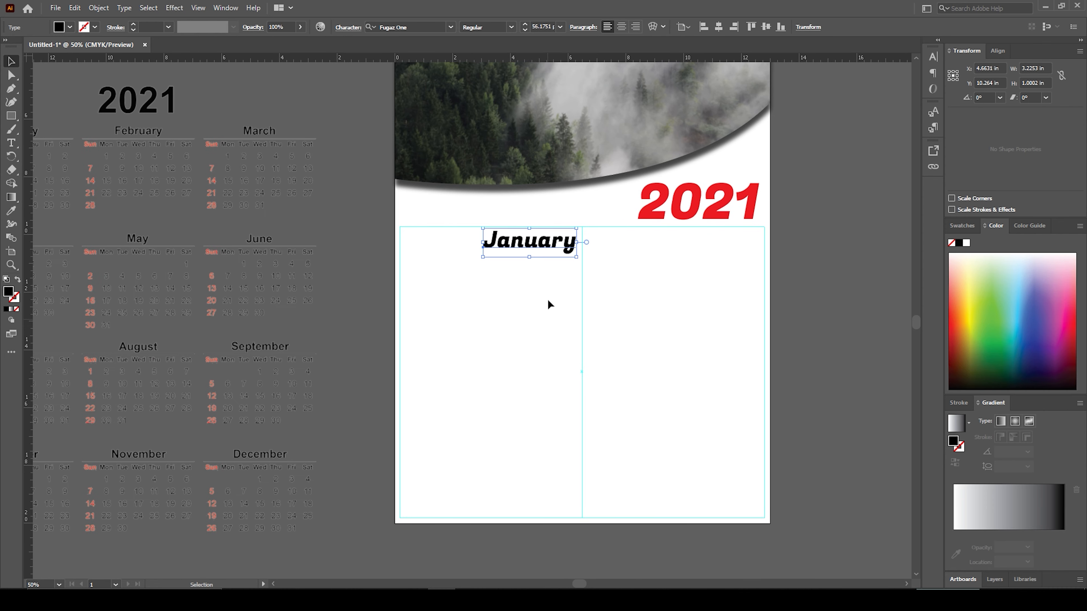
click(552, 288)
drag(532, 244, 716, 258)
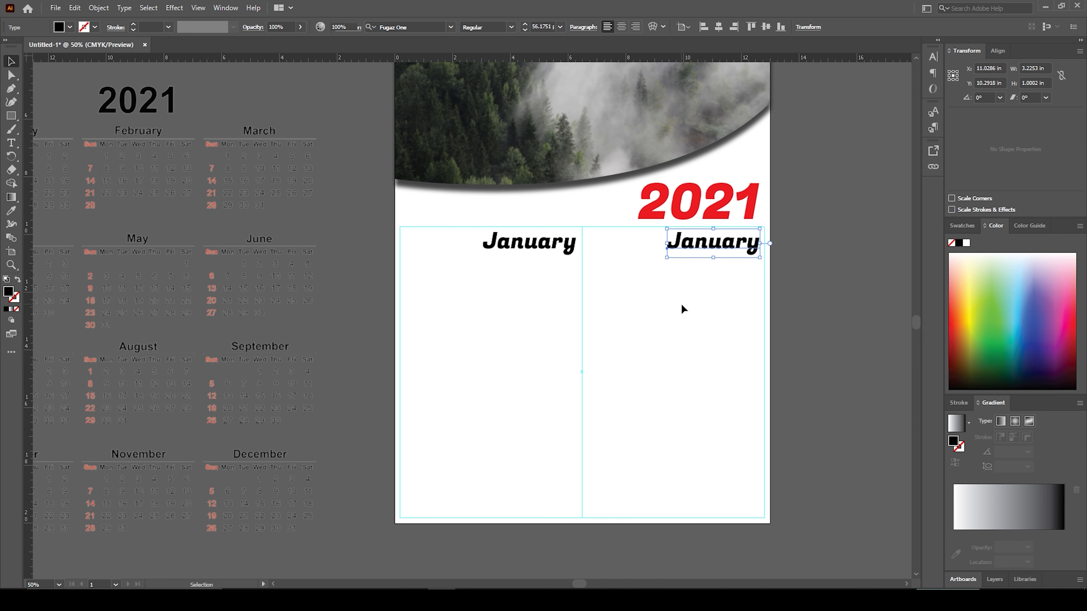
click(682, 300)
- Change the copied heading in the right column to February and shift it left to fit inside the guide
scroll(690, 285, up, 1)
drag(297, 253, 341, 295)
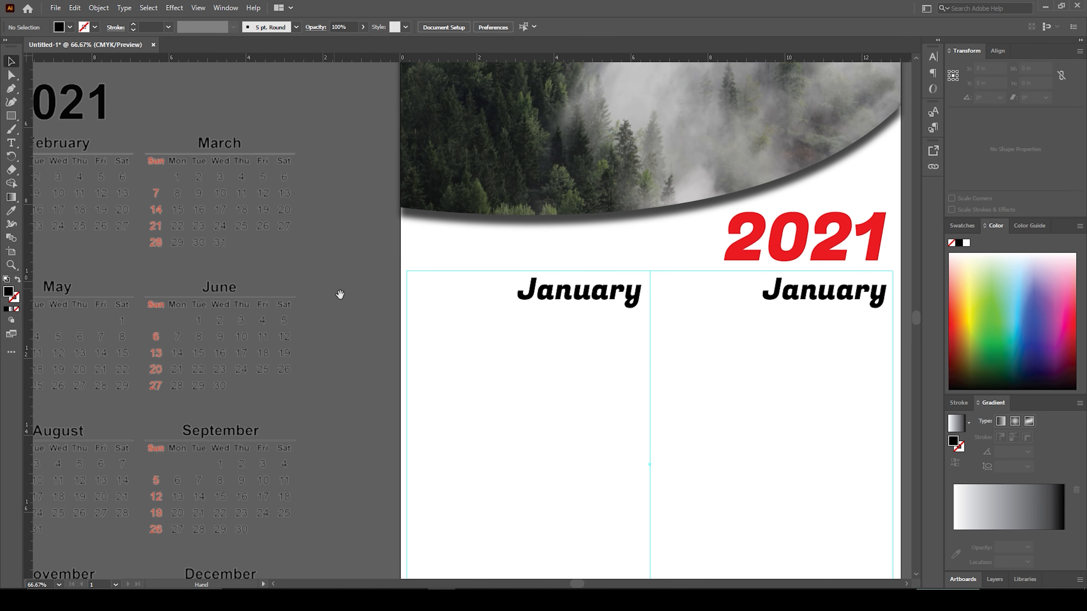
double_click(832, 298)
key(BackSpace)
key(BackSpace)
key(BackSpace)
key(BackSpace)
key(BackSpace)
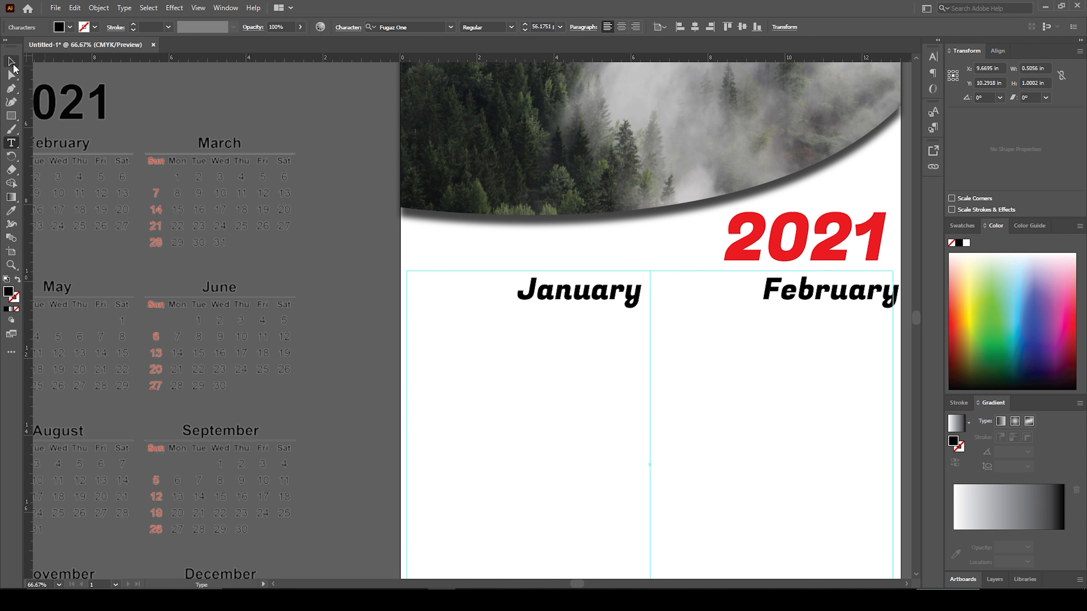
key(Escape)
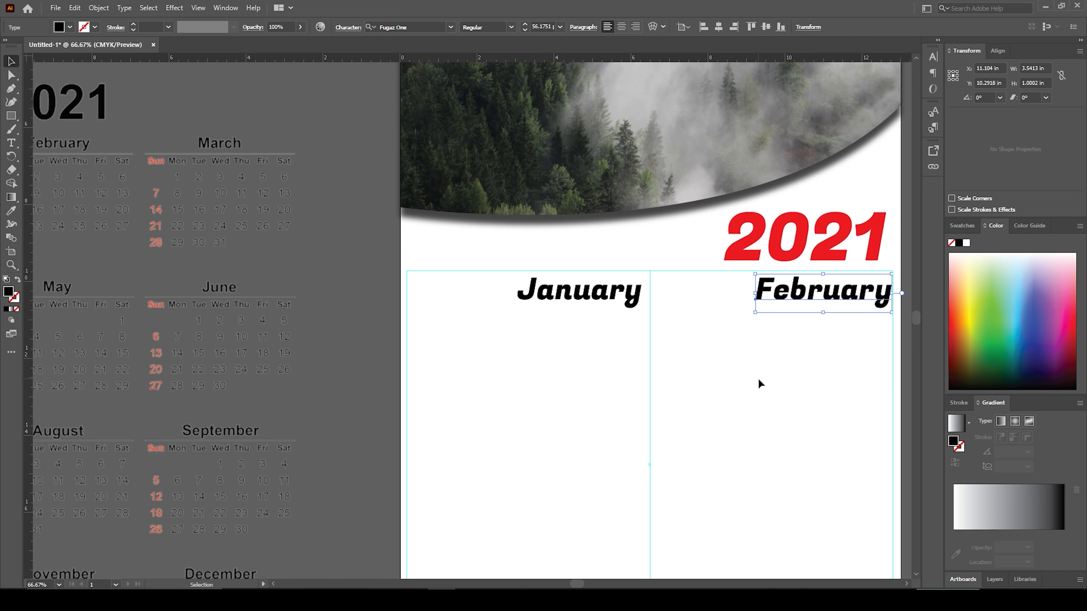
click(758, 379)
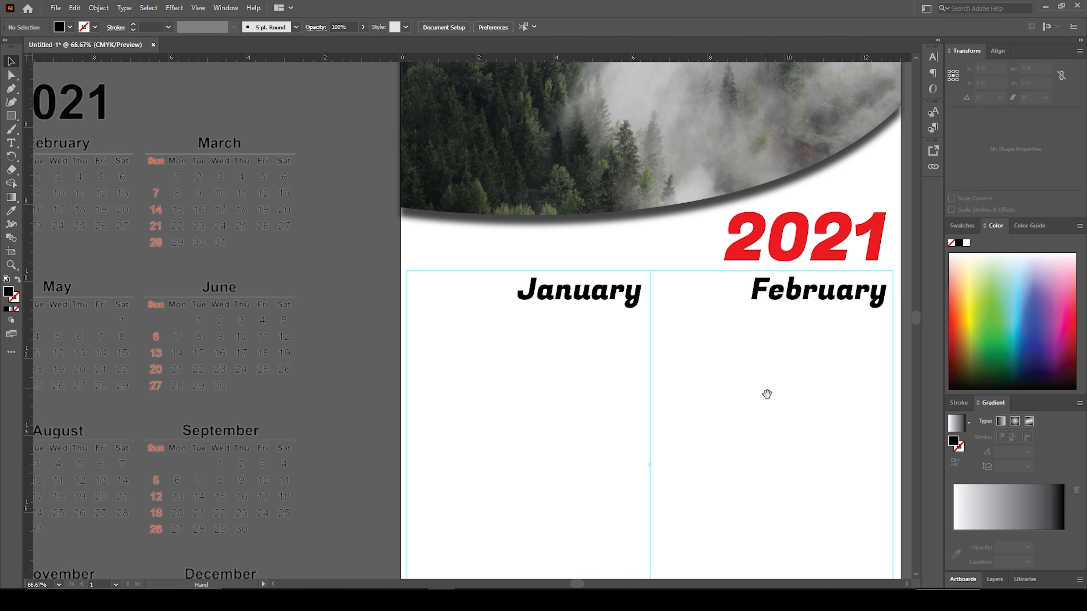
- Duplicate the January and February headings together straight down to about the middle of the guide columns
scroll(766, 388, down, 3)
scroll(766, 388, right, 2)
drag(437, 183, 766, 292)
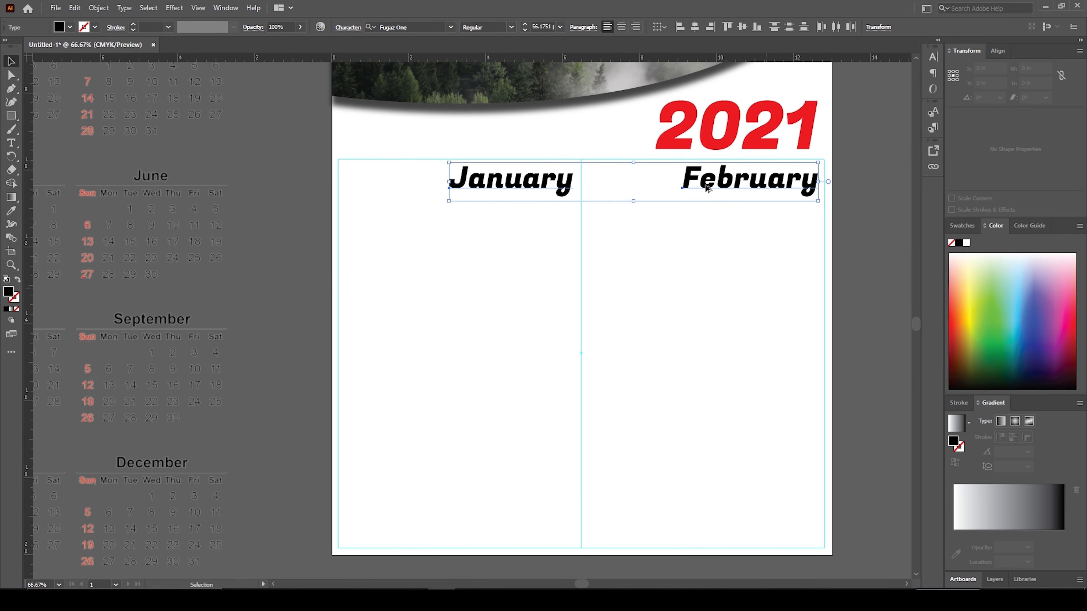
drag(707, 210, 701, 369)
click(565, 302)
- Change the lower copy of the January heading to March
drag(198, 278, 274, 268)
key(t)
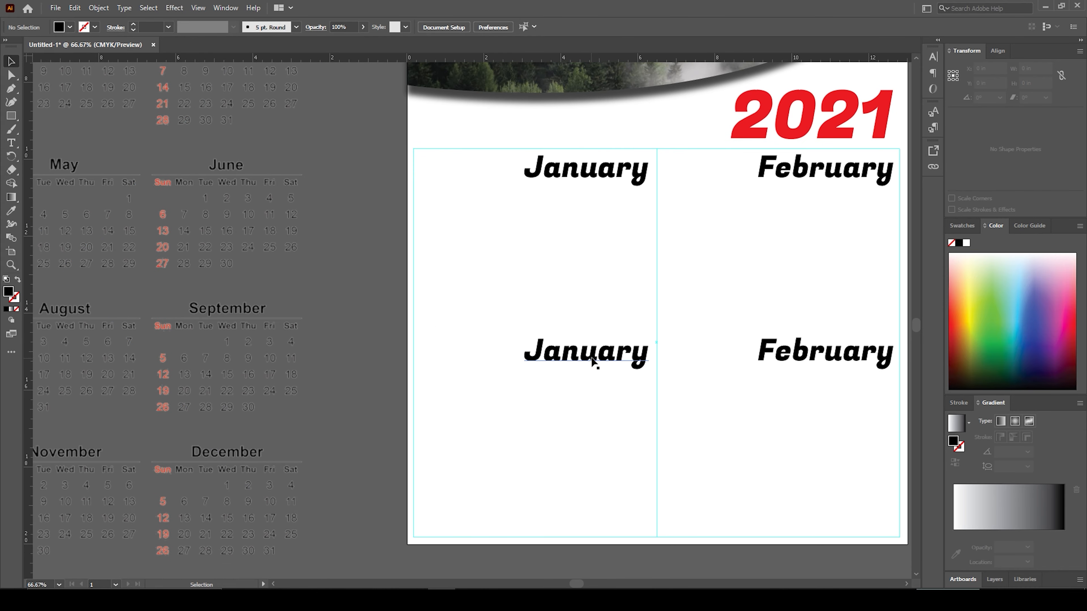
click(595, 361)
key(BackSpace)
key(BackSpace)
key(BackSpace)
key(BackSpace)
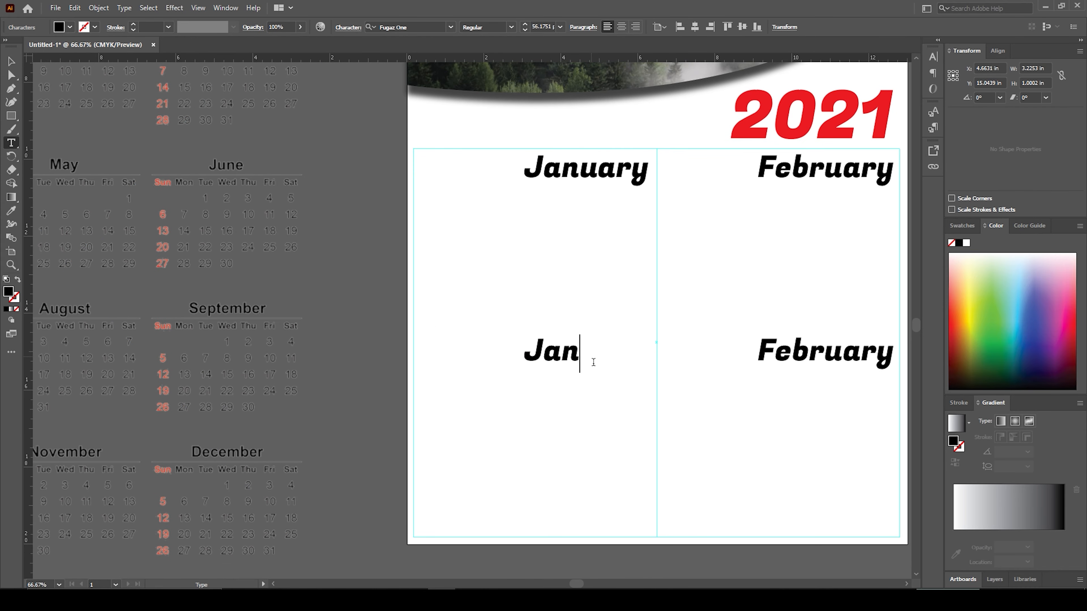
text(Marc)
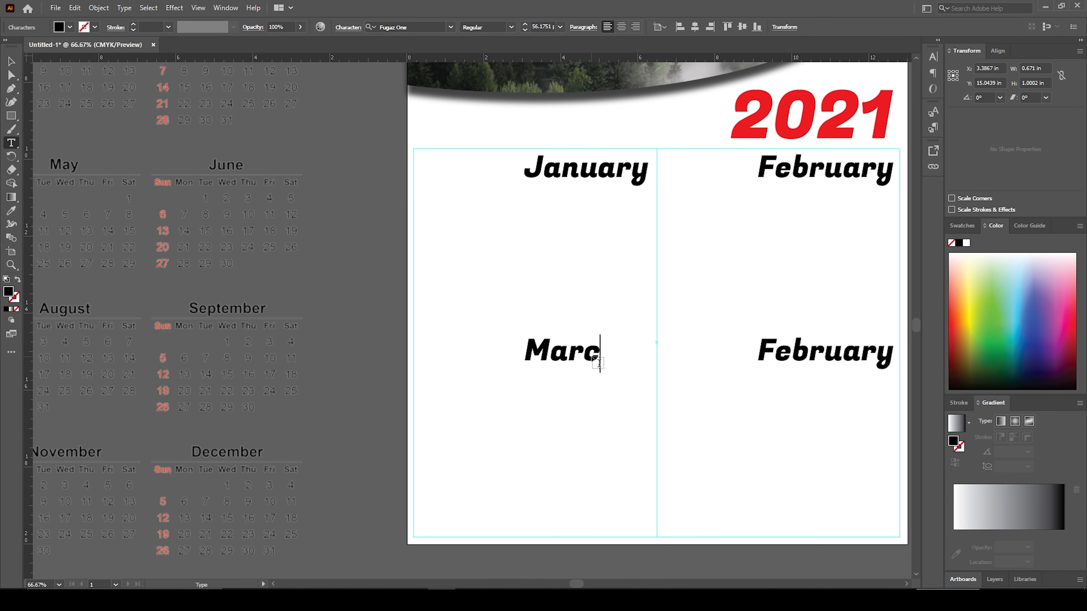
text(h)
- Move the March heading right so its end lines up with the end of January
key(Escape)
drag(345, 321, 393, 376)
click(623, 411)
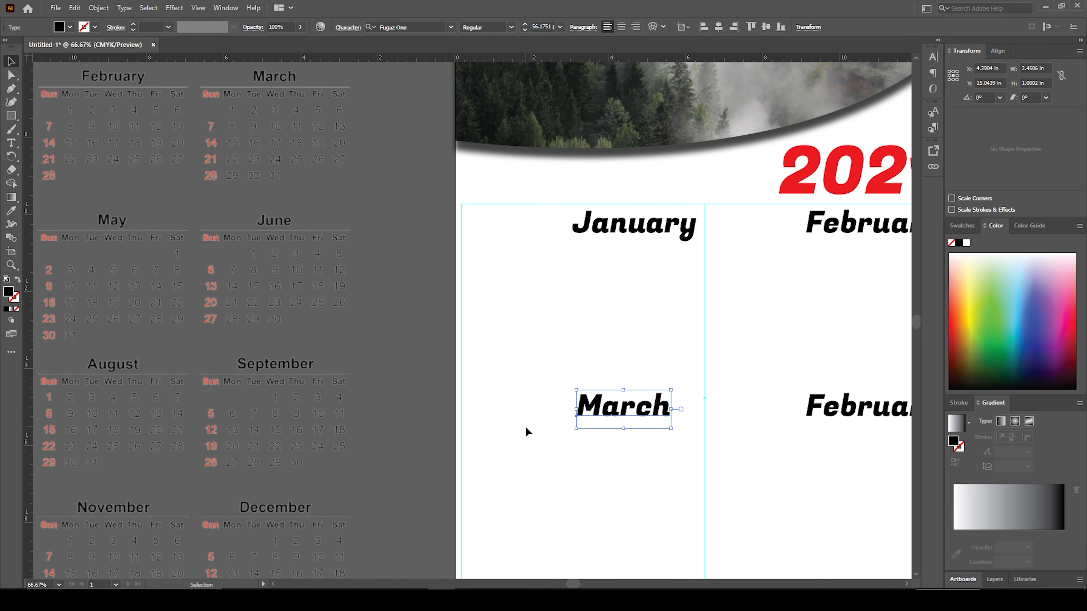
drag(642, 422, 668, 412)
click(764, 462)
- Change the lower copy of the February heading to April
drag(764, 461, 640, 408)
key(t)
click(668, 371)
key(BackSpace)
key(BackSpace)
key(BackSpace)
key(BackSpace)
key(BackSpace)
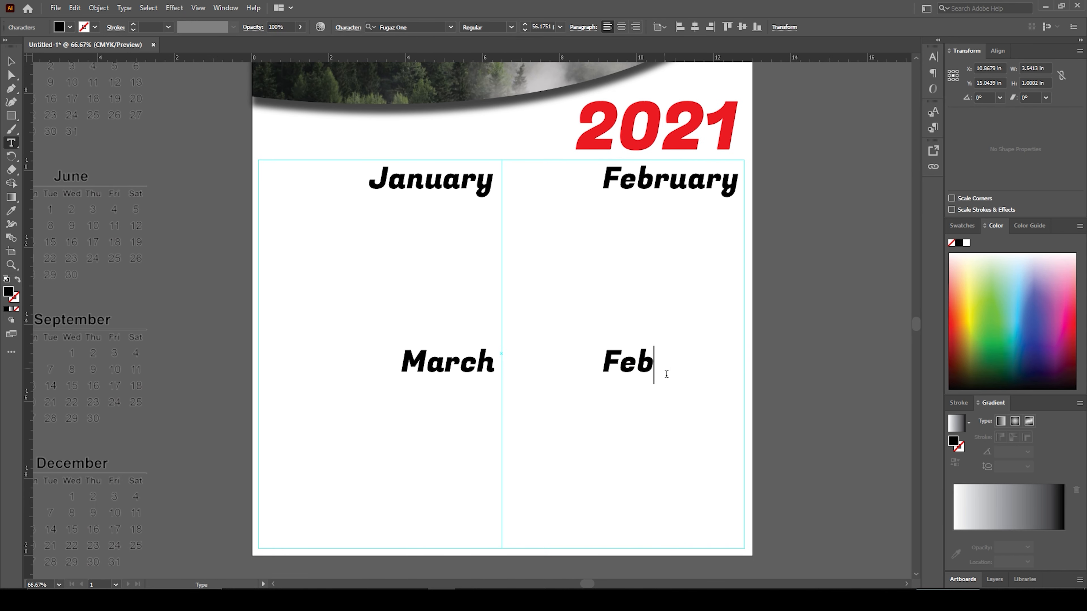
text(April)
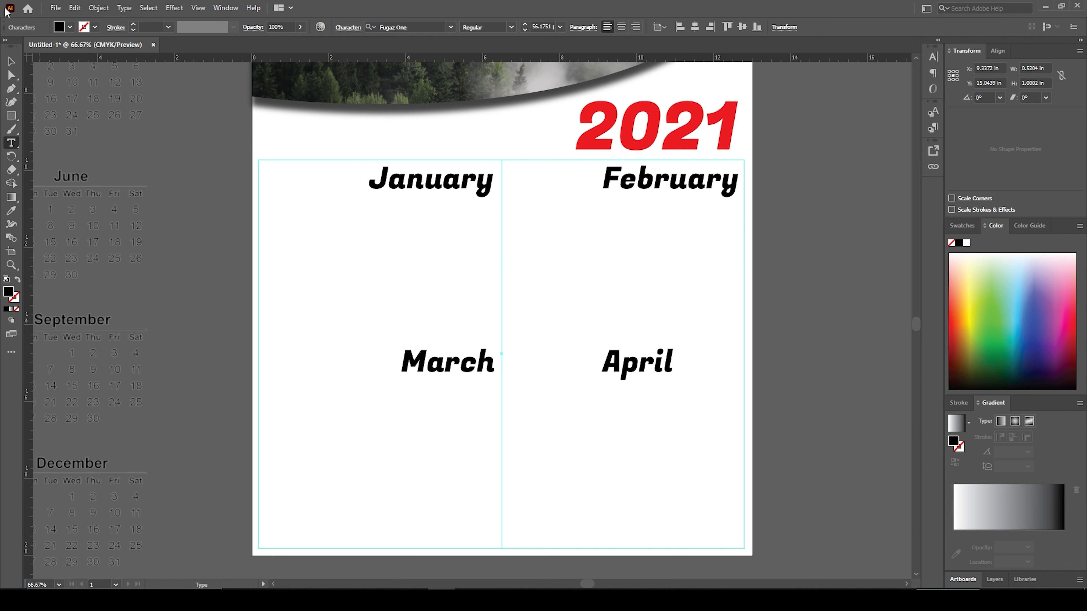
- Move the April heading about 1.7 in to the right so its end lines up with the end of February
key(Escape)
drag(640, 374, 694, 373)
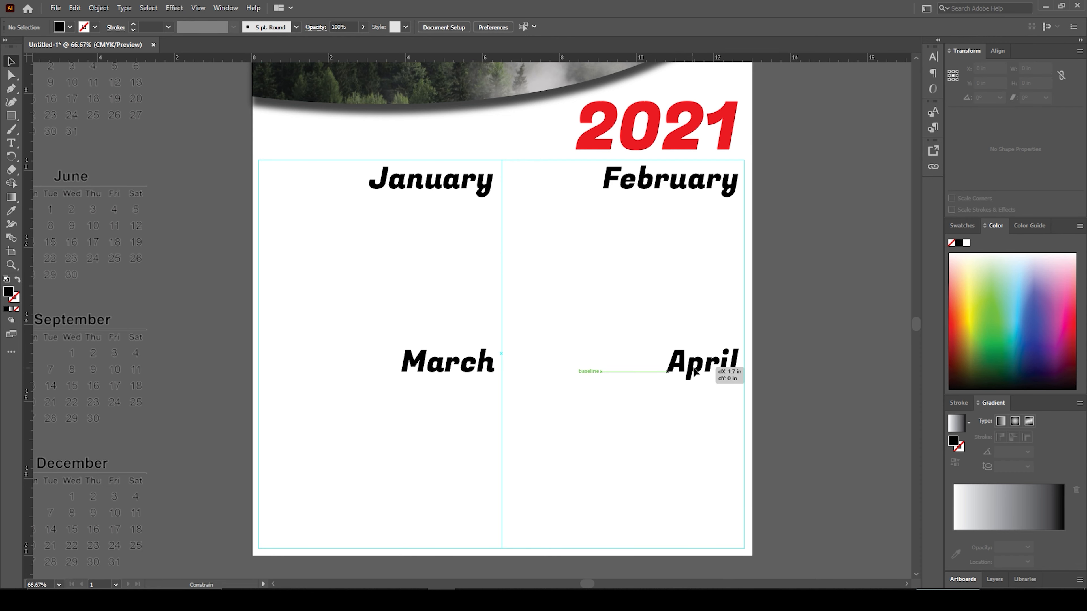
click(566, 417)
- Set the font for new text to Roboto, keeping the Regular style
drag(583, 286, 624, 376)
drag(563, 222, 600, 158)
drag(159, 180, 210, 221)
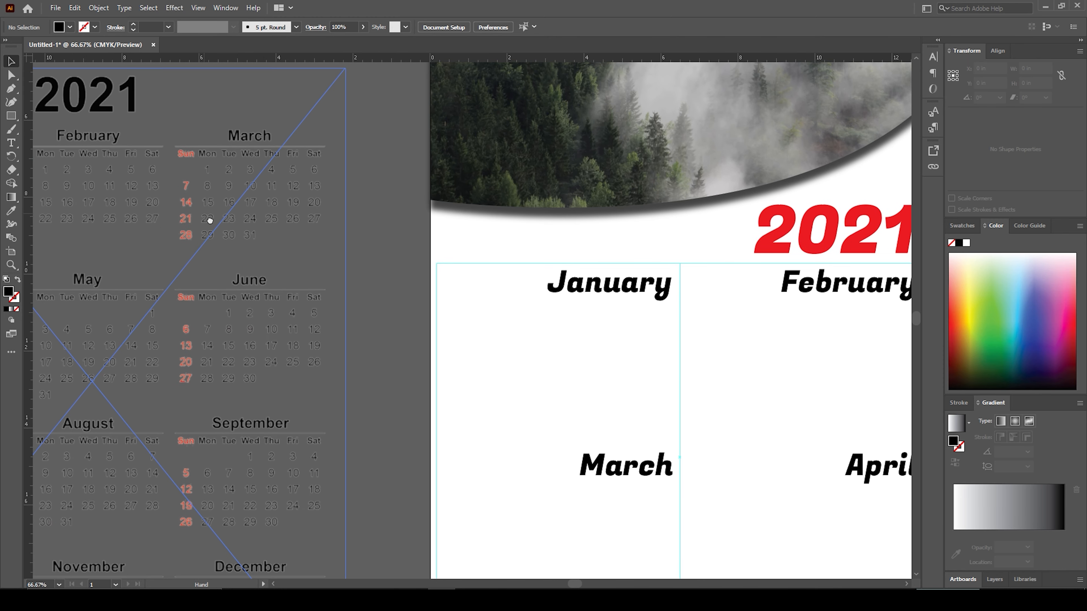
click(533, 26)
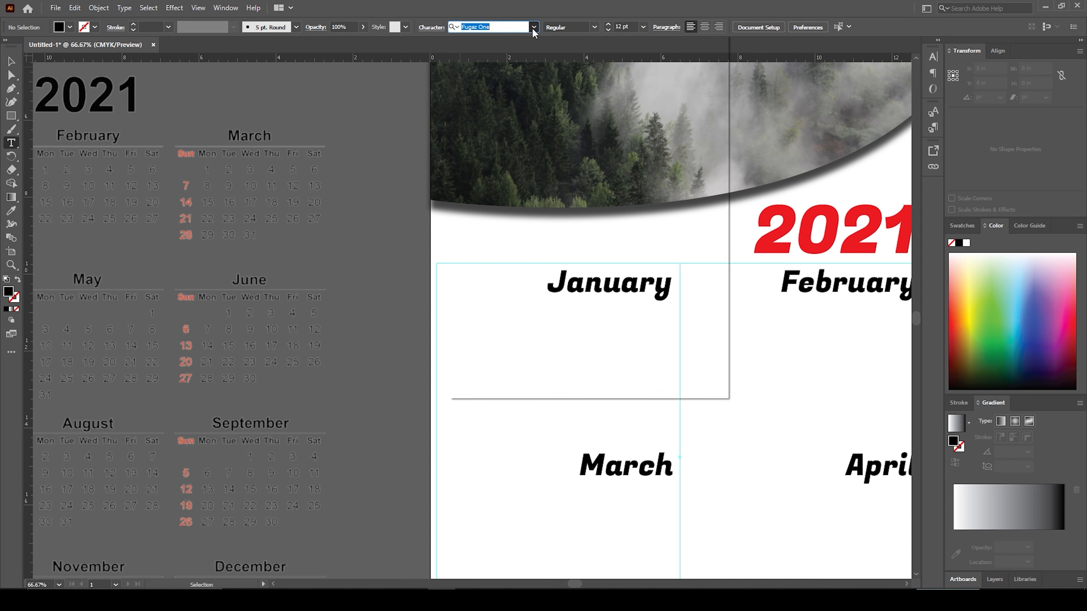
scroll(560, 302, down, 20)
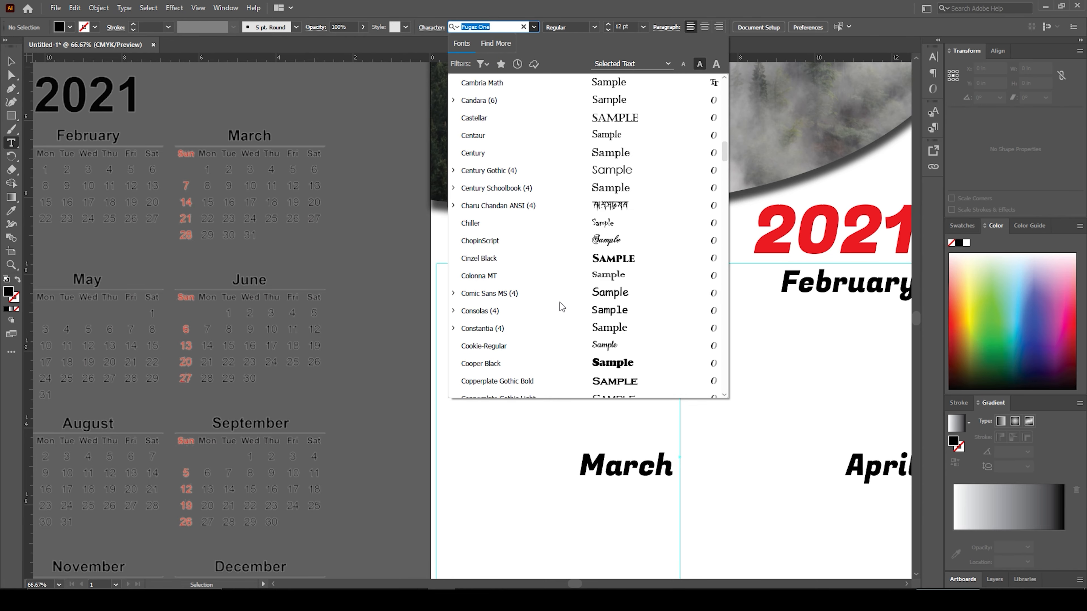
scroll(562, 312, down, 20)
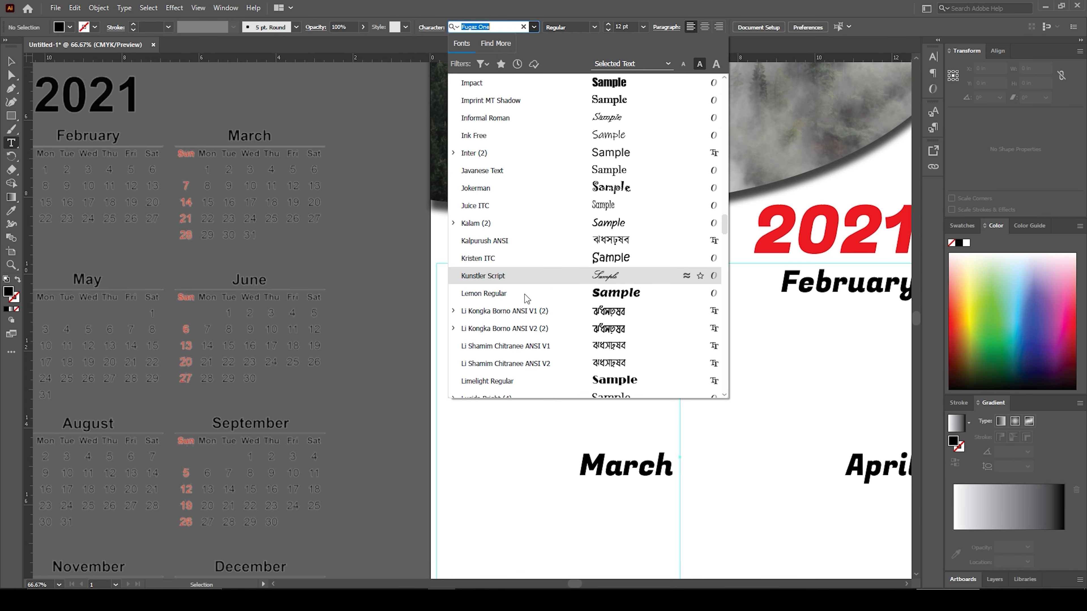
scroll(511, 355, down, 15)
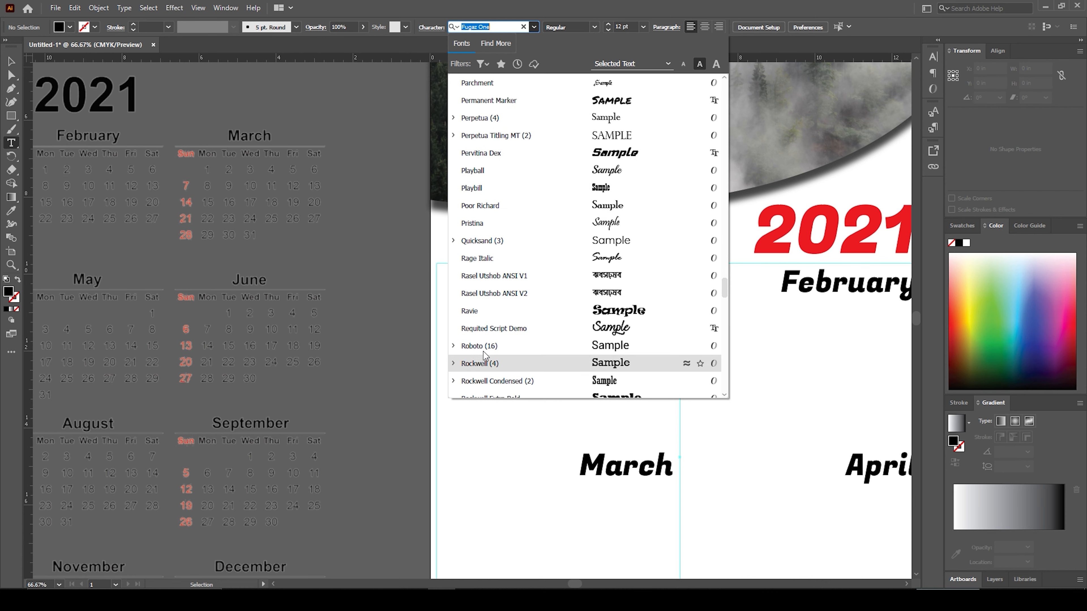
click(483, 360)
click(595, 27)
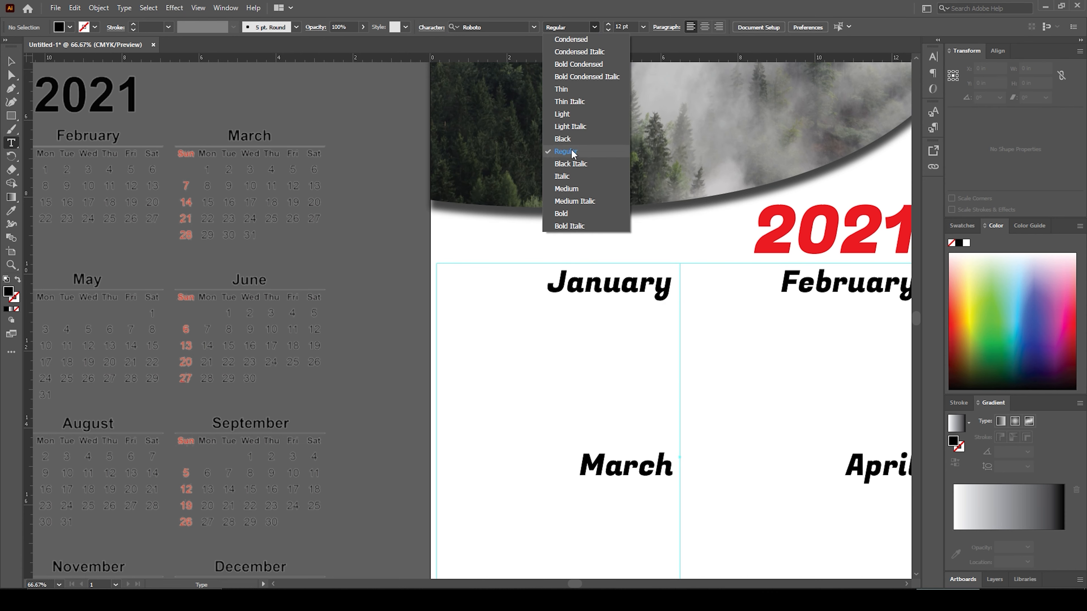
click(542, 217)
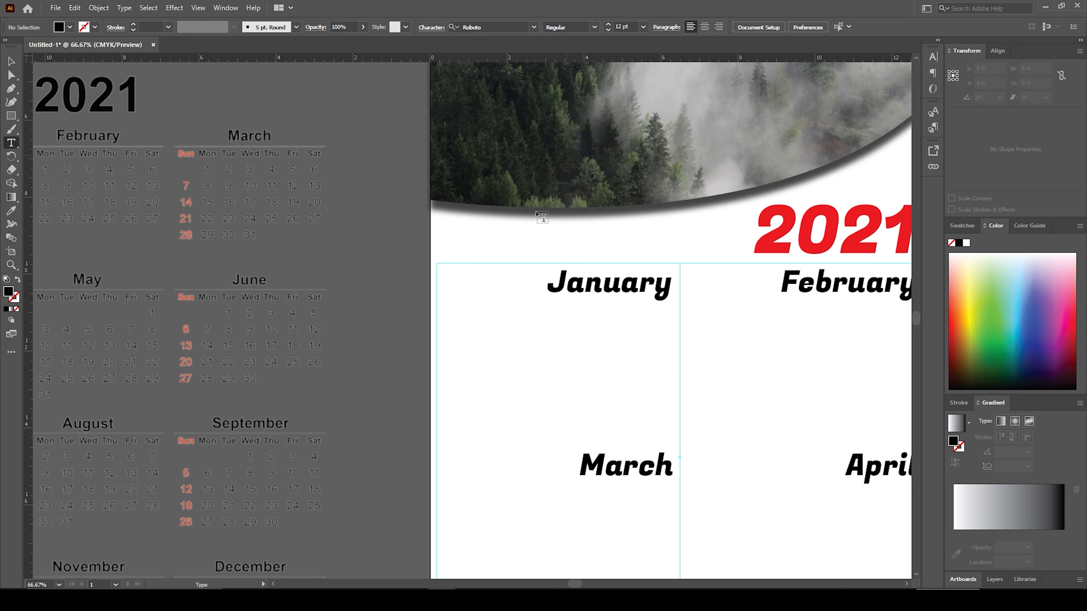
- Add the text Sun in Roboto Italic at about 24.7 pt, at the left edge of the left column just below January
click(490, 341)
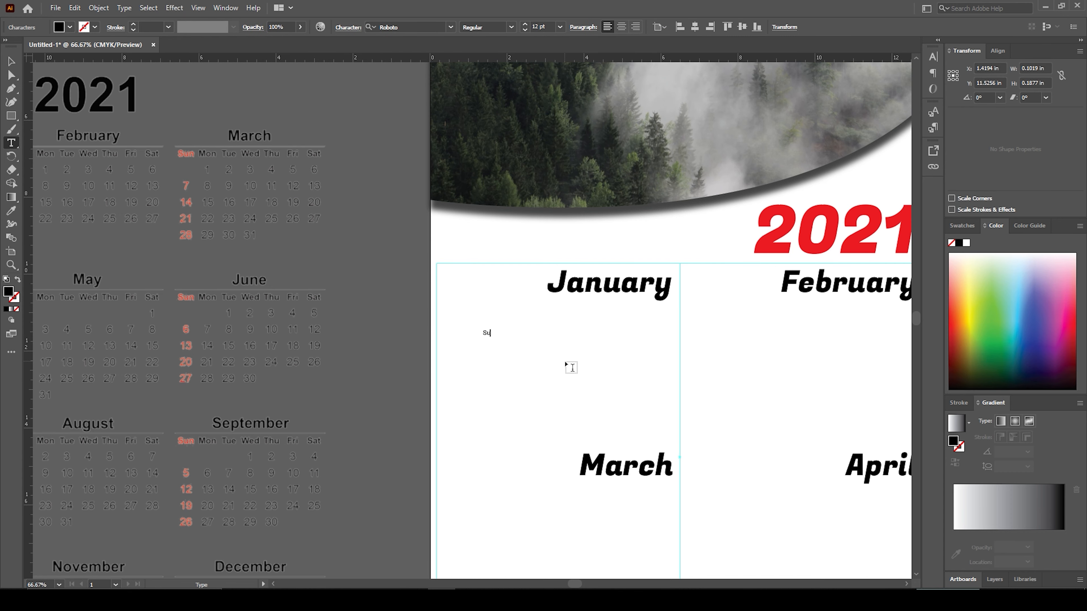
key(Escape)
scroll(545, 368, up, 1)
drag(463, 317, 489, 338)
drag(469, 318, 419, 292)
drag(433, 308, 431, 306)
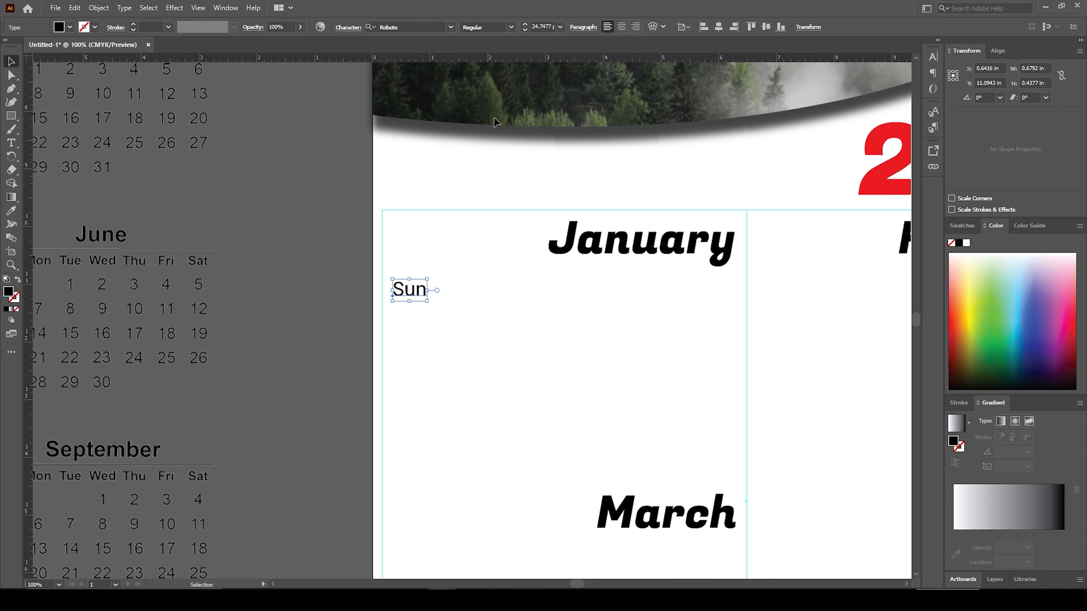
click(511, 27)
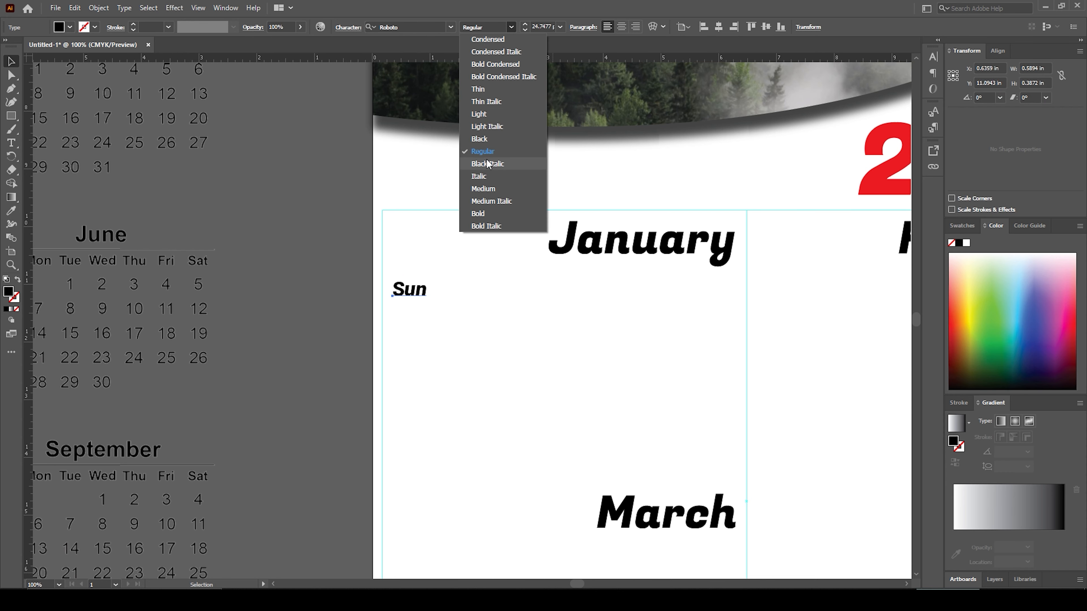
click(480, 176)
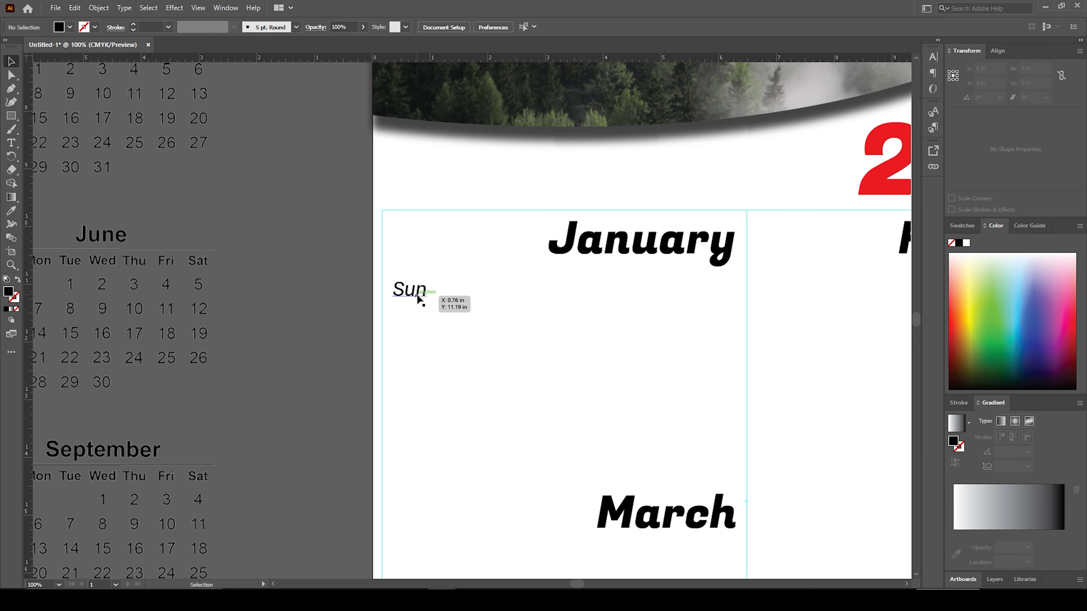
drag(418, 295, 480, 303)
key(ctrl+d)
key(ctrl+d)
key(ctrl+d)
key(ctrl+d)
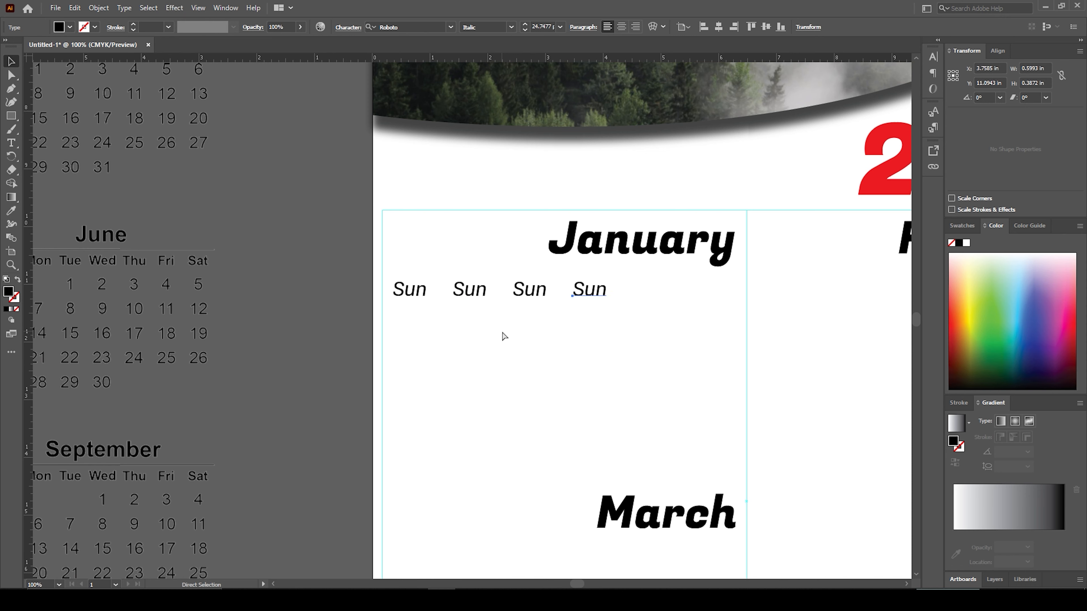
key(ctrl+z)
key(ctrl+z)
key(ctrl+z)
key(ctrl+z)
key(ctrl+z)
- Duplicate the Sun label to the right into a row of seven evenly spaced labels about 0.85 in apart
drag(414, 294, 466, 303)
key(ctrl+d)
key(ctrl+d)
key(ctrl+d)
key(ctrl+d)
key(ctrl+d)
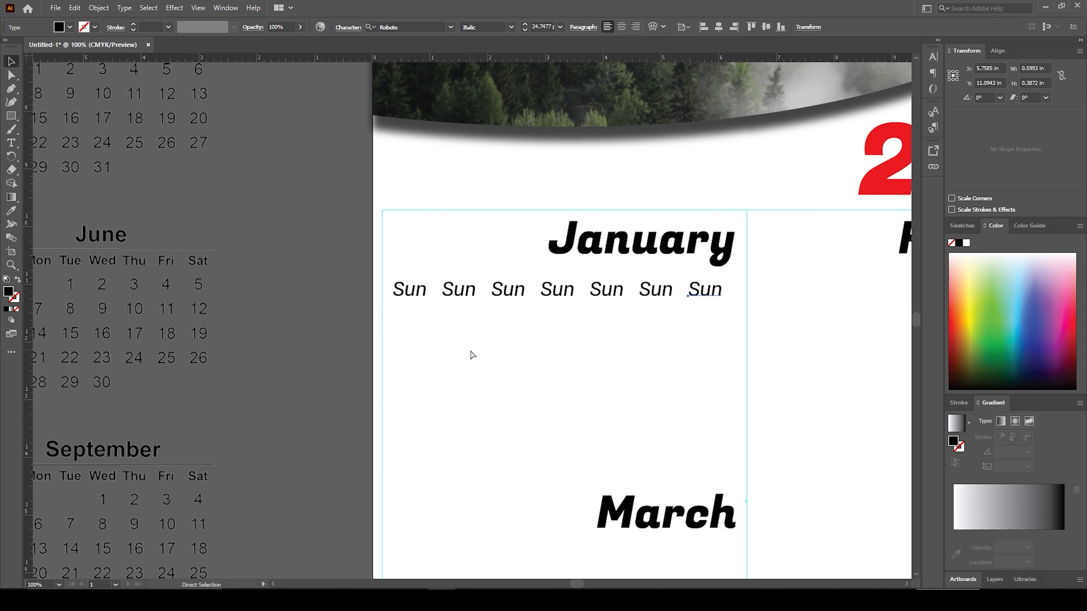
- Select the whole row of Sun labels and nudge it about 0.15 in to the right, under the January heading
drag(707, 318, 417, 287)
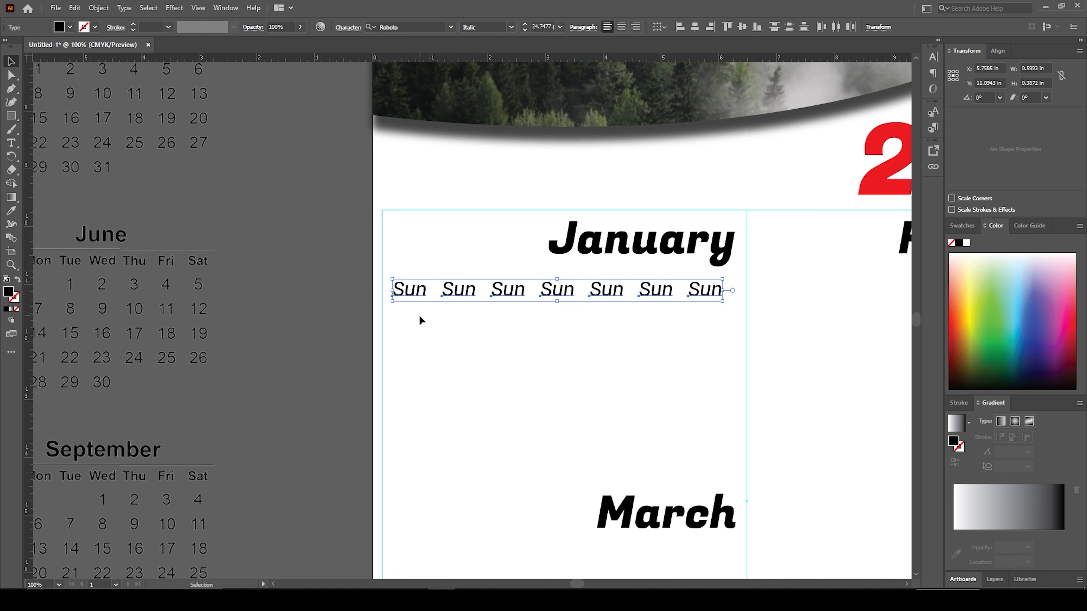
key(Right)
key(Right)
key(Right)
key(Right)
key(Right)
key(Right)
key(Right)
key(Right)
key(Right)
key(Right)
key(Right)
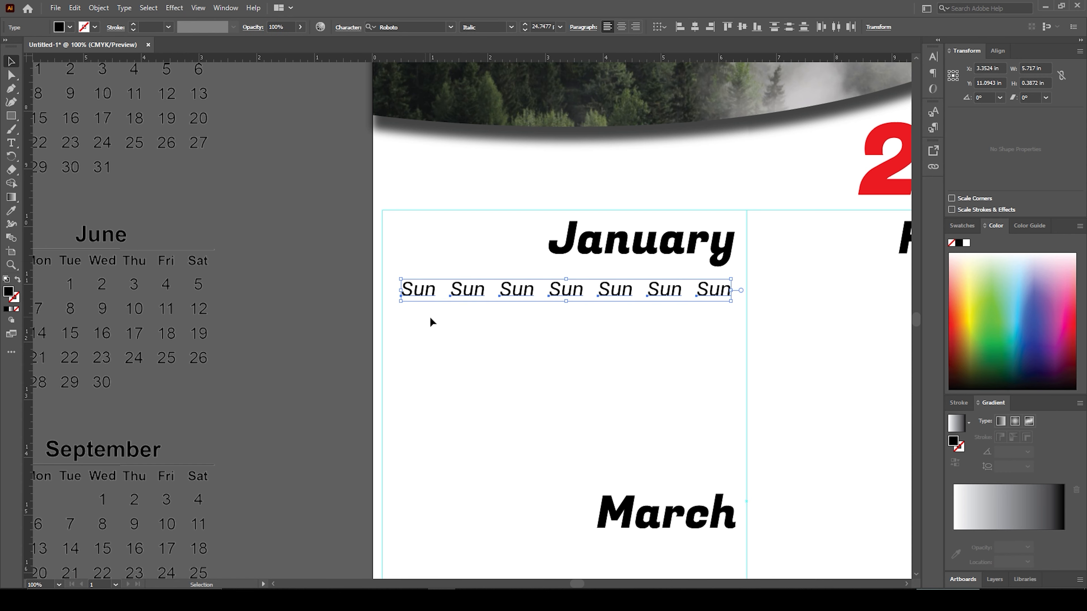
click(659, 345)
- Change the second, third and fourth Sun labels in the January row to Mon, Tue and Wed
drag(346, 223, 402, 346)
key(t)
click(530, 409)
key(BackSpace)
key(BackSpace)
key(BackSpace)
text(Mon)
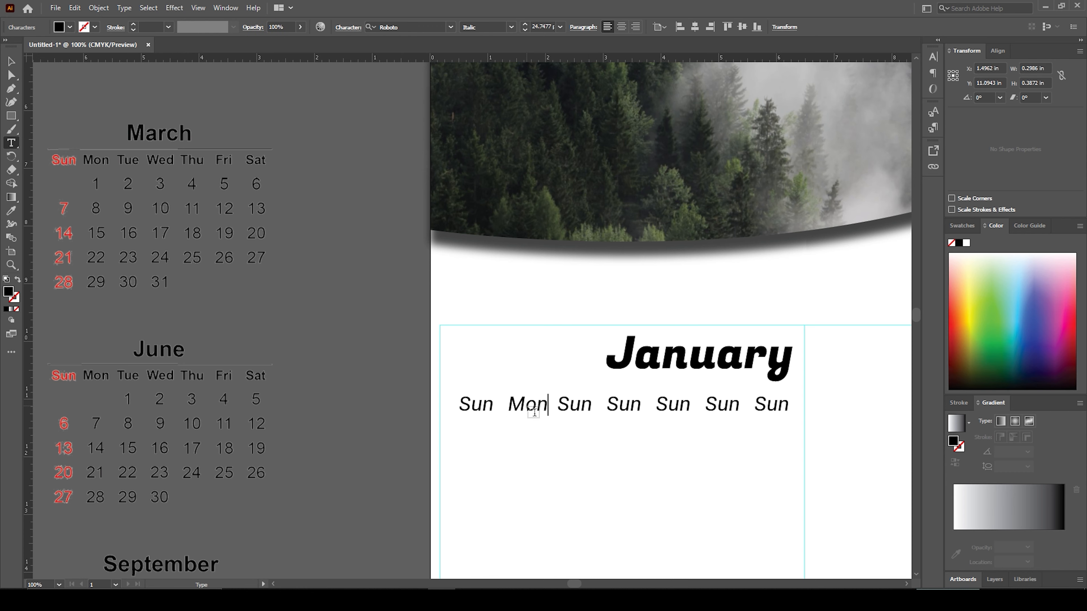
double_click(579, 412)
text(T)
double_click(626, 415)
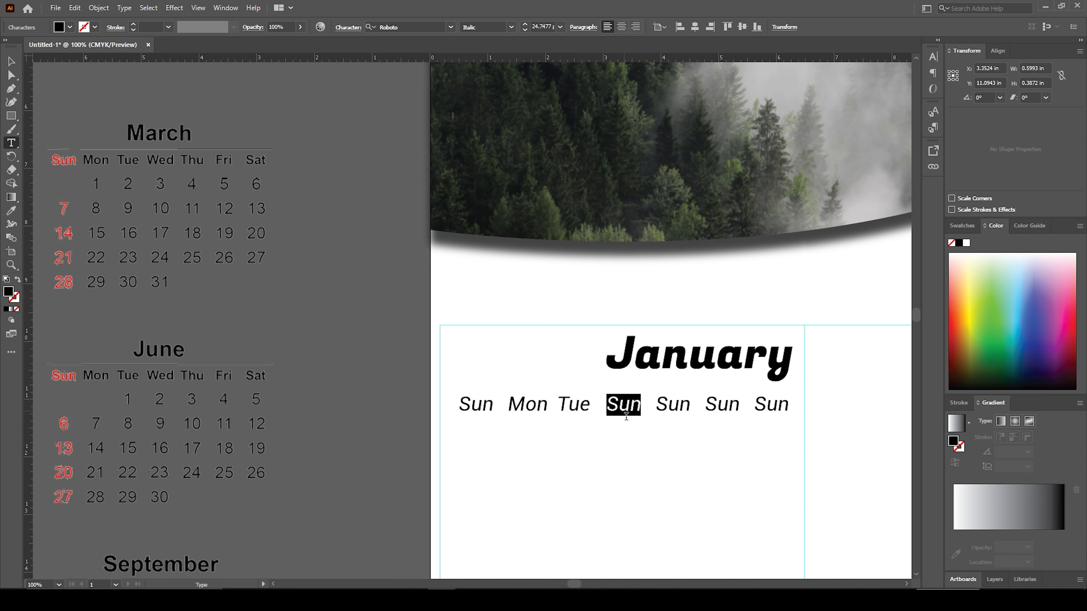
text(Wed)
- Change the last three Sun labels in the January row to Thu, Fri and Sat
double_click(677, 411)
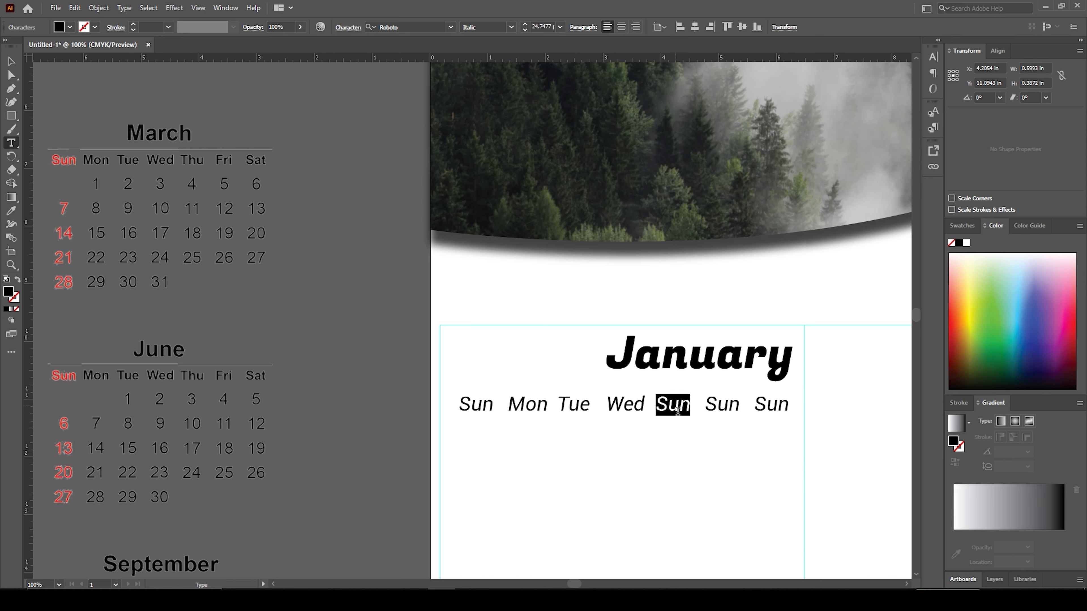
text(Thu)
double_click(731, 412)
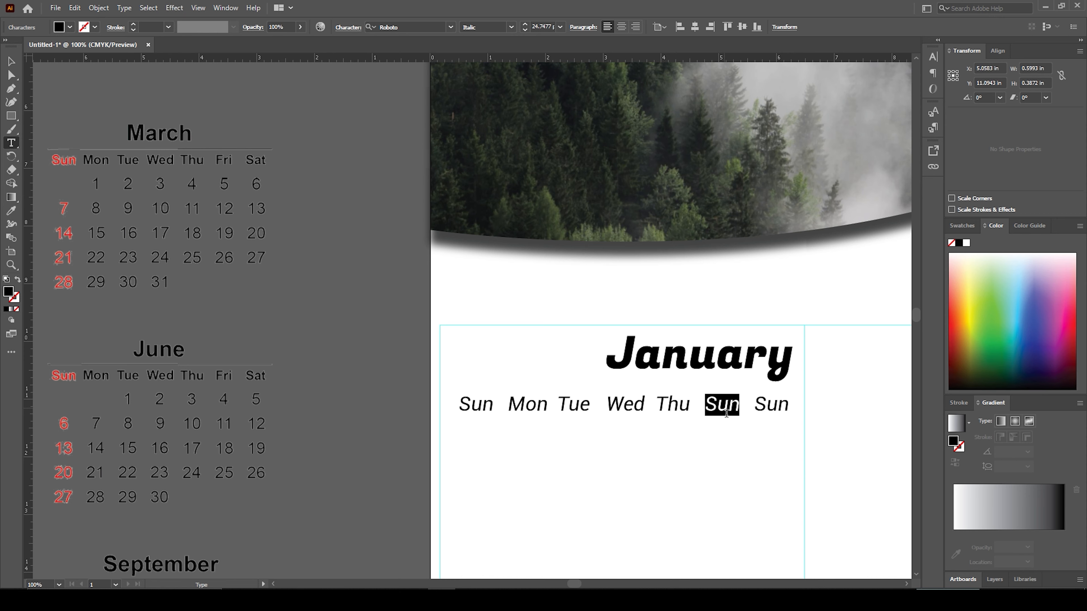
text(Fri)
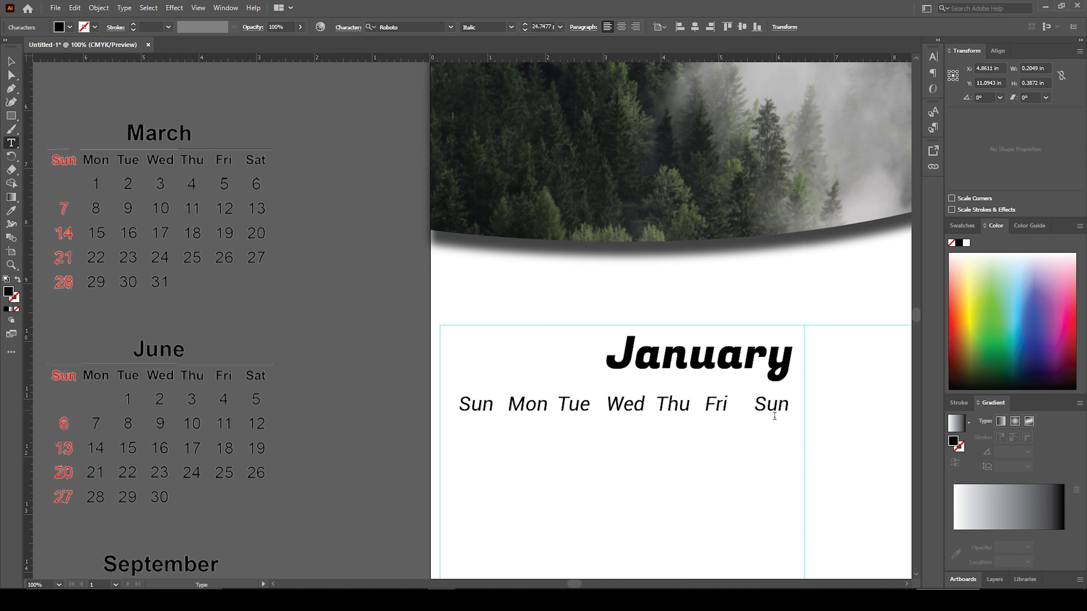
double_click(775, 412)
text(Sat)
click(11, 61)
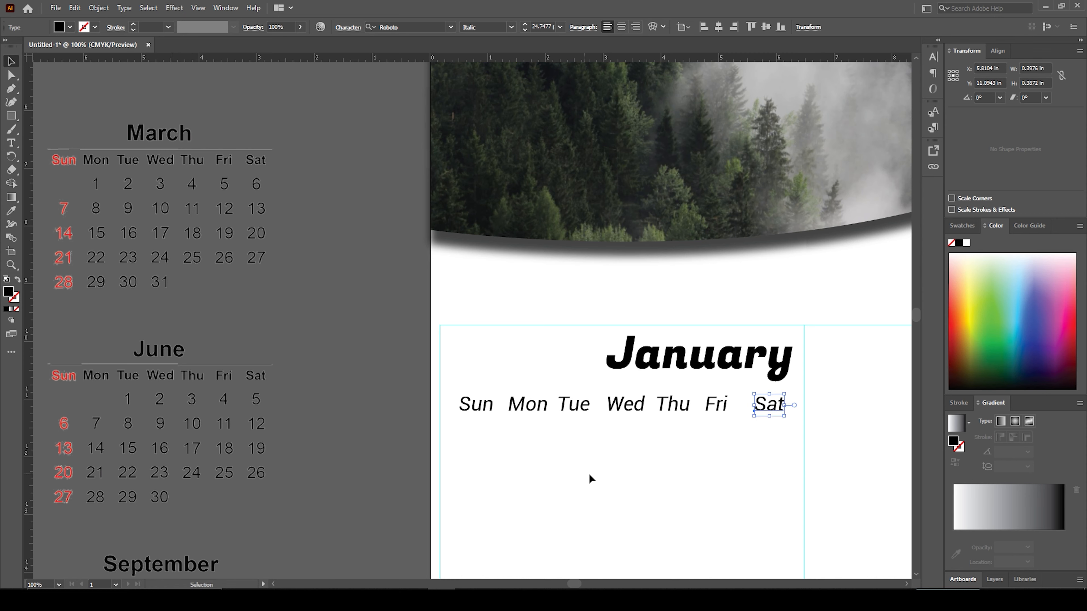
- Nudge the Fri and Thu labels in the January weekday row slightly to the right
click(590, 475)
click(725, 409)
key(Right)
key(Right)
key(Right)
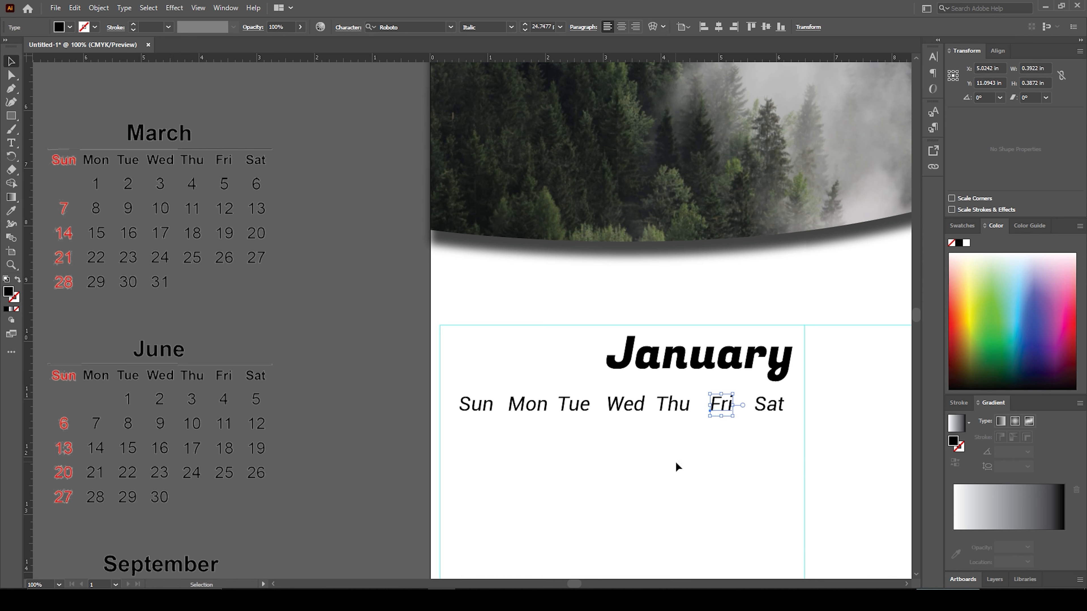
click(669, 412)
click(681, 472)
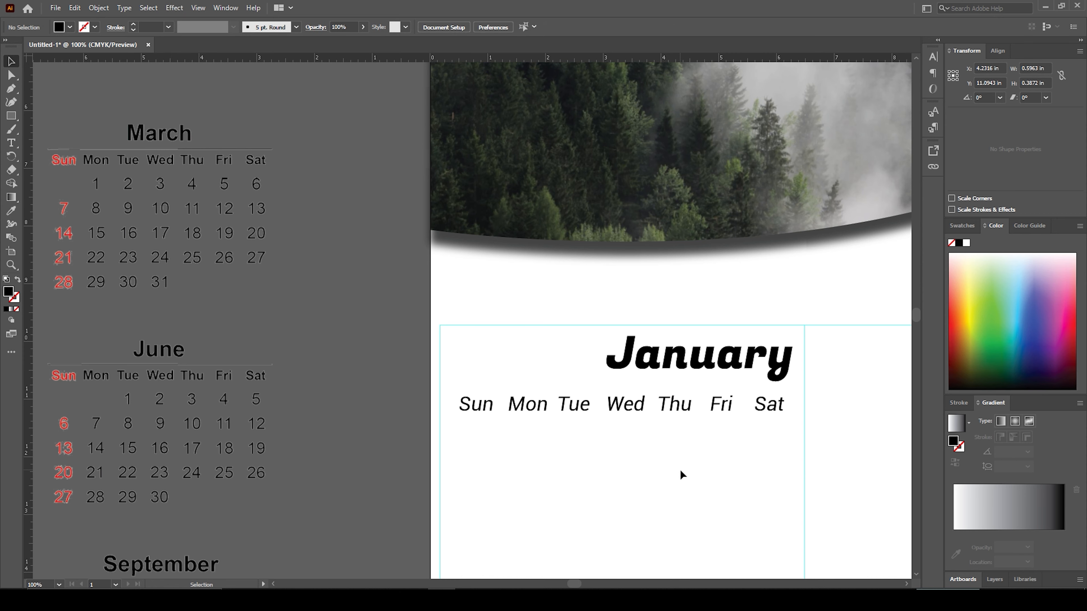
- Nudge the January row's Fri label about 0.06 in and its Thu label about 0.04 in further right to even the spacing
click(723, 412)
key(Right)
key(Right)
key(Right)
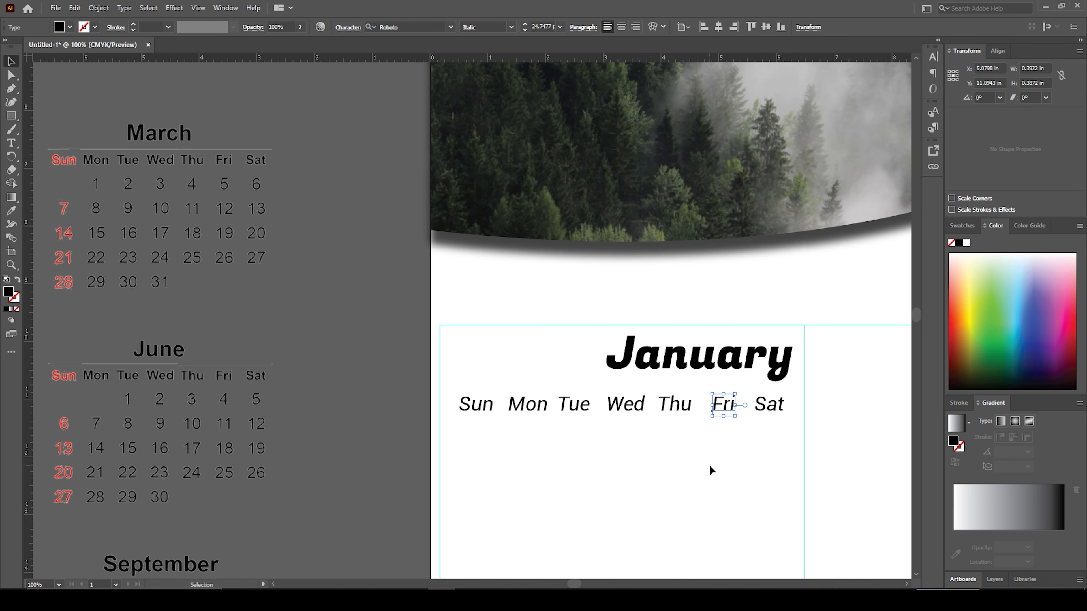
click(711, 468)
click(674, 412)
key(Right)
key(Right)
key(Right)
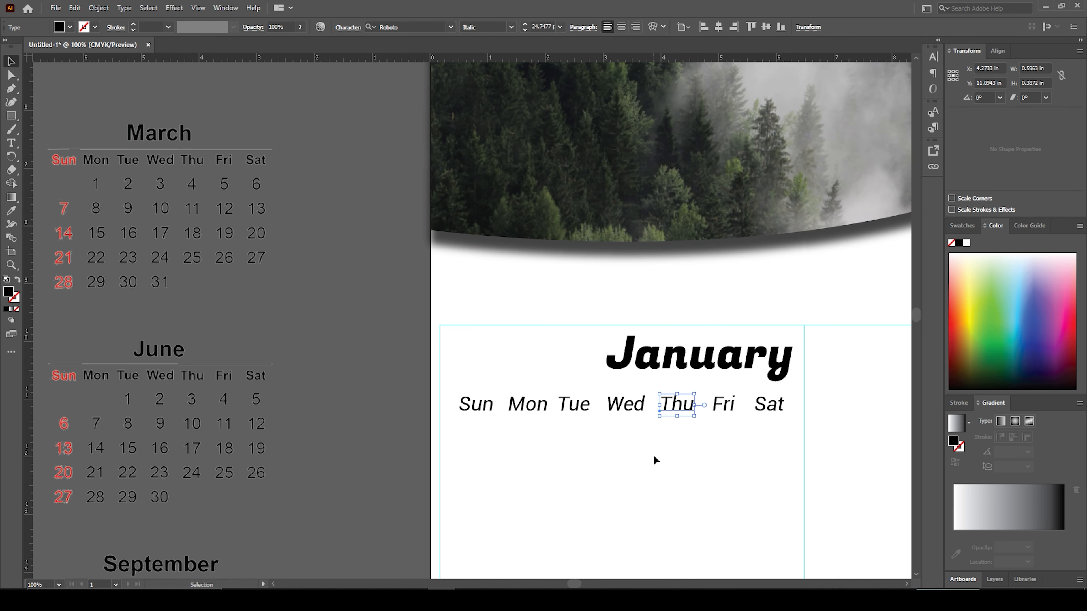
click(653, 454)
- Duplicate the whole January weekday row to the right, under the February heading
scroll(565, 311, down, 5)
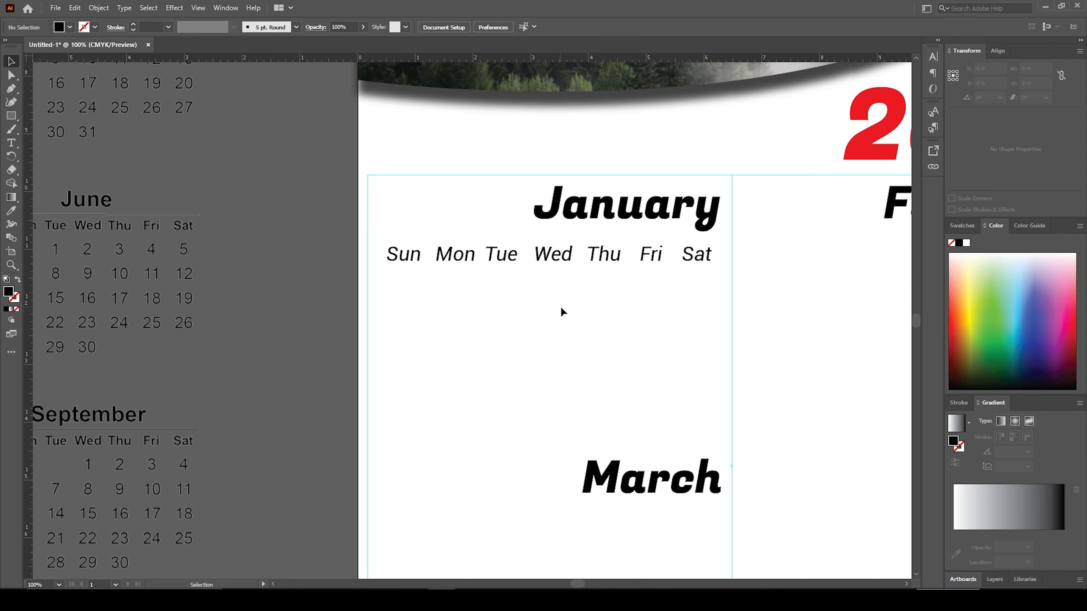
scroll(561, 304, down, 1)
drag(632, 363, 479, 380)
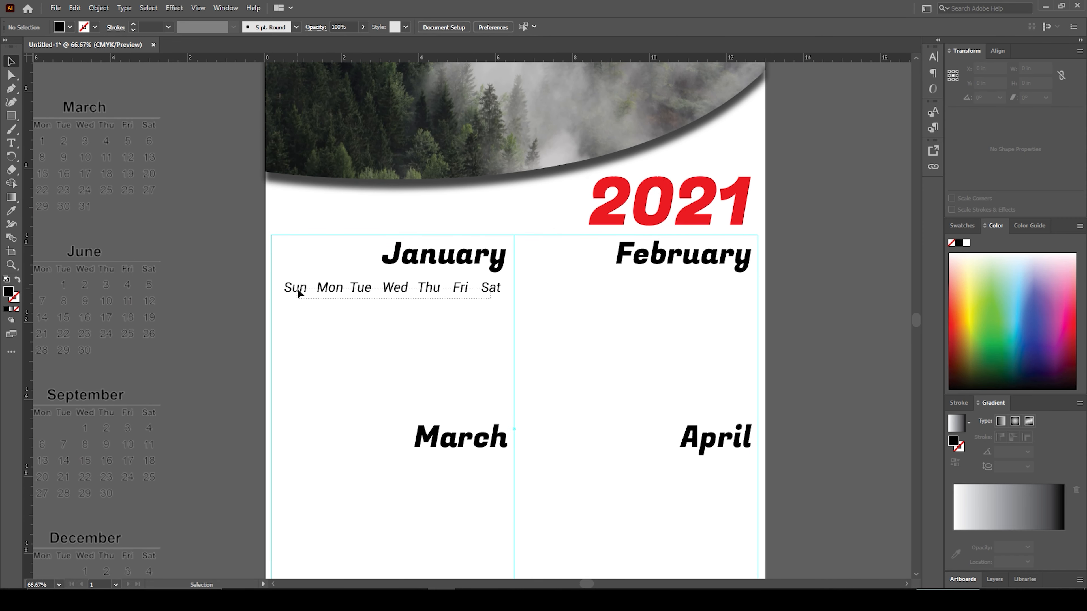
drag(298, 288, 571, 305)
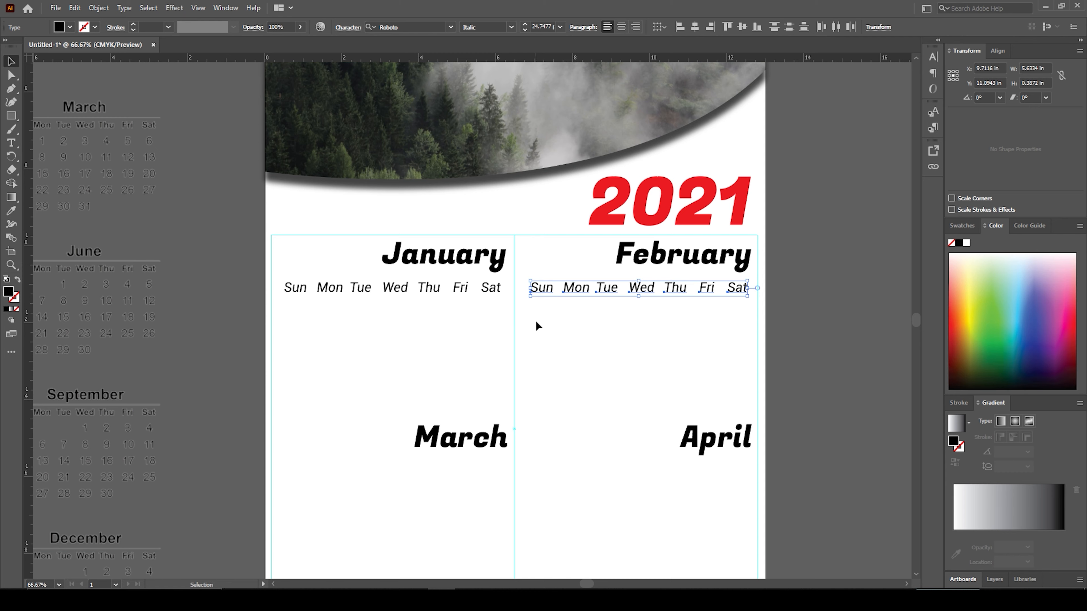
click(536, 321)
- Duplicate the January and February weekday rows about 4.7 in straight down, under the March and April headings
drag(736, 312, 373, 289)
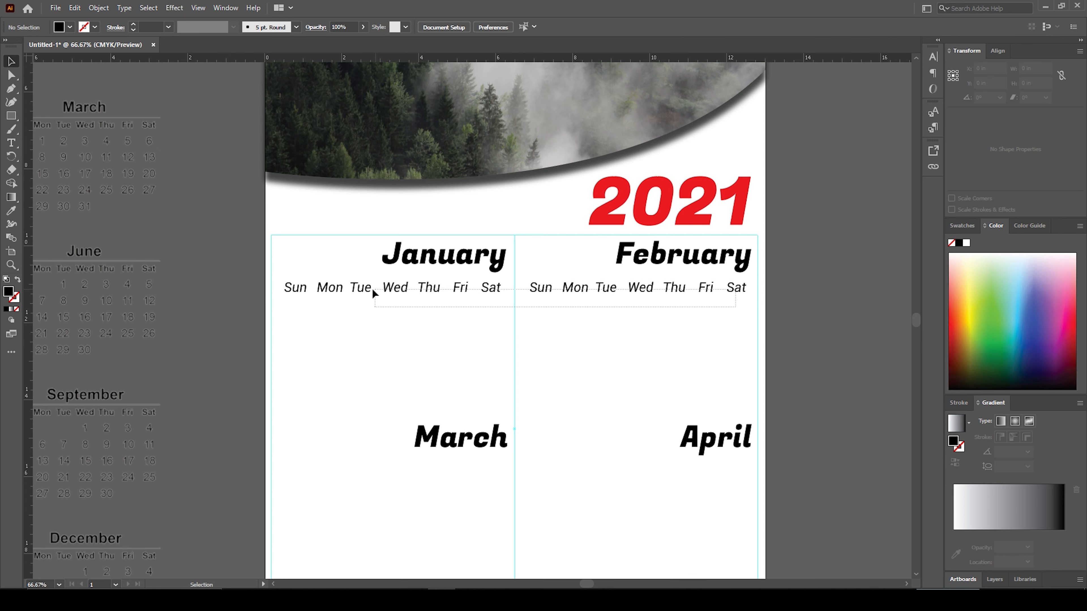
click(740, 314)
drag(743, 317, 296, 289)
drag(433, 376, 417, 276)
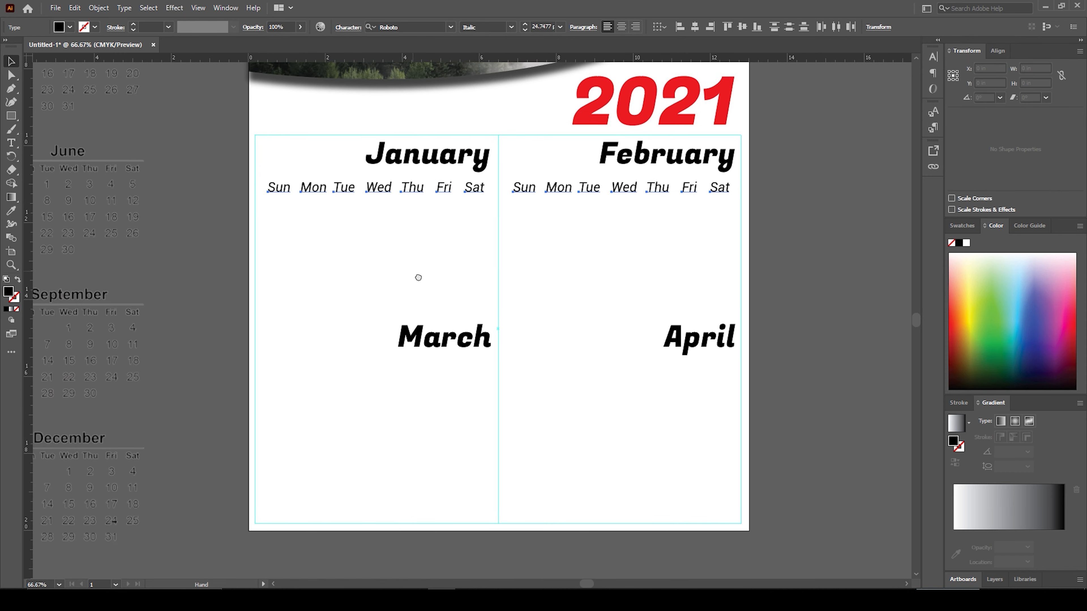
alt+drag(473, 192, 484, 372)
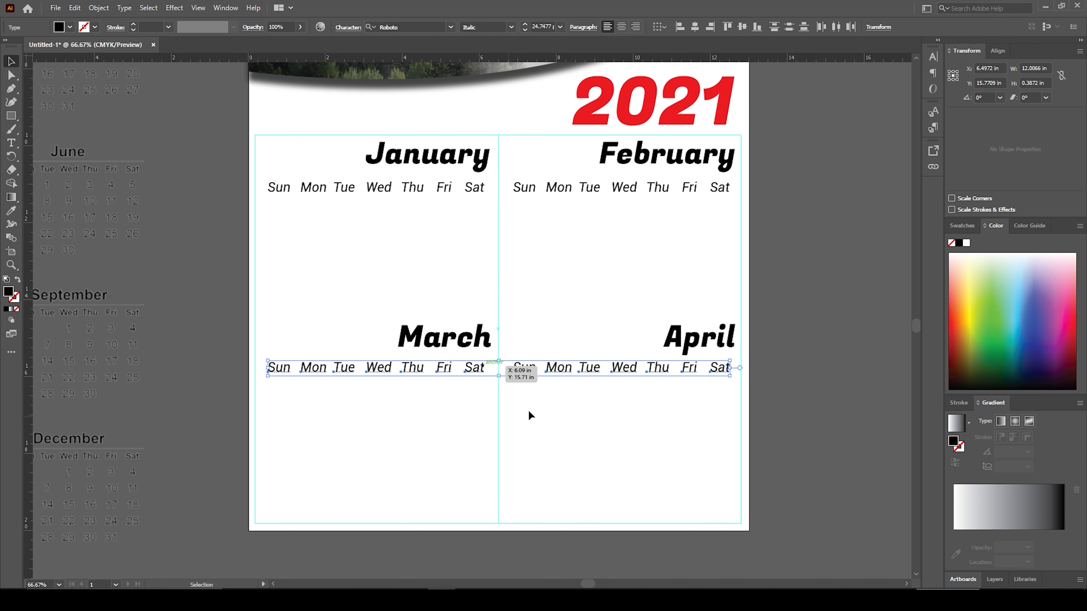
click(437, 428)
- Scale down the 2021 reference calendar image and move it close to the artboard's left edge
drag(428, 265, 651, 349)
click(289, 345)
scroll(288, 345, down, 1)
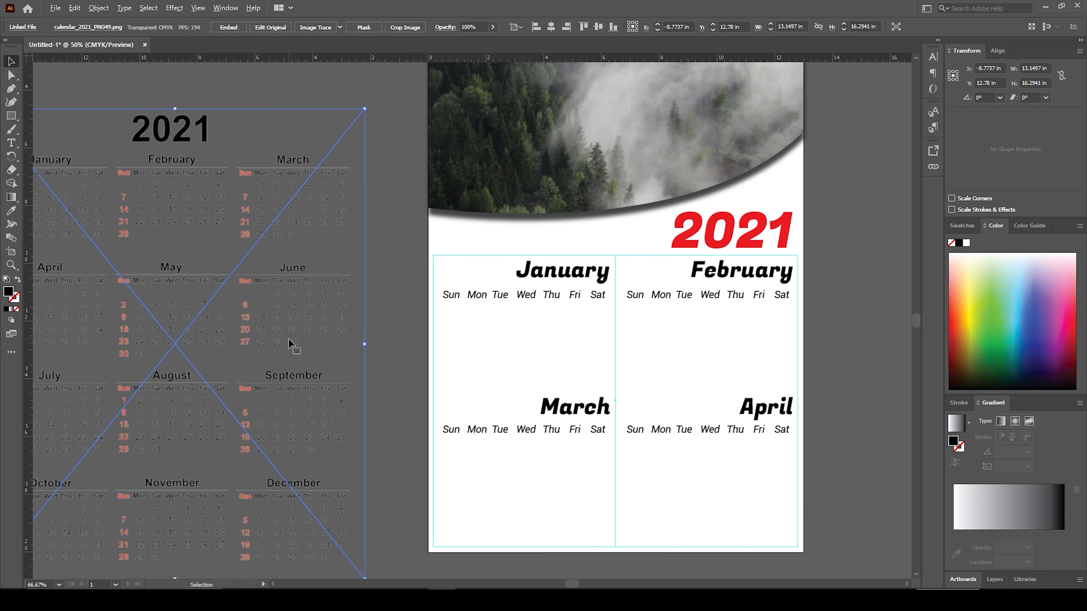
drag(367, 116, 295, 223)
drag(230, 318, 338, 277)
click(490, 344)
- Add the point text 1 below the January weekday row and set its font to Fugaz One
scroll(490, 343, up, 2)
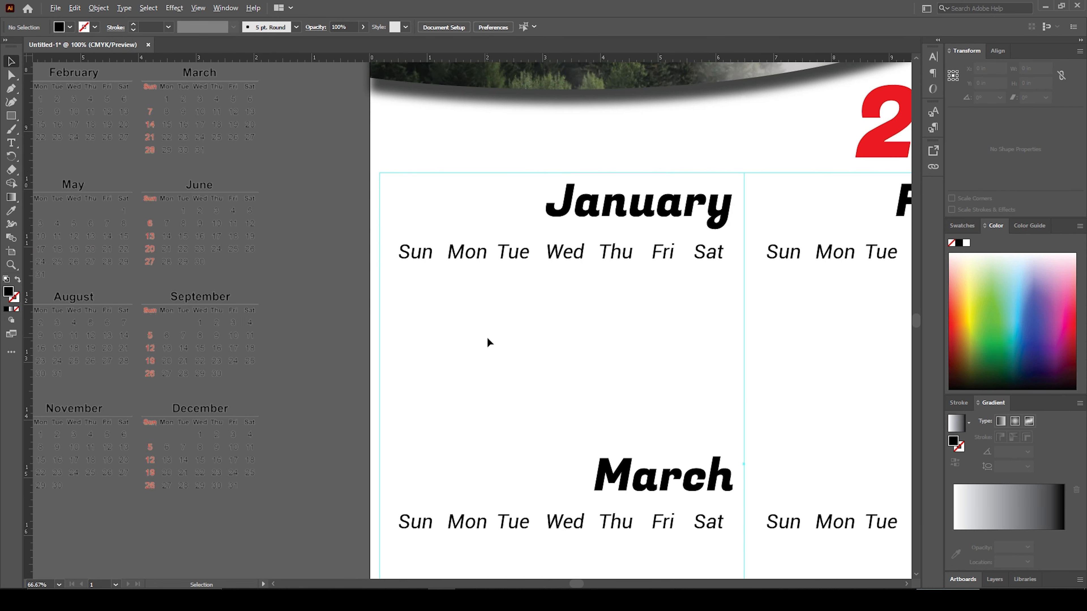
drag(266, 268, 406, 316)
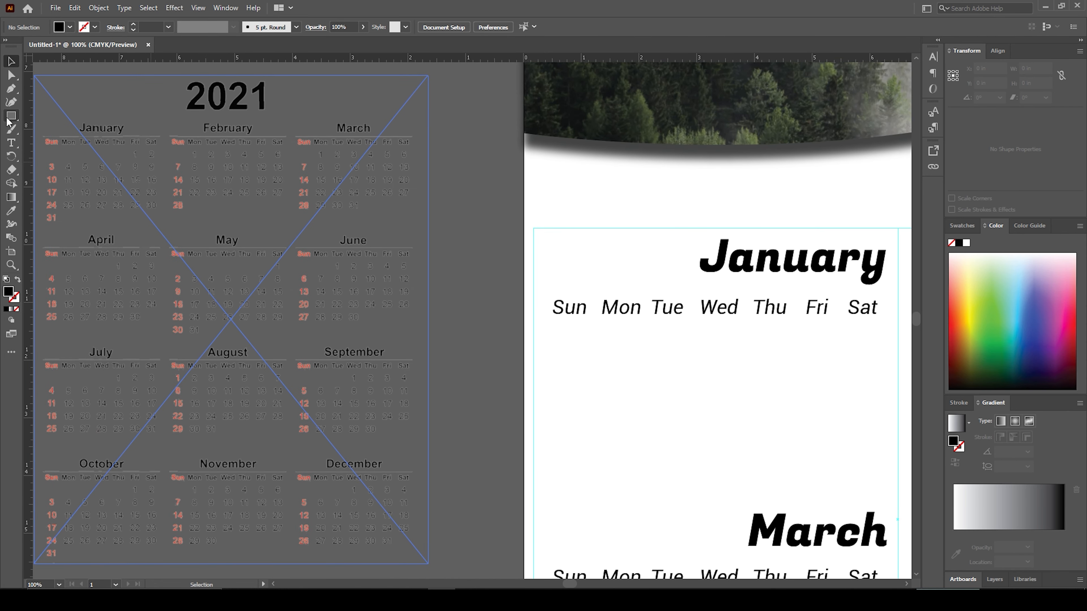
click(12, 143)
click(788, 346)
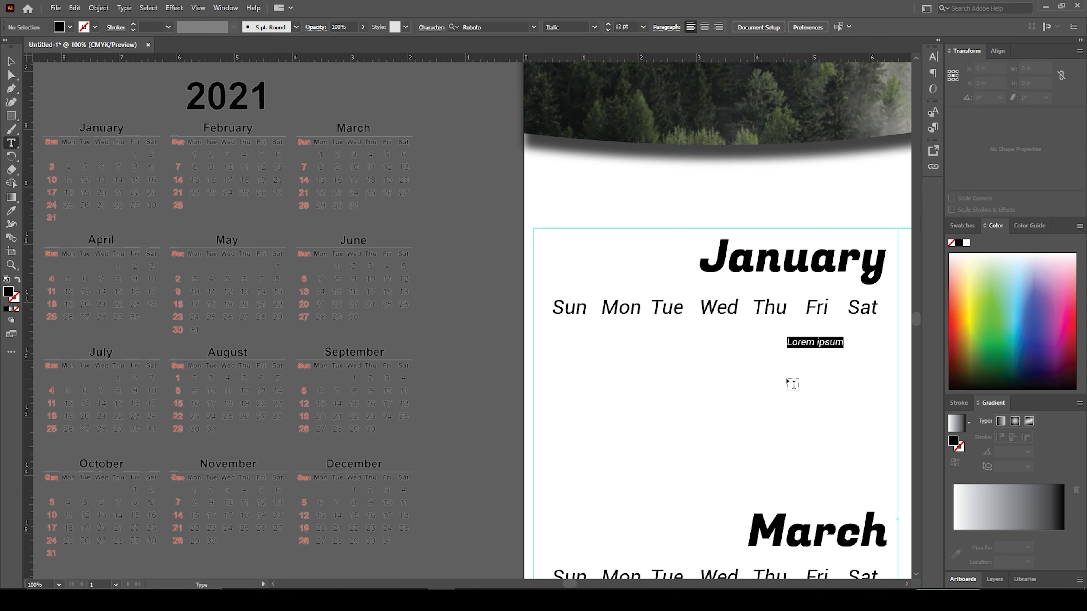
text(1)
key(BackSpace)
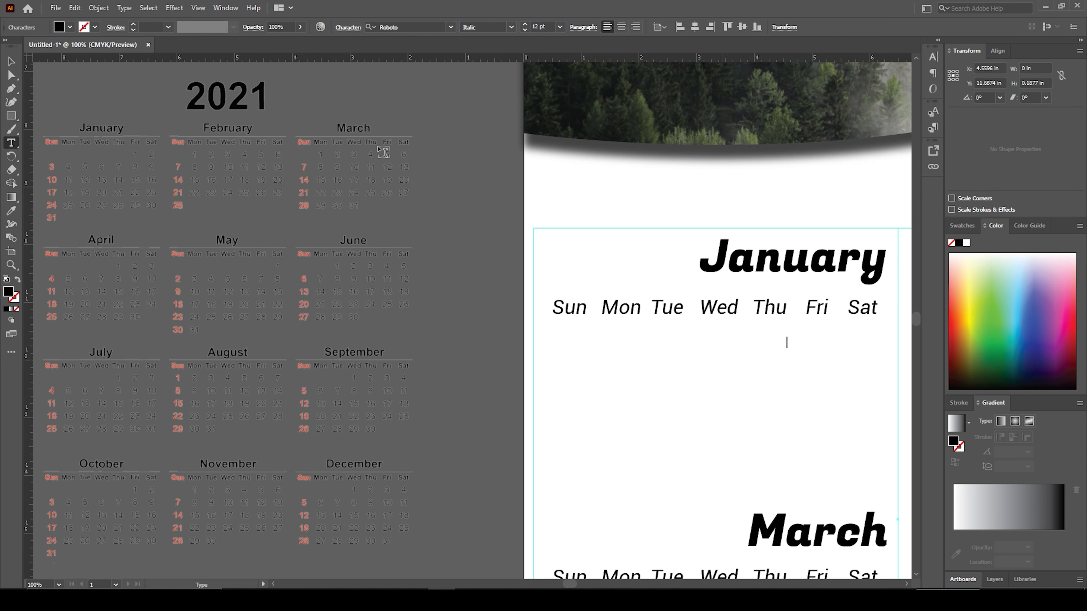
click(451, 28)
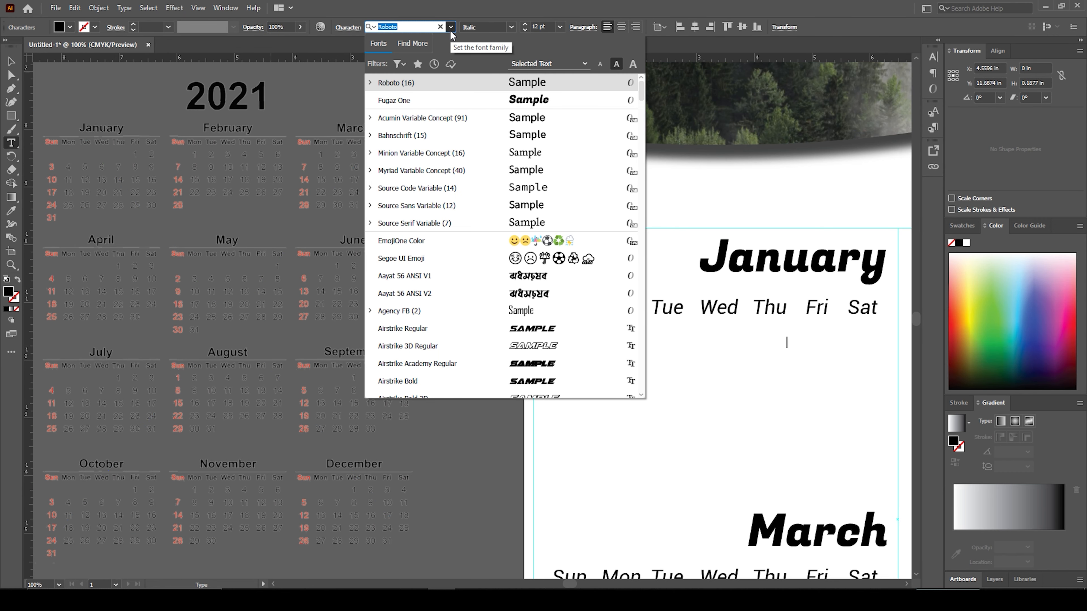
click(430, 103)
key(Escape)
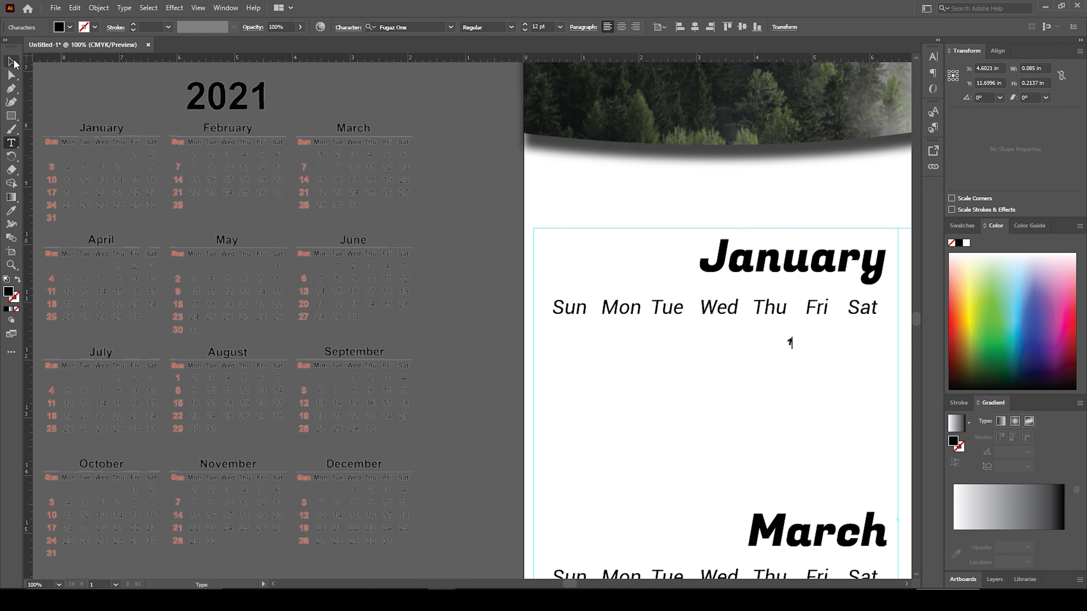
- Enlarge the date 1 to about 34.9 pt and place it under Fri in January
mouse_move(799, 356)
mouse_down()
mouse_move(813, 364)
mouse_move(819, 348)
mouse_up()
click(813, 406)
key(ctrl+=)
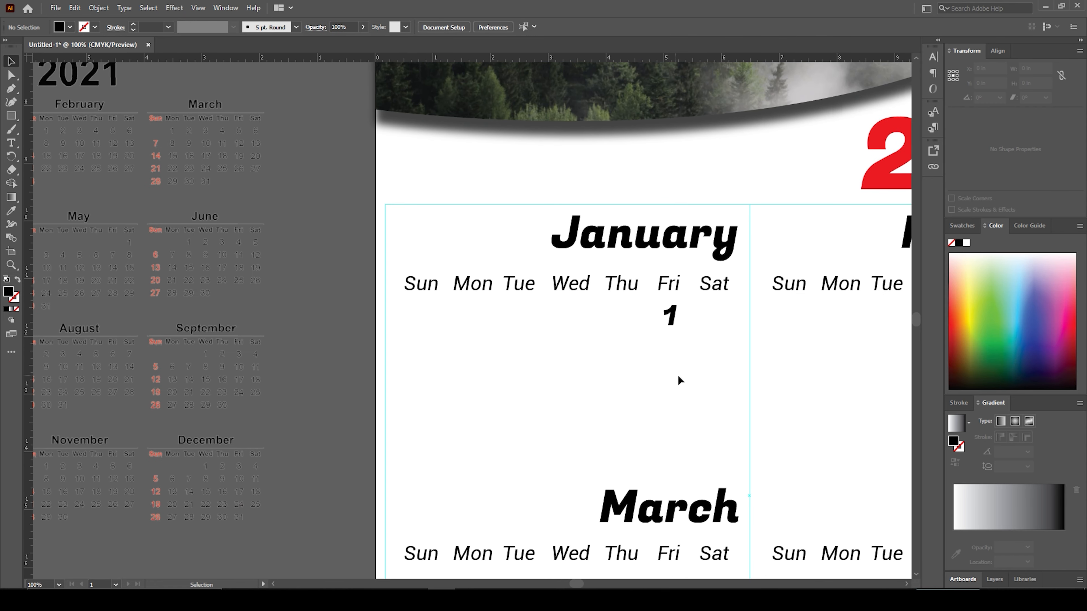
- Duplicate the date 1 across to the Sat column in January and change the copy to 2
drag(625, 296, 700, 296)
key(t)
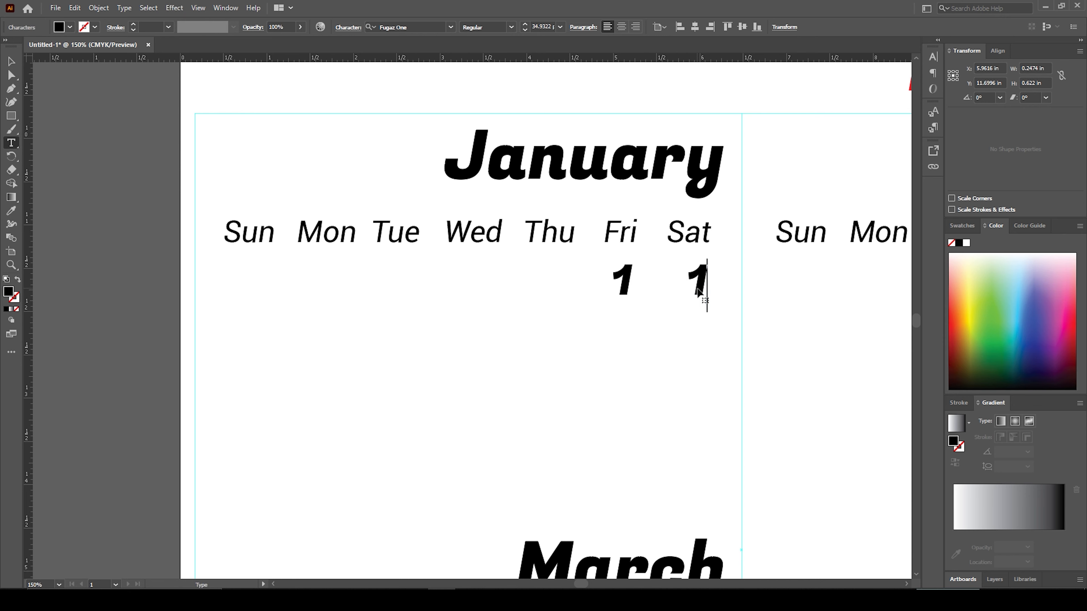
key(BackSpace)
text(2)
key(Escape)
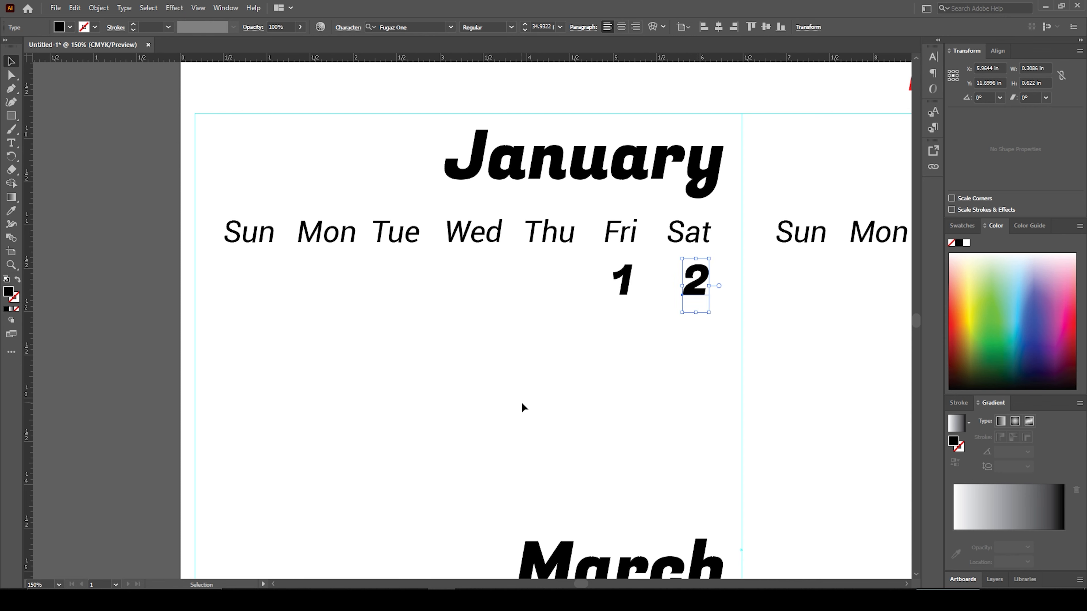
click(524, 407)
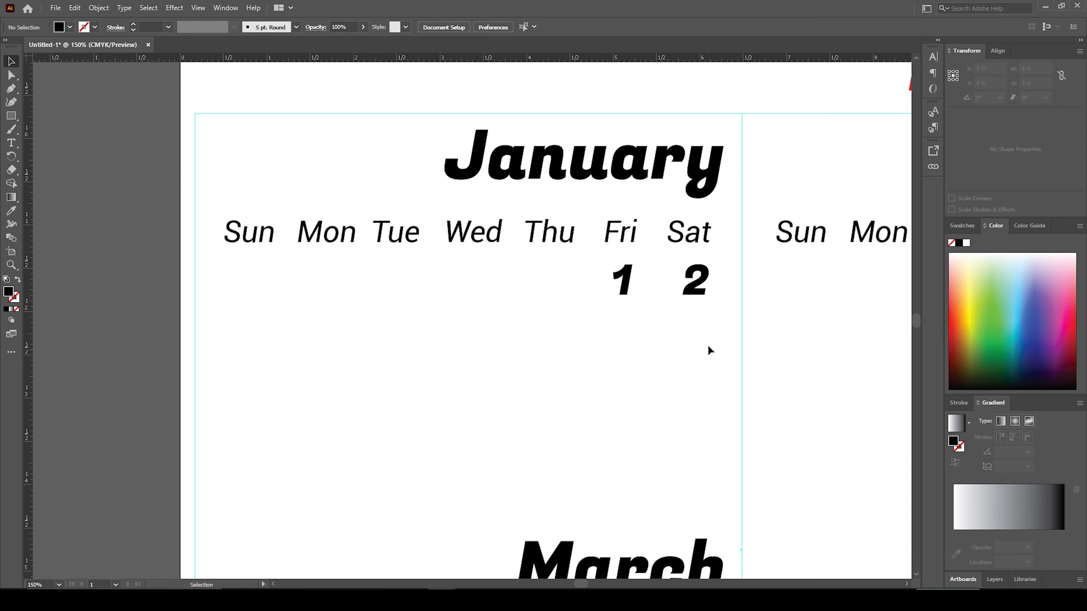
- Duplicate dates 1 and 2 into a second row under Sun and Mon, and change the copies to 3 and 4
drag(705, 319, 265, 340)
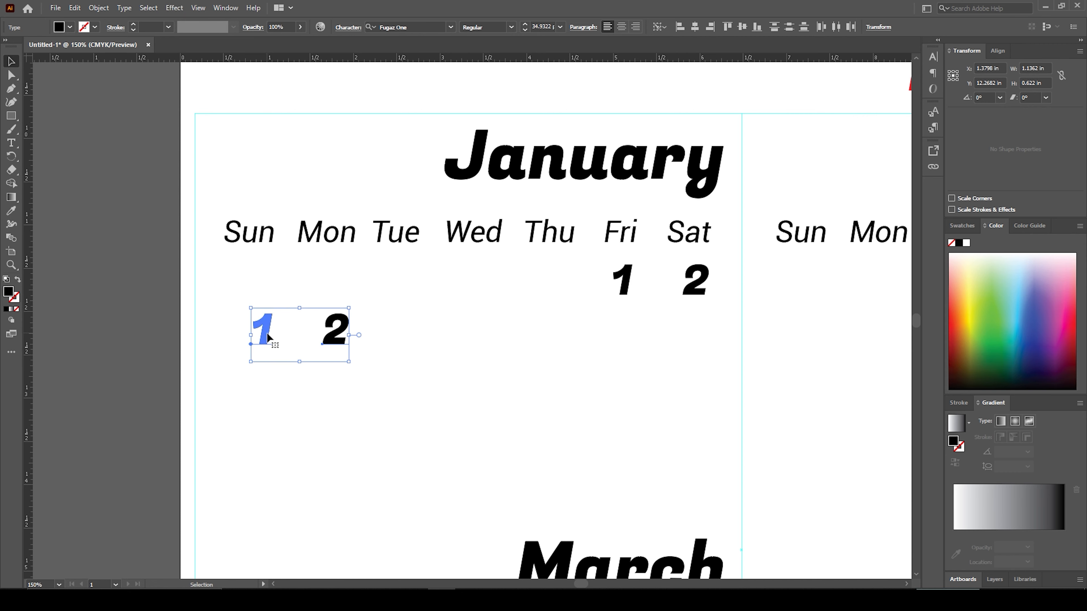
key(ctrl+shift+a)
click(266, 340)
double_click(265, 341)
key(BackSpace)
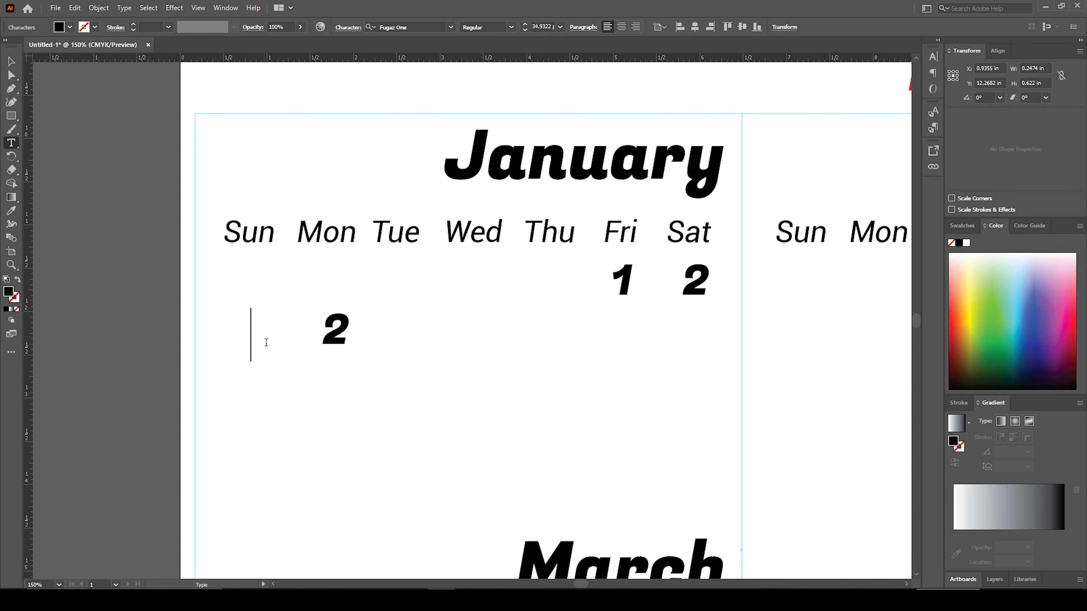
text(3)
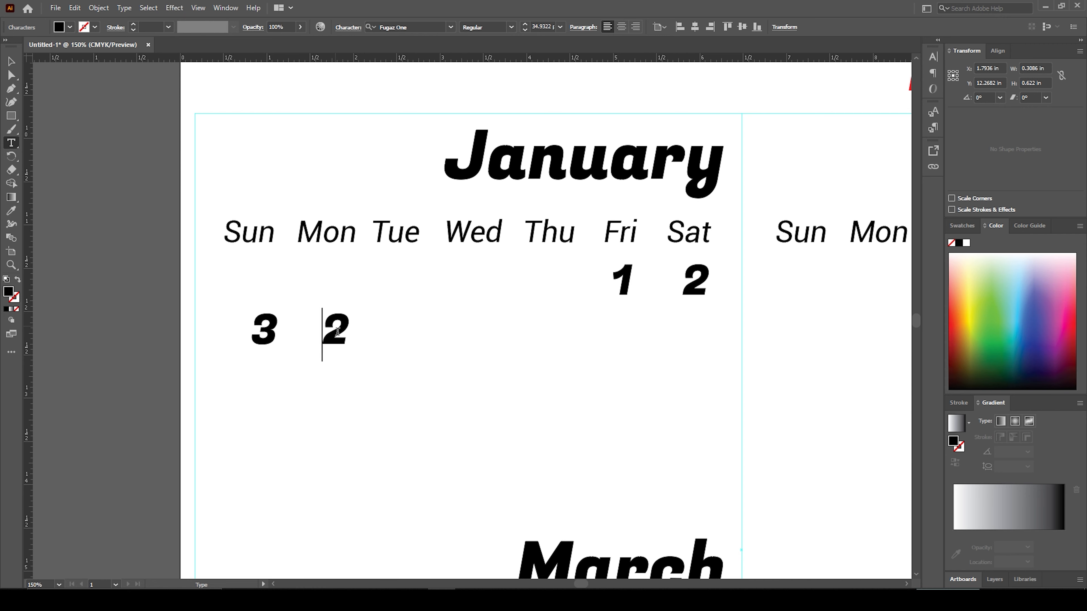
key(BackSpace)
text(4)
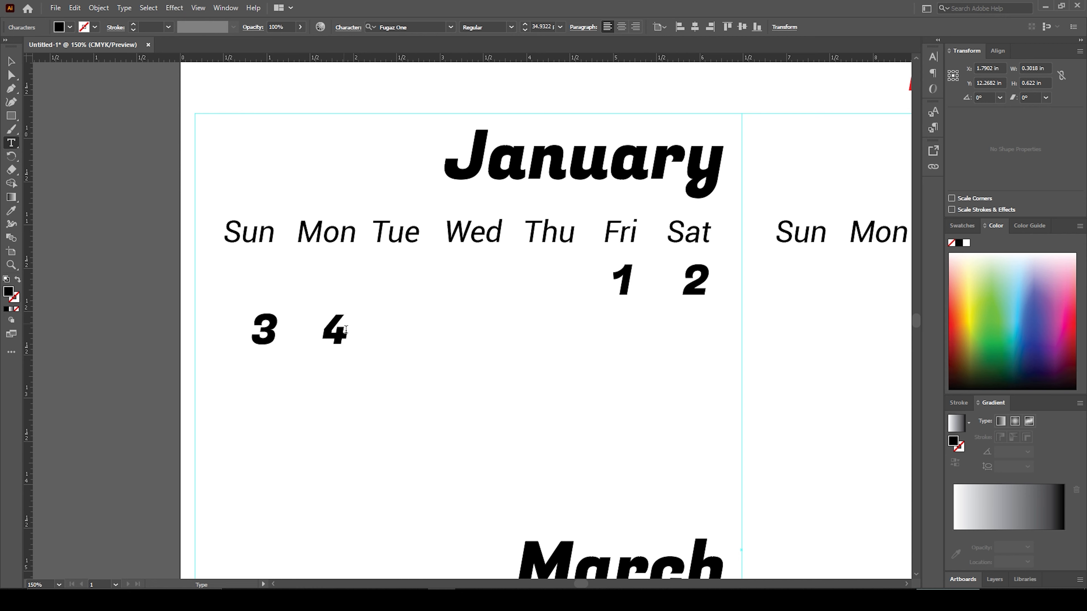
key(Escape)
click(412, 387)
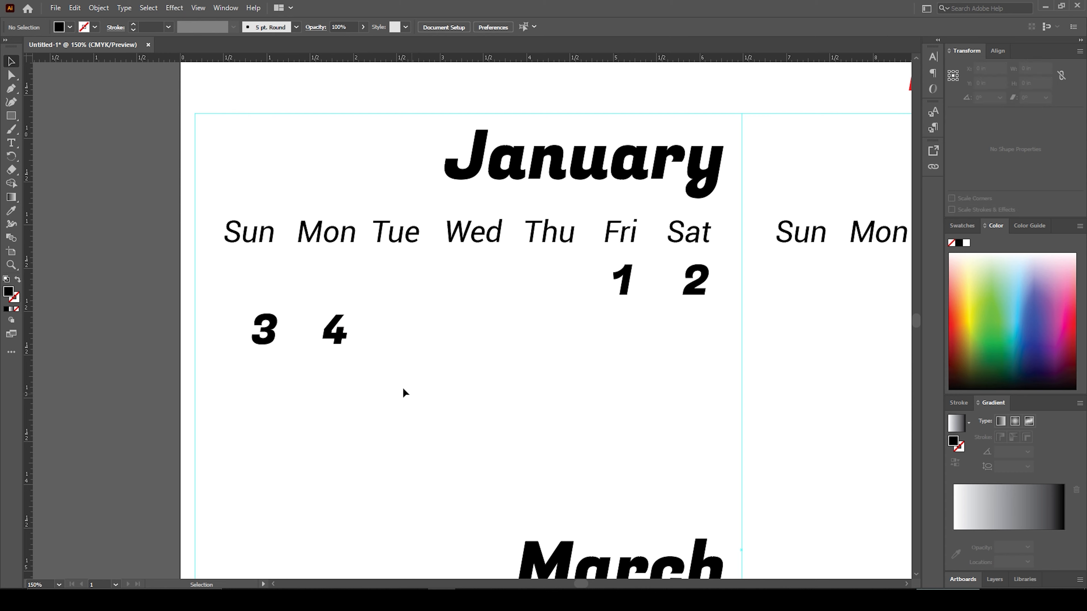
- Duplicate dates 3 and 4 across the second January row to fill the Tue through Sat columns
drag(281, 337, 563, 357)
click(624, 379)
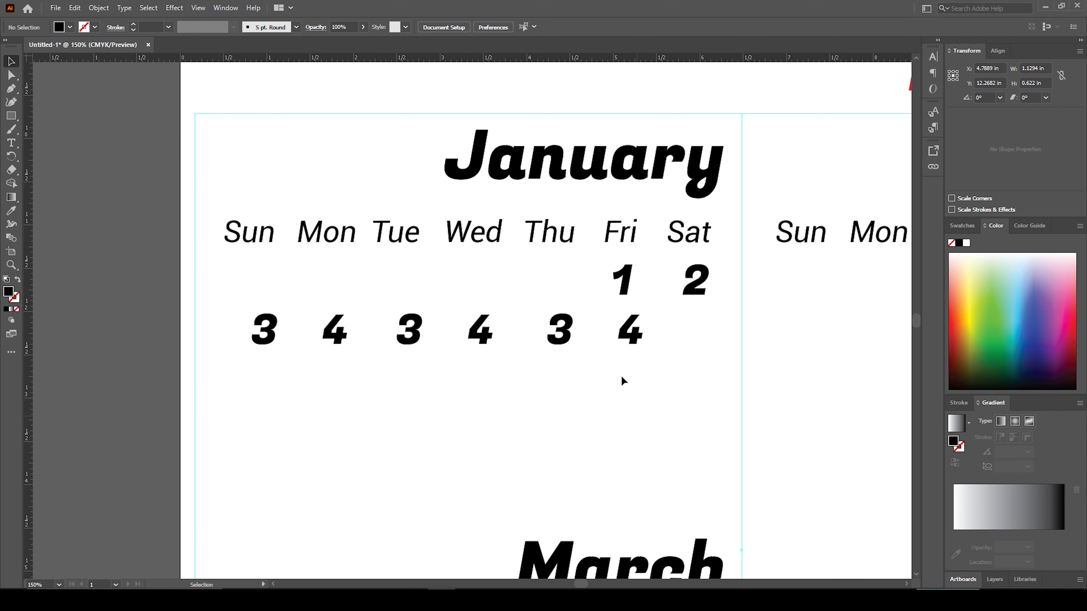
click(625, 340)
drag(626, 341, 692, 346)
- Change the Tue and Wed dates in January's second row to 5 and 6
key(t)
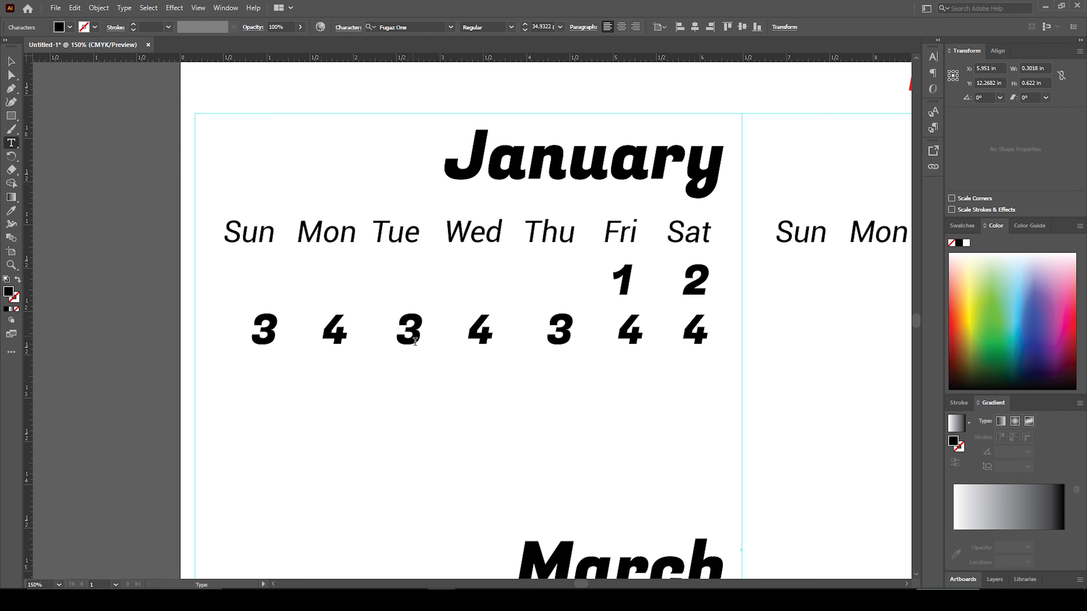
click(414, 341)
key(BackSpace)
text(5)
key(BackSpace)
text(6)
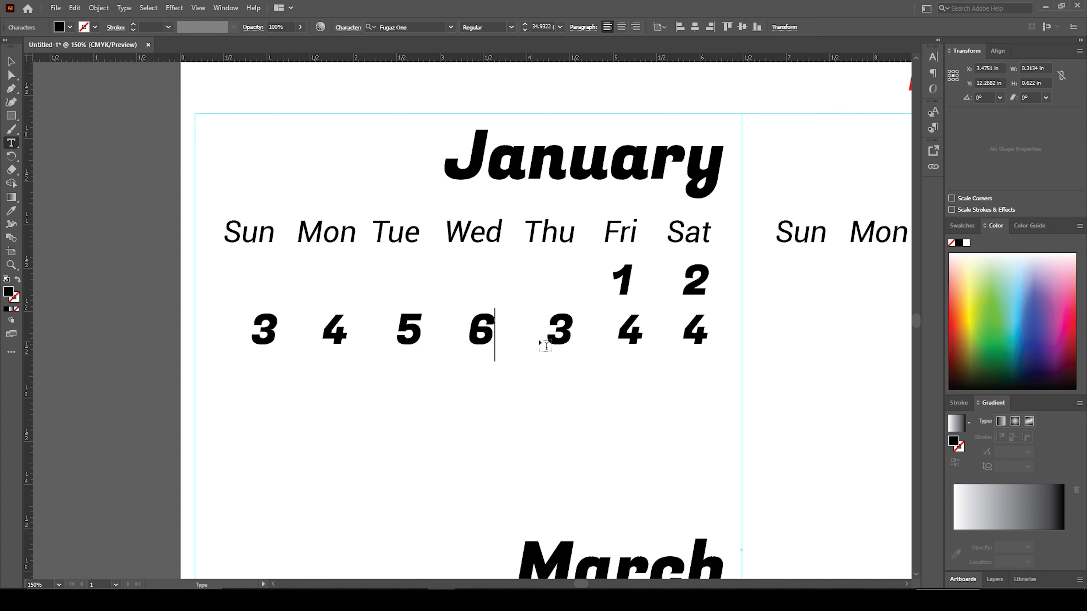
- Change the Thu, Fri and Sat dates in January's second row to 7, 8 and 9
key(BackSpace)
text(7)
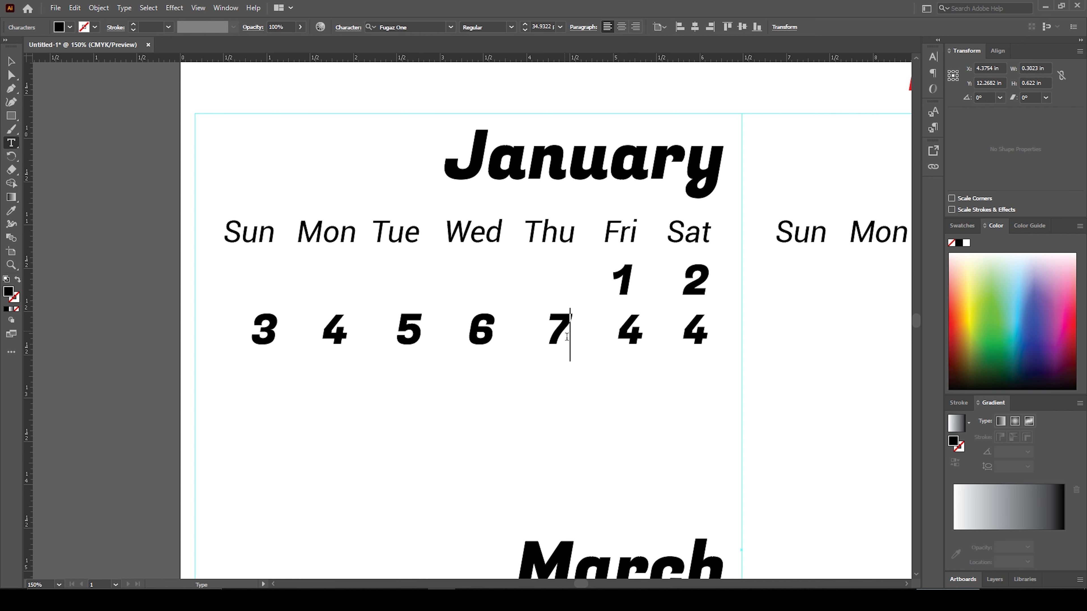
key(BackSpace)
text(8)
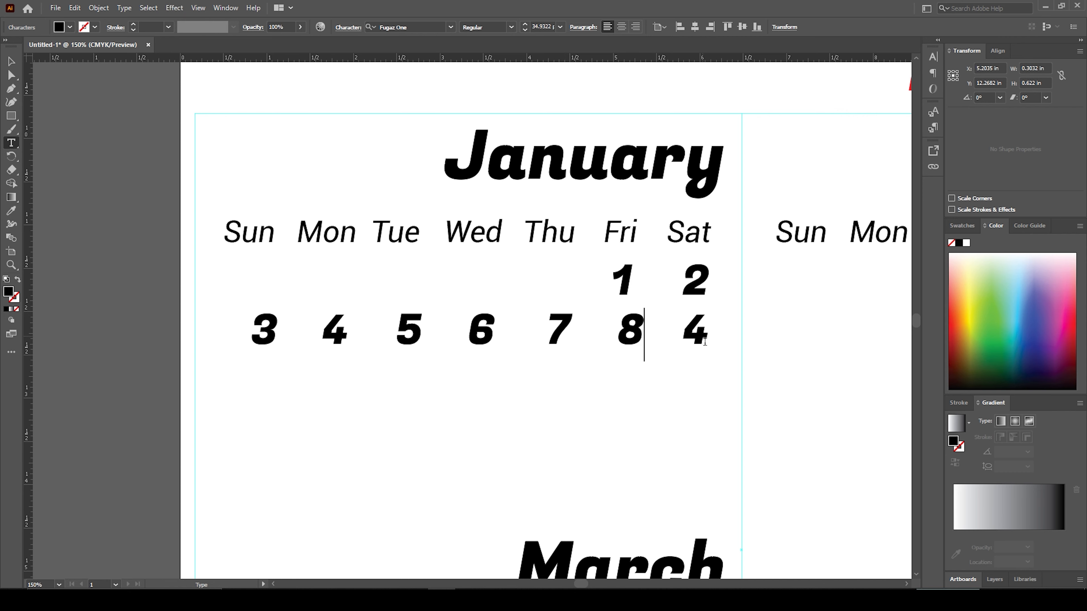
click(705, 341)
key(BackSpace)
text(9)
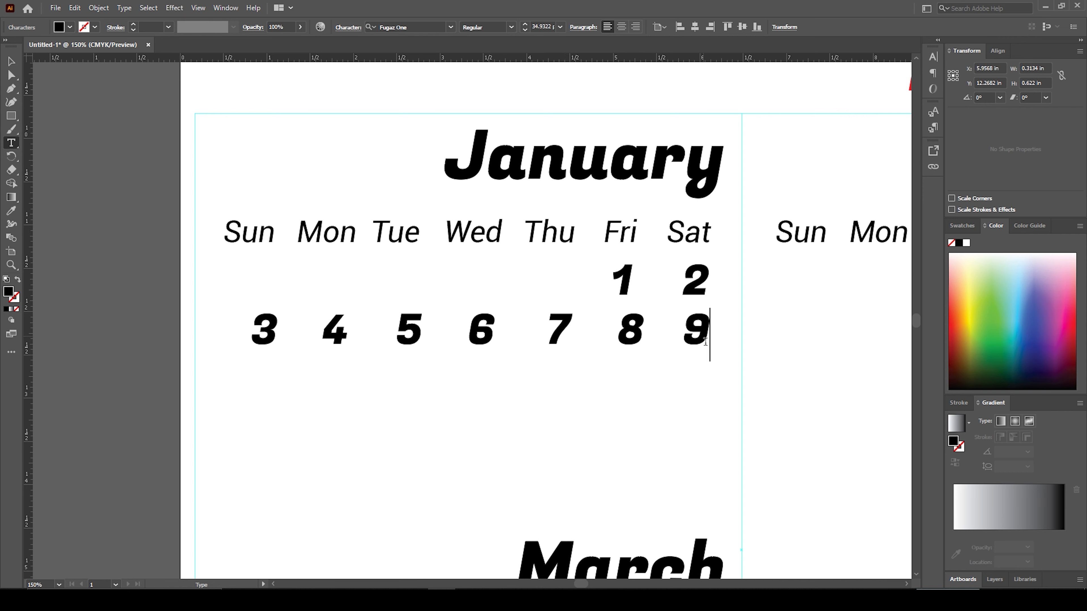
key(Escape)
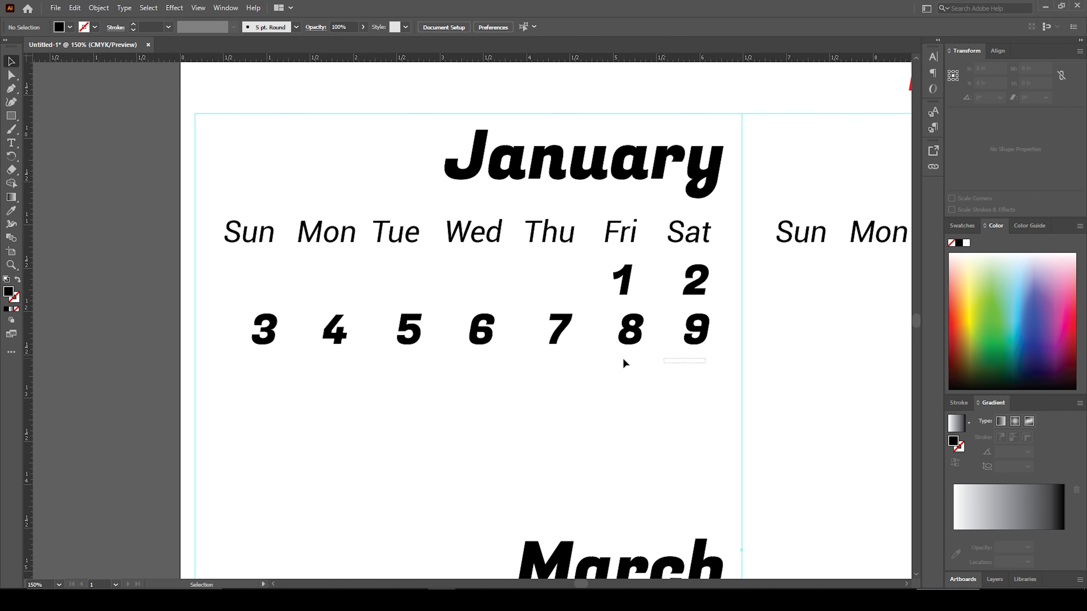
- Duplicate the 3 to 9 date row about 0.66 in downward and repeat the copy once more at the same spacing
click(278, 341)
drag(274, 341, 273, 403)
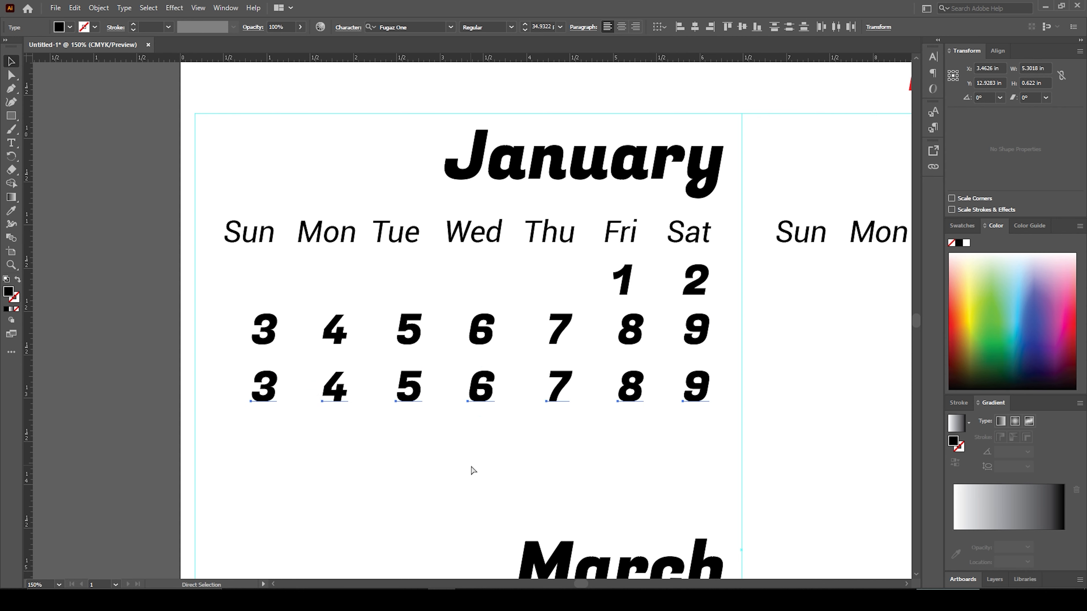
key(ctrl+d)
- Change the Sun, Mon and Tue dates in January's third row to 10, 11 and 12
key(t)
click(264, 397)
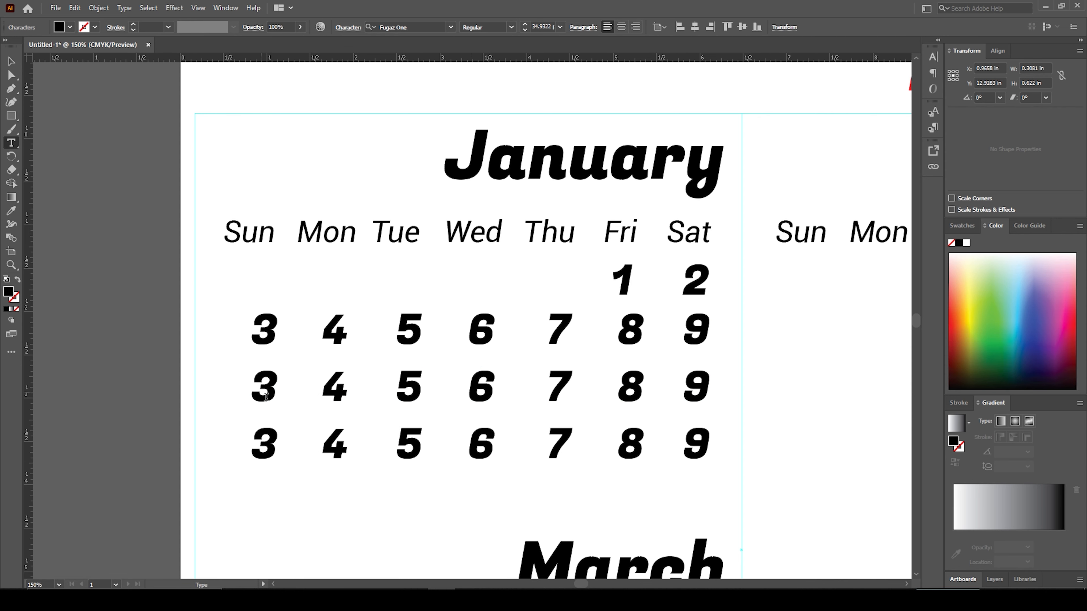
key(BackSpace)
text(10)
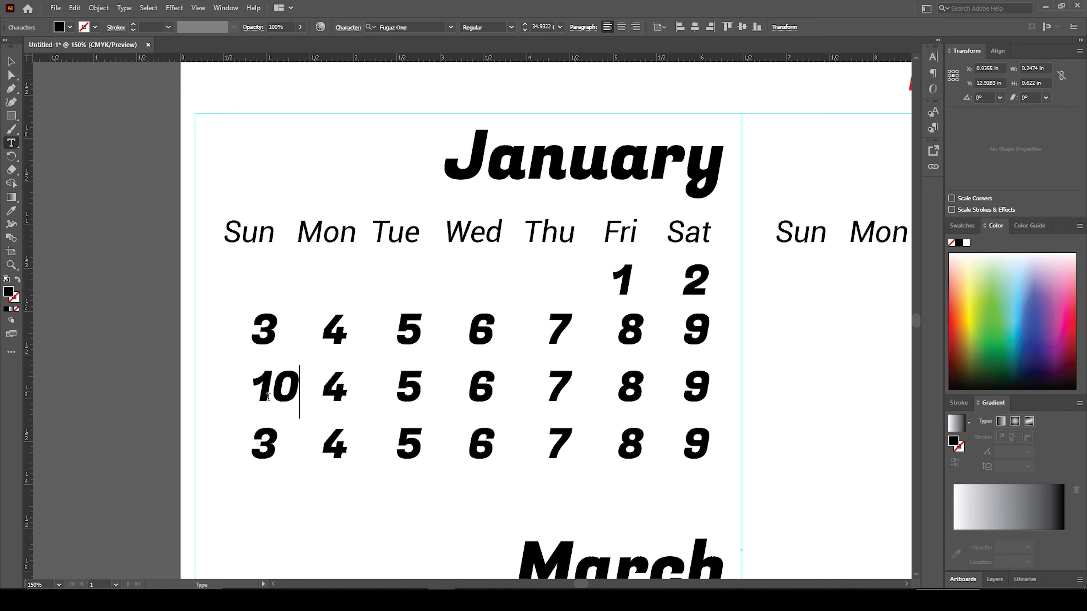
double_click(338, 397)
text(11)
double_click(410, 397)
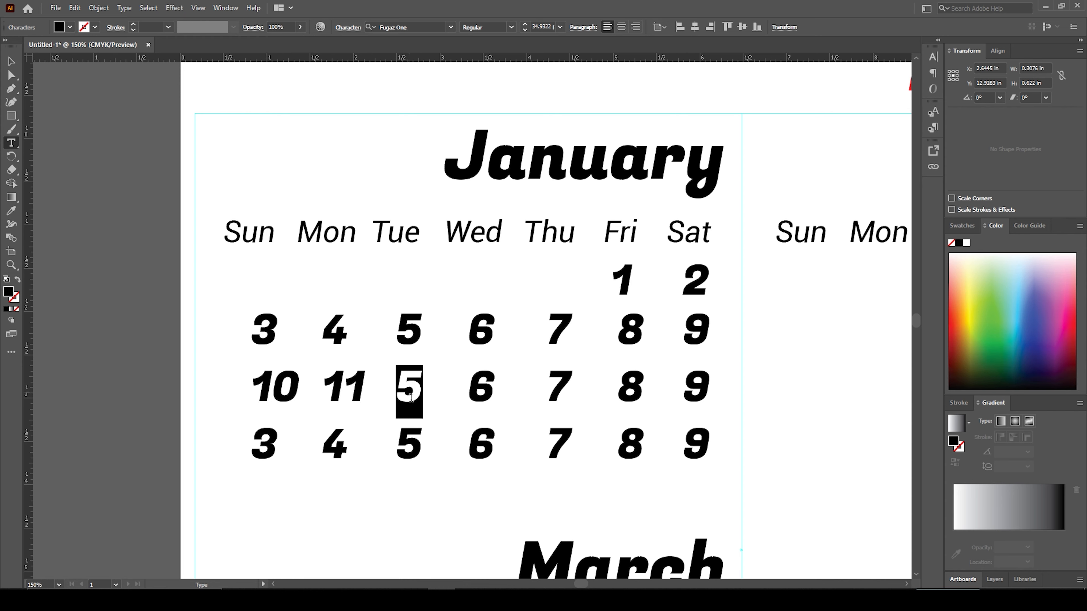
text(12)
- Change the Wed through Sat dates in January's third row to 13, 14, 15 and 16
double_click(482, 397)
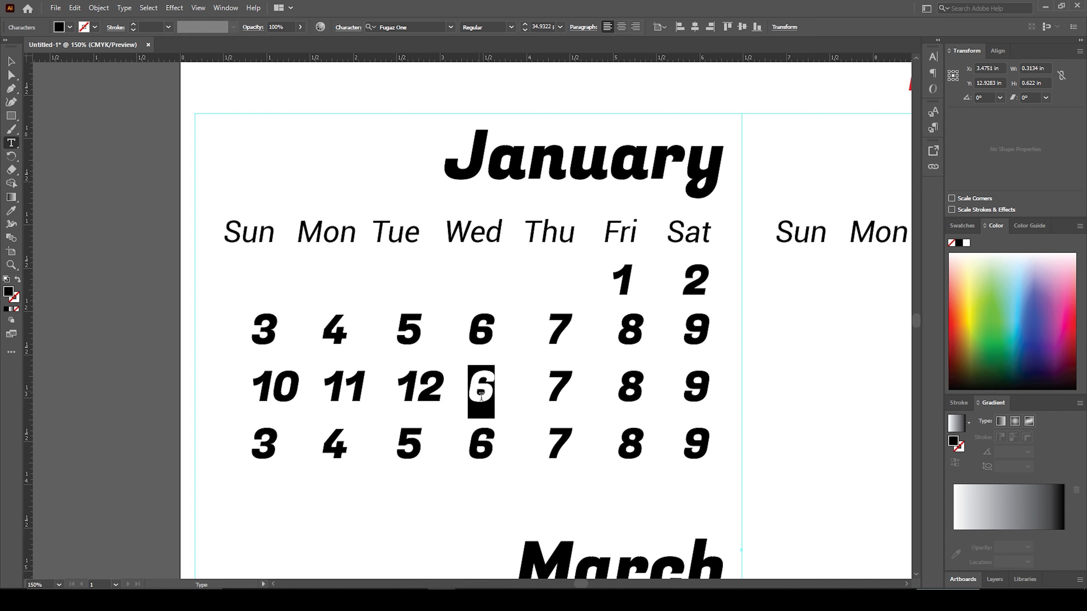
text(13)
double_click(556, 396)
text(14)
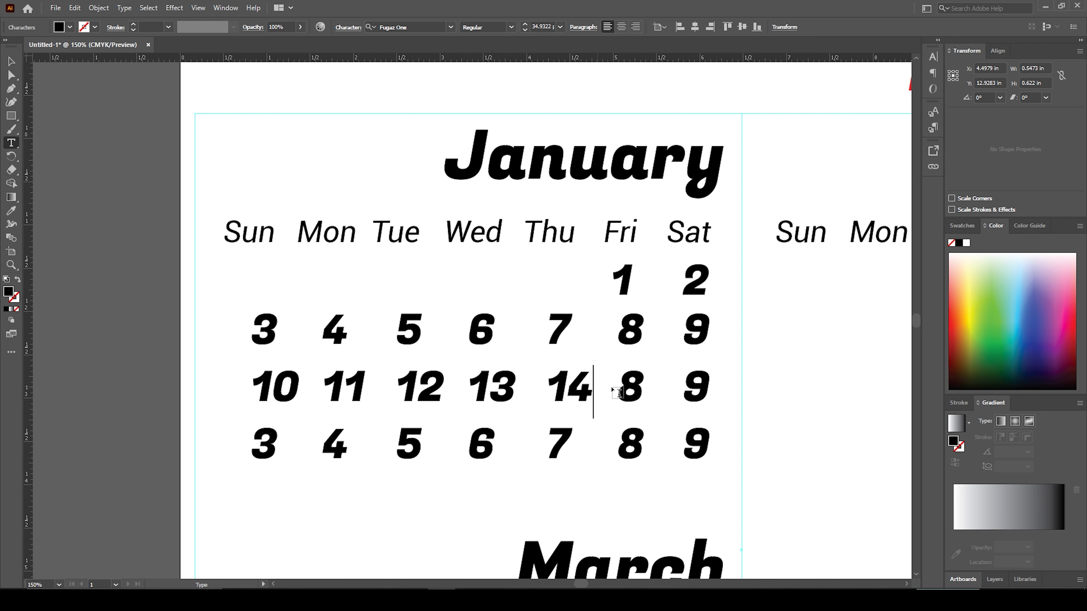
double_click(630, 392)
text(15)
double_click(704, 394)
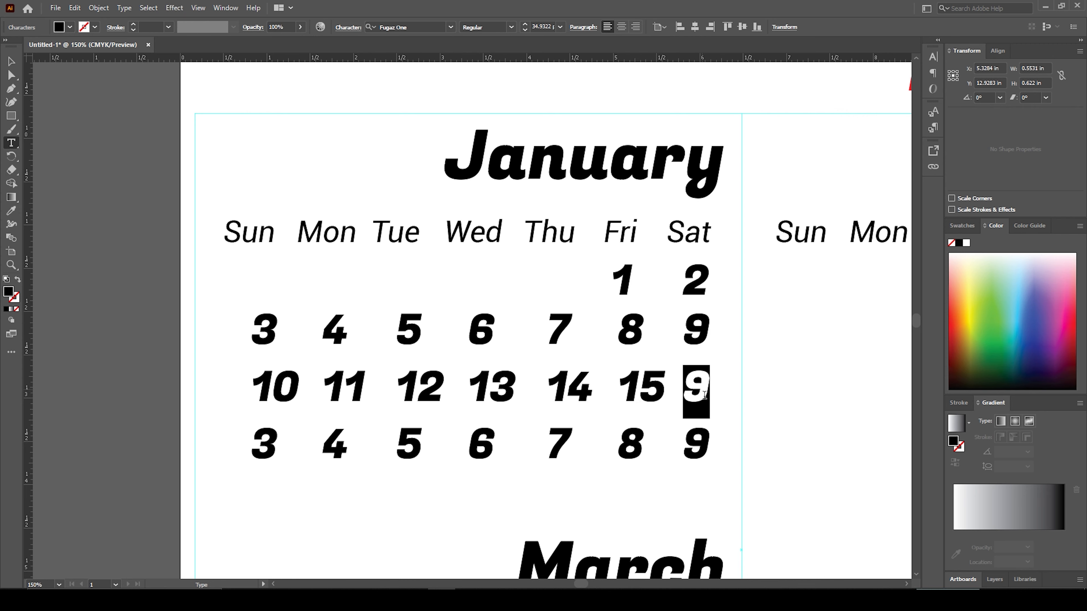
text(16)
- Change the Sun through Wed dates in January's fourth row to 17, 18, 19 and 20
double_click(270, 450)
text(17)
double_click(336, 453)
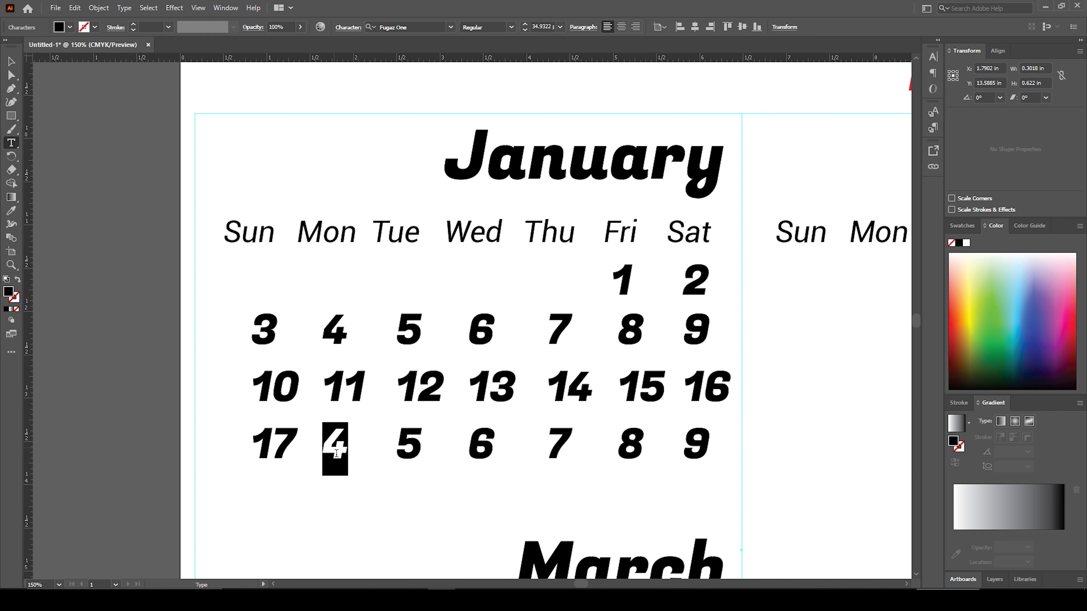
text(18)
double_click(415, 451)
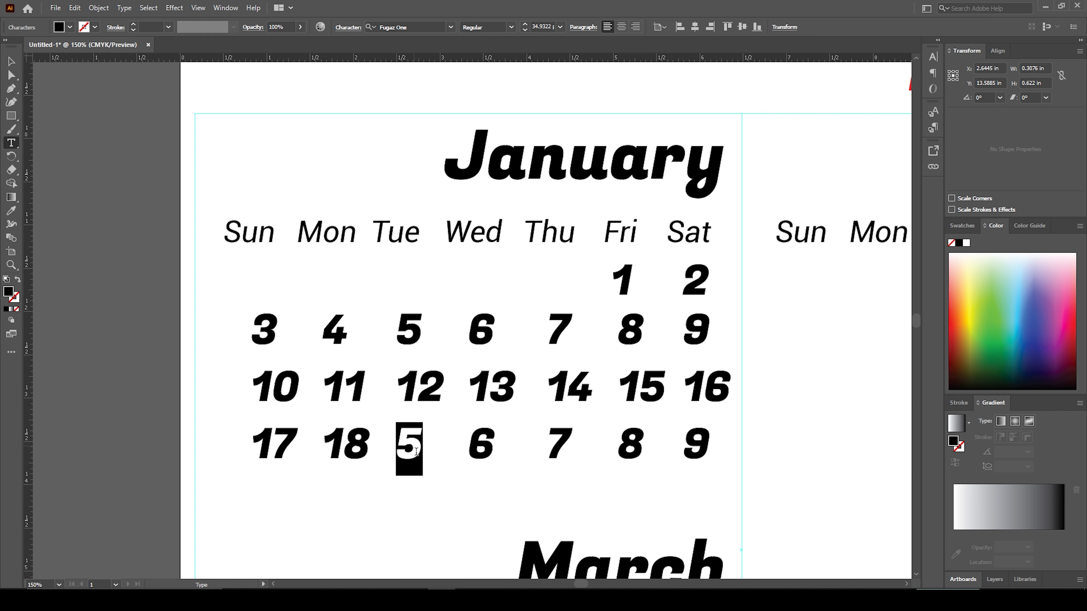
text(19)
double_click(484, 452)
text(20)
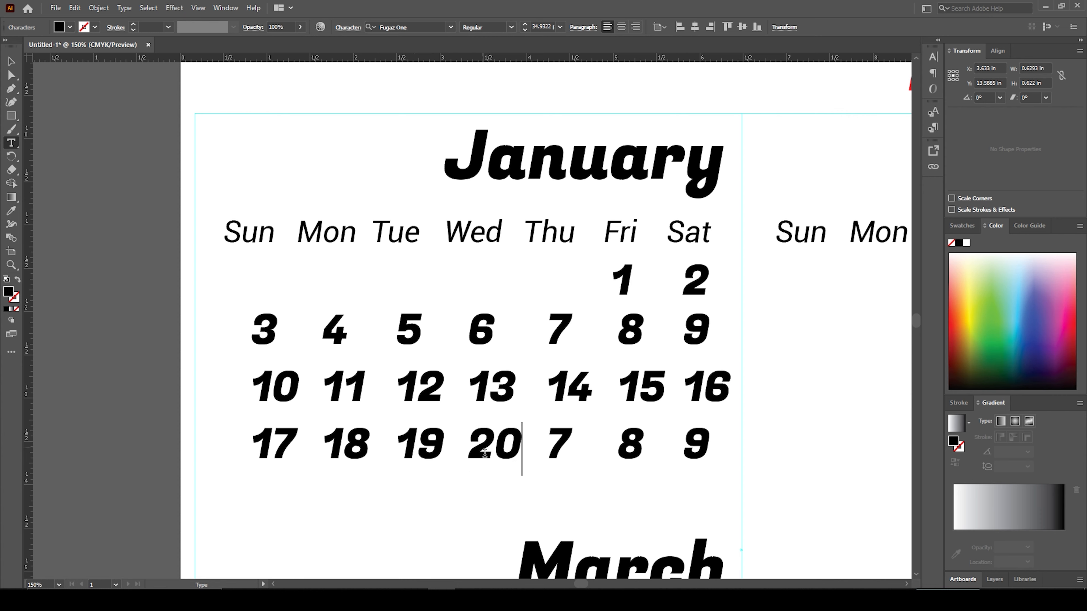
- Change the Thu, Fri and Sat dates in January's fourth row to 21, 22 and 23
double_click(561, 449)
text(21)
double_click(622, 454)
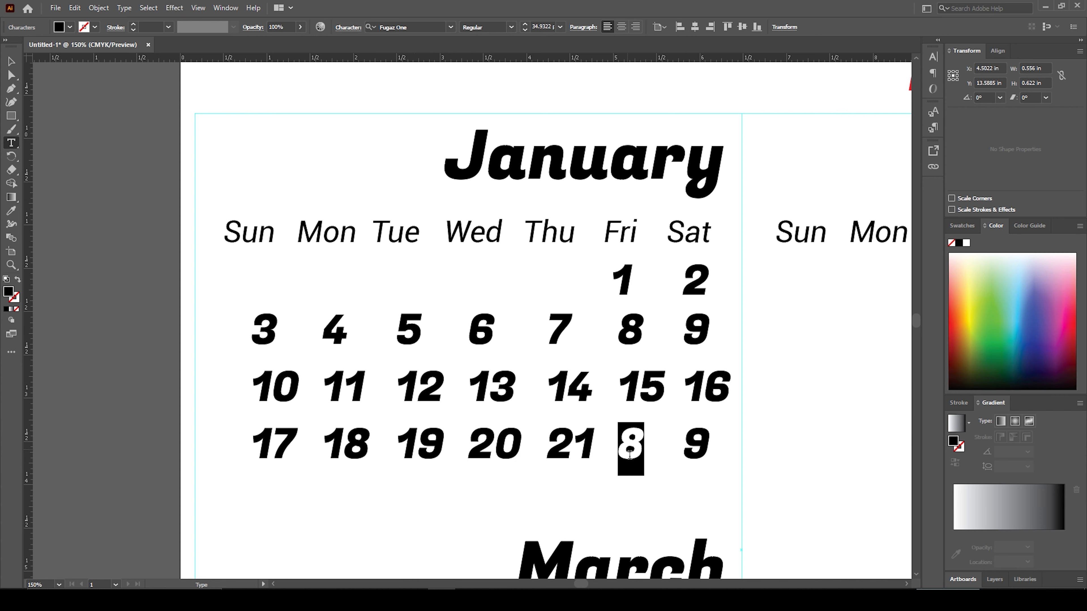
text(22)
double_click(697, 450)
text(23)
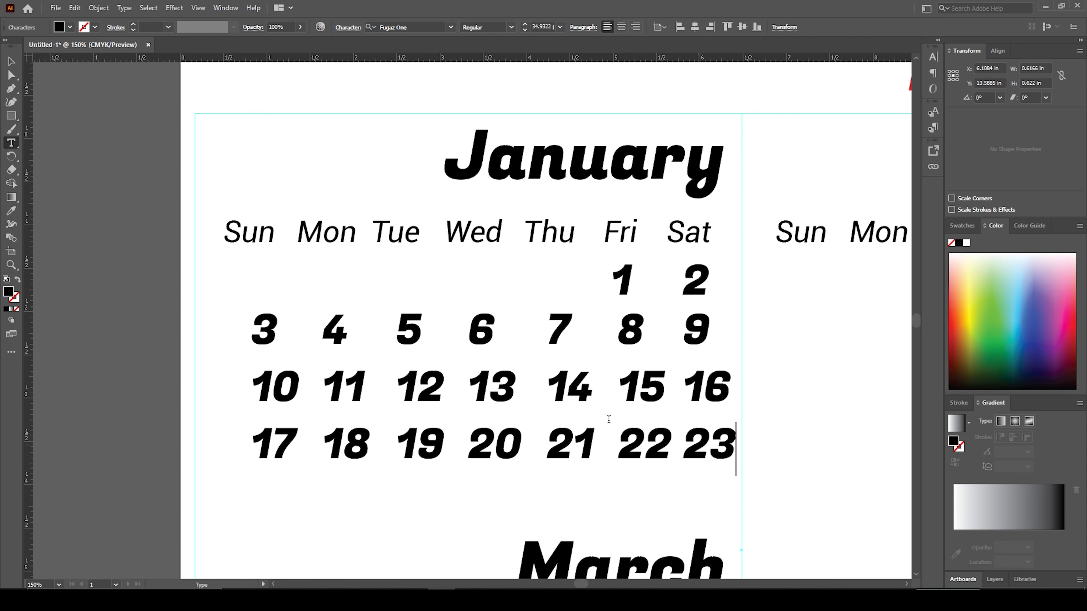
key(Escape)
click(360, 493)
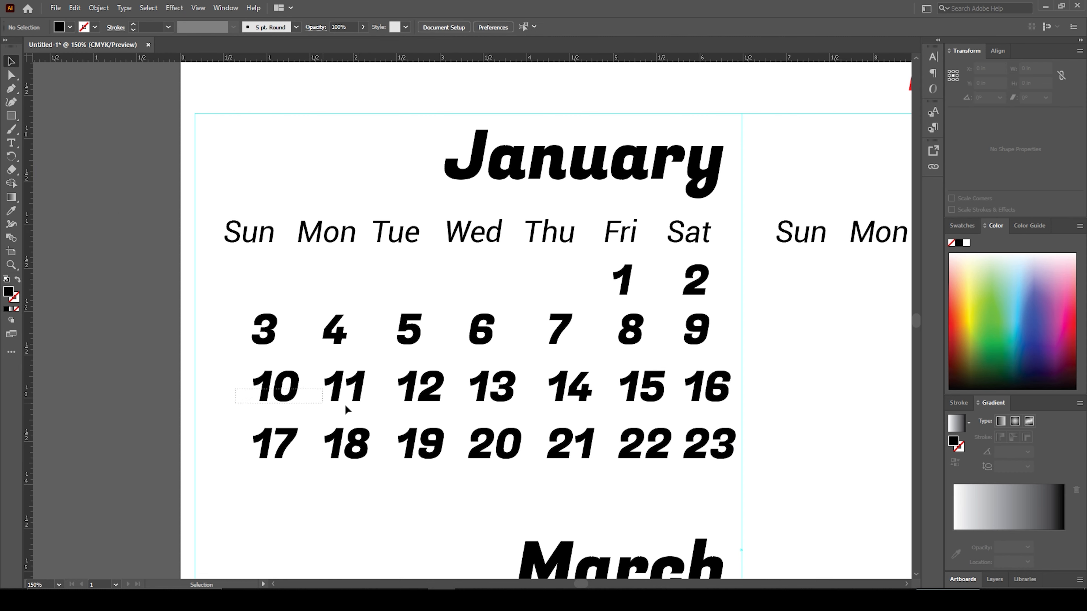
- Nudge the 10 to 16 and 17 to 23 date rows together about 0.24 in left and 0.03 in up
drag(345, 404, 681, 501)
key(Left)
key(Left)
key(Left)
key(Left)
key(Left)
key(Left)
key(Left)
key(Left)
key(Left)
key(Left)
key(Left)
key(Left)
key(Left)
key(Left)
key(Left)
key(Left)
key(Left)
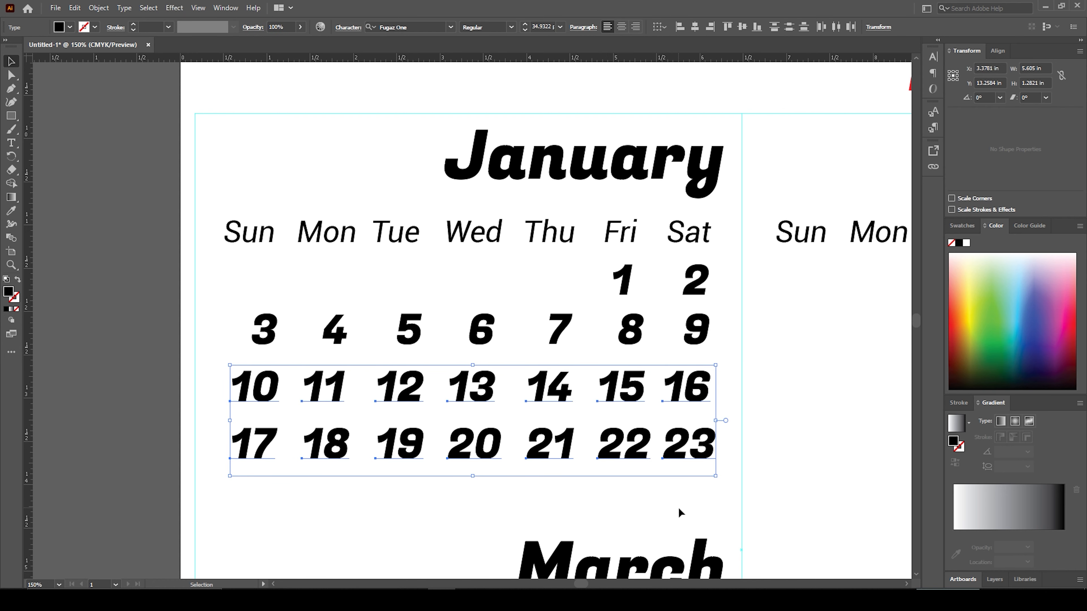
key(Up)
click(650, 515)
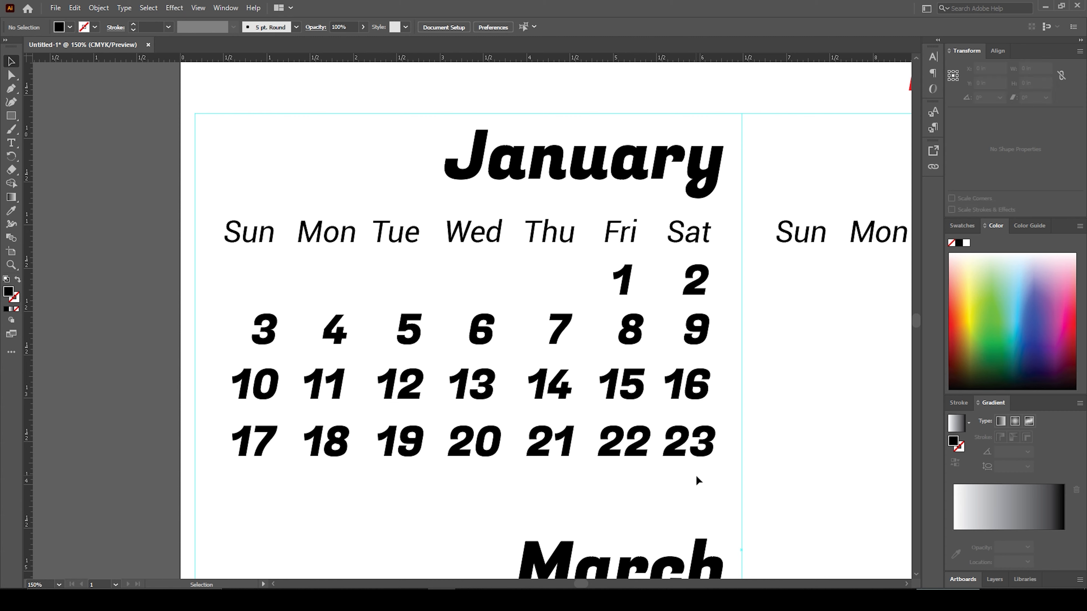
- Duplicate the 17 to 23 date row about 0.66 in downward, just above the March heading
drag(685, 450, 400, 428)
key(ctrl+z)
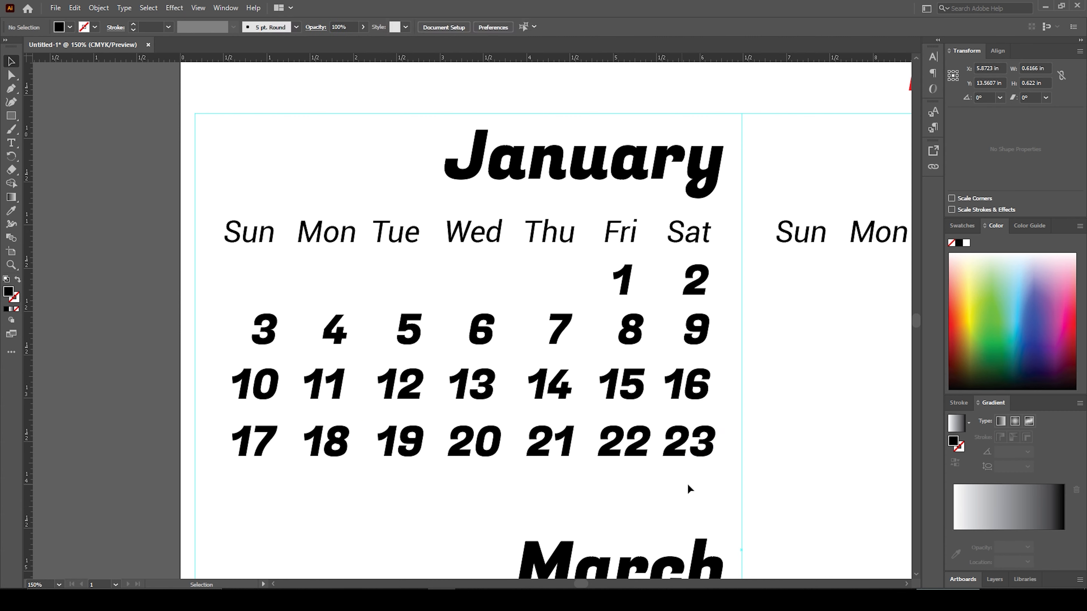
drag(710, 500, 257, 512)
click(763, 451)
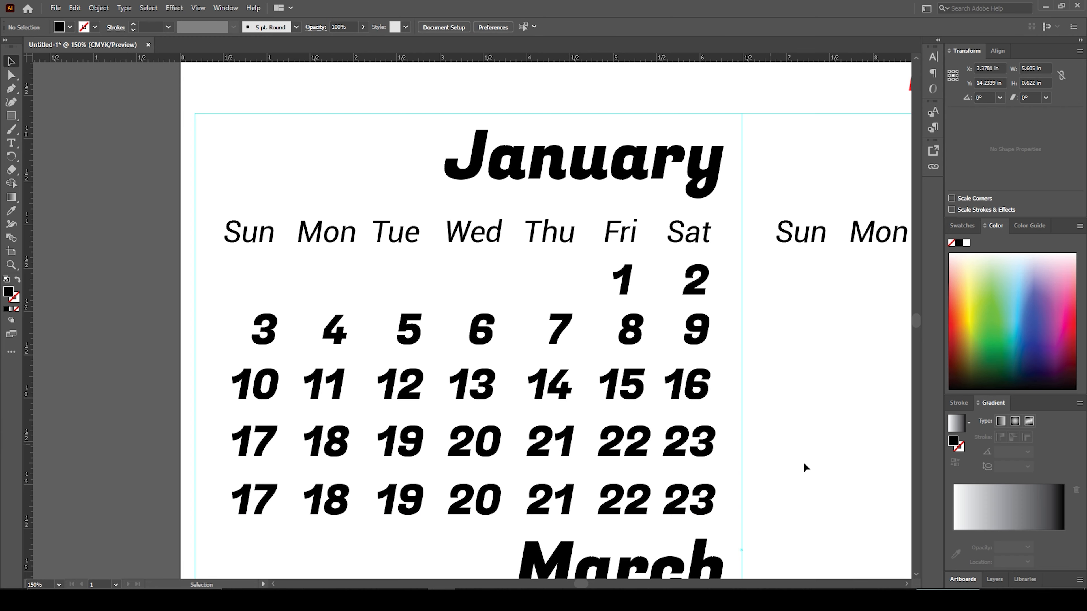
scroll(681, 439, down, 2)
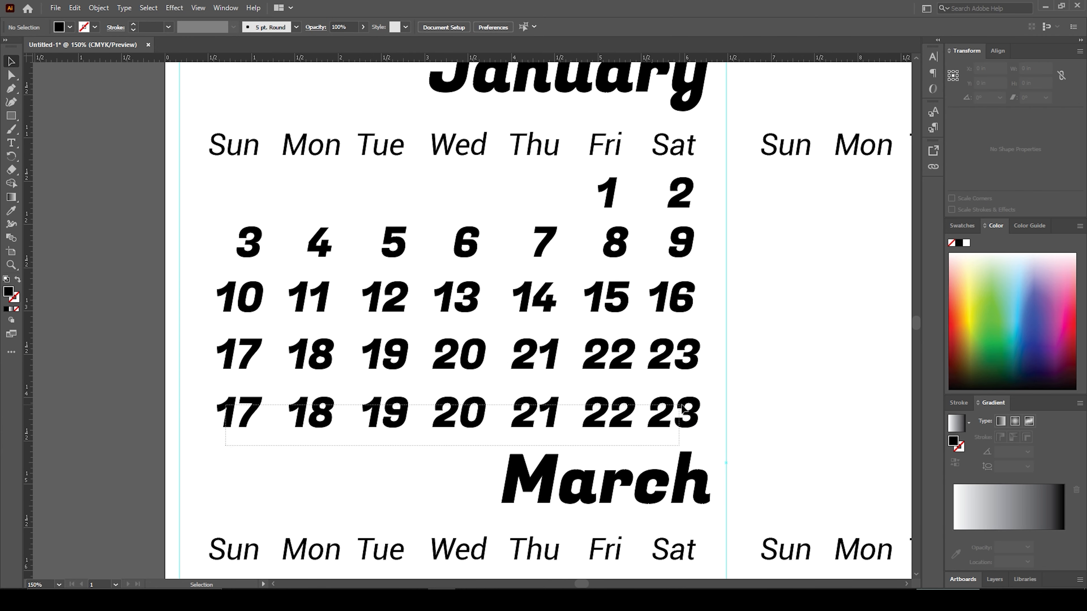
drag(315, 440, 322, 504)
click(204, 416)
drag(205, 416, 718, 410)
click(291, 496)
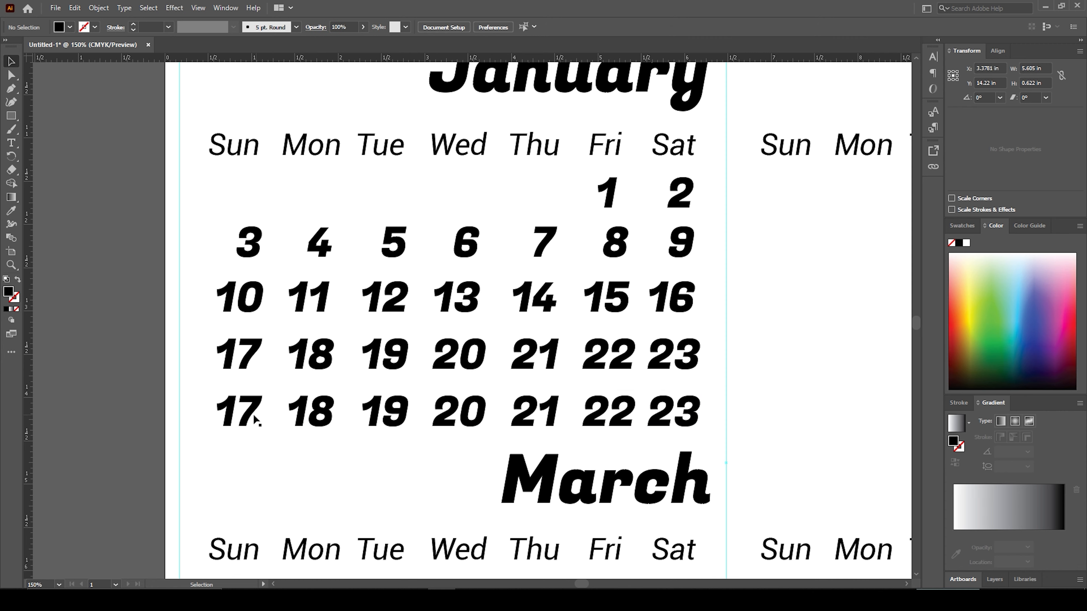
- Change the Sun through Wed dates in January's fifth row to 24, 25, 26 and 27
click(242, 413)
double_click(241, 418)
double_click(241, 418)
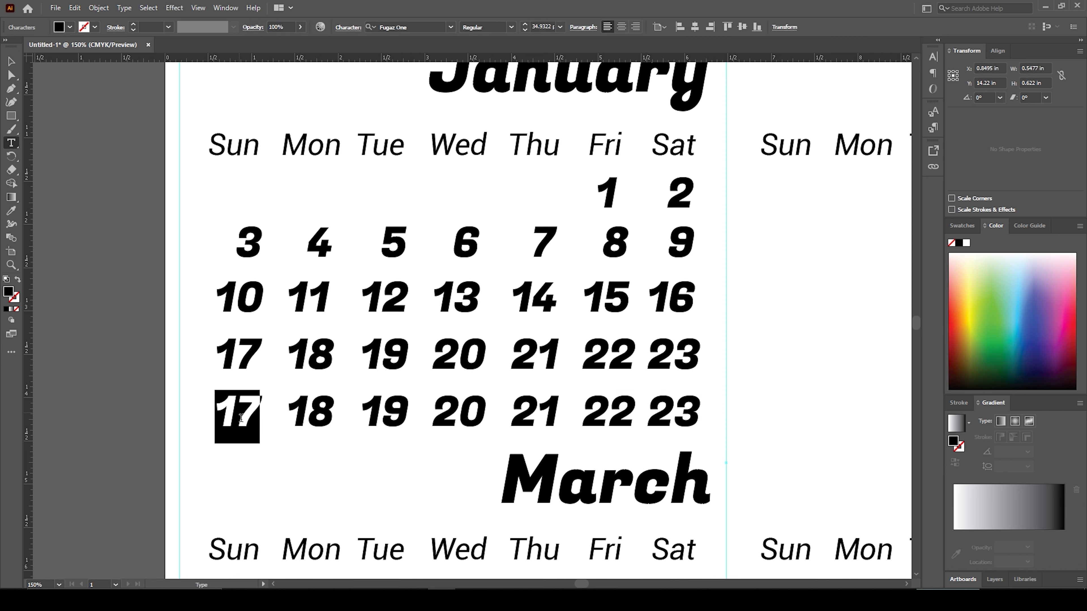
text(24)
text(25)
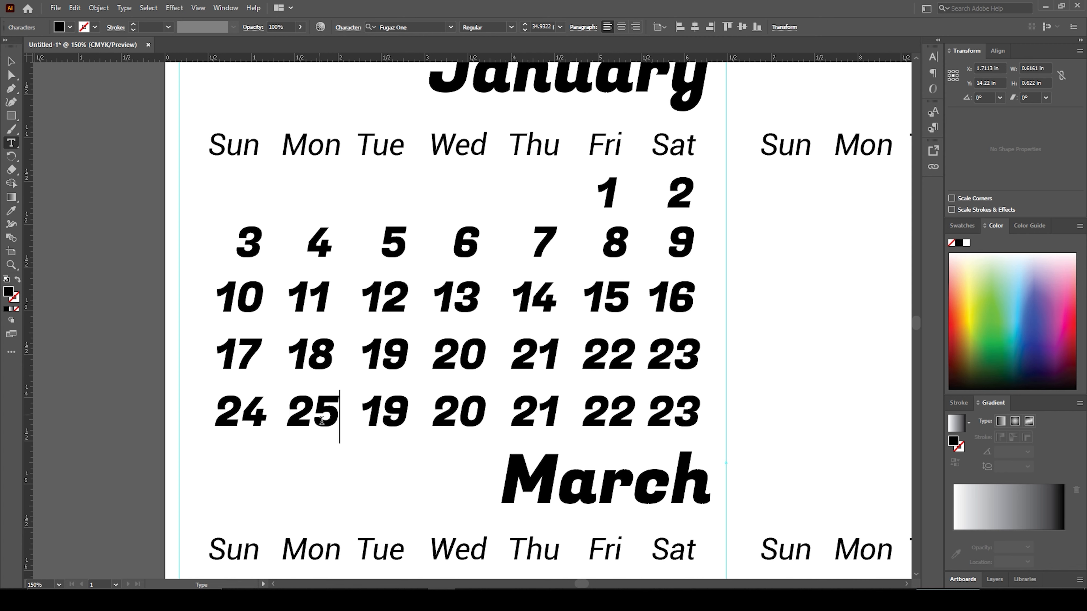
double_click(388, 416)
text(26)
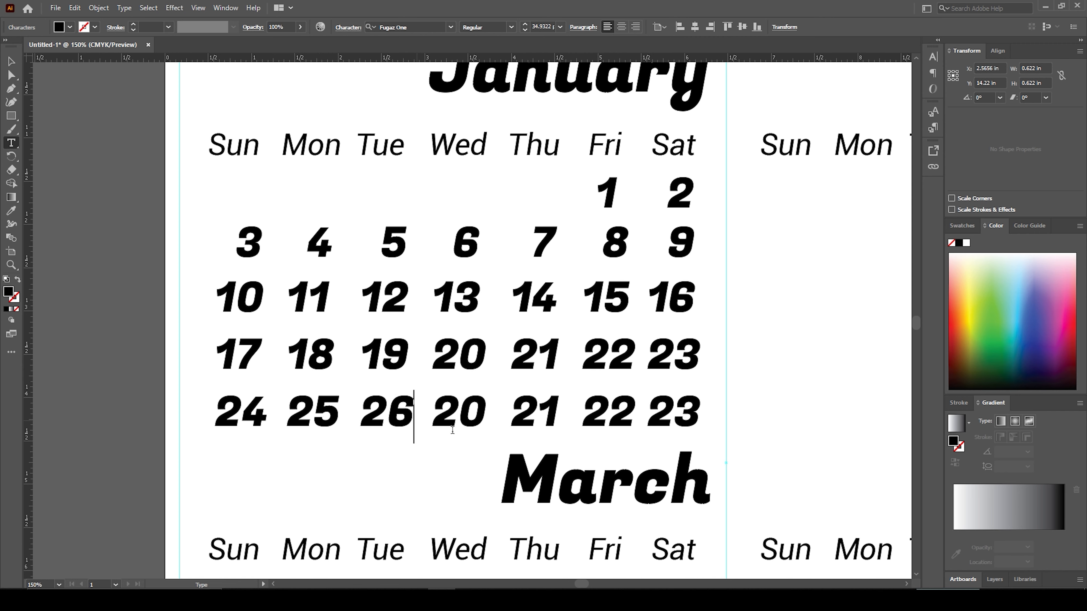
double_click(470, 421)
text(27)
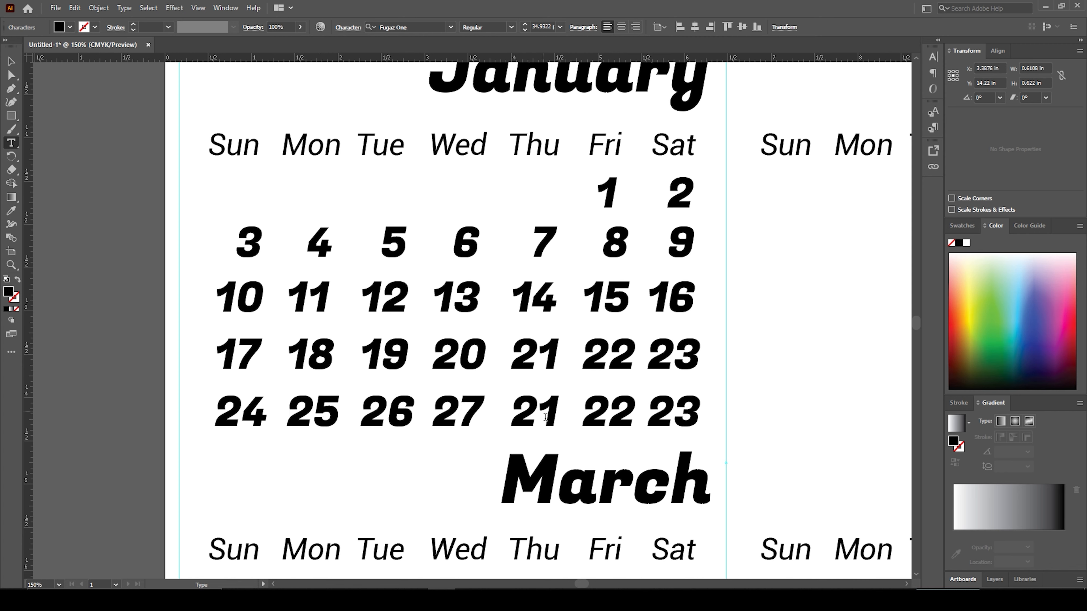
- Change the Thu, Fri and Sat dates in January's fifth row to 28, 29 and 30
double_click(530, 422)
text(28)
double_click(611, 419)
text(29)
double_click(687, 418)
text(30)
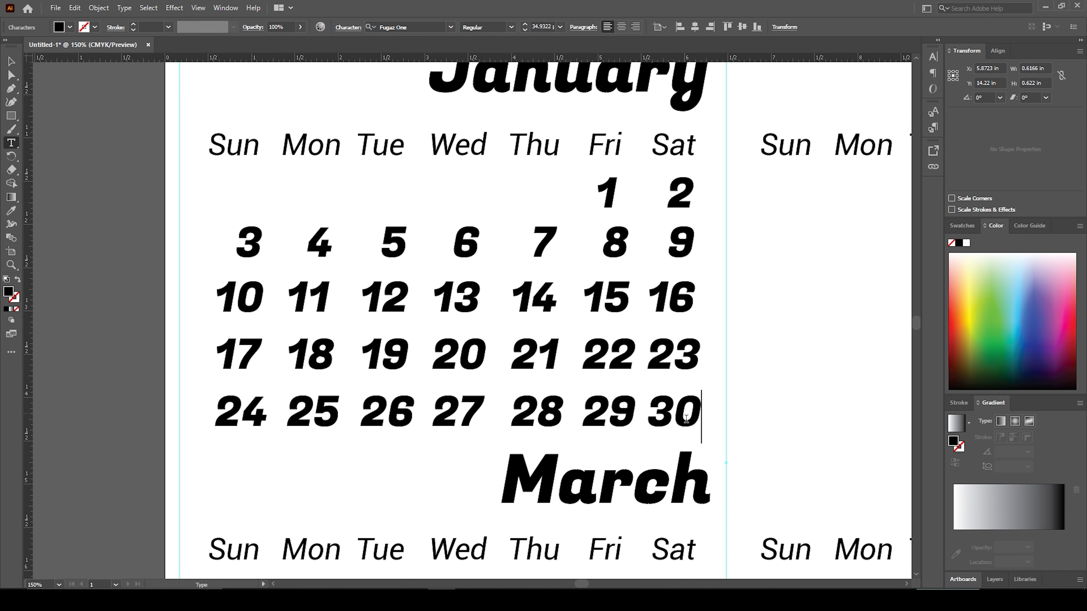
key(Escape)
click(328, 449)
- Duplicate the date 24 about 0.59 in downward in January's Sun column and change the copy to 31
scroll(329, 450, down, 2)
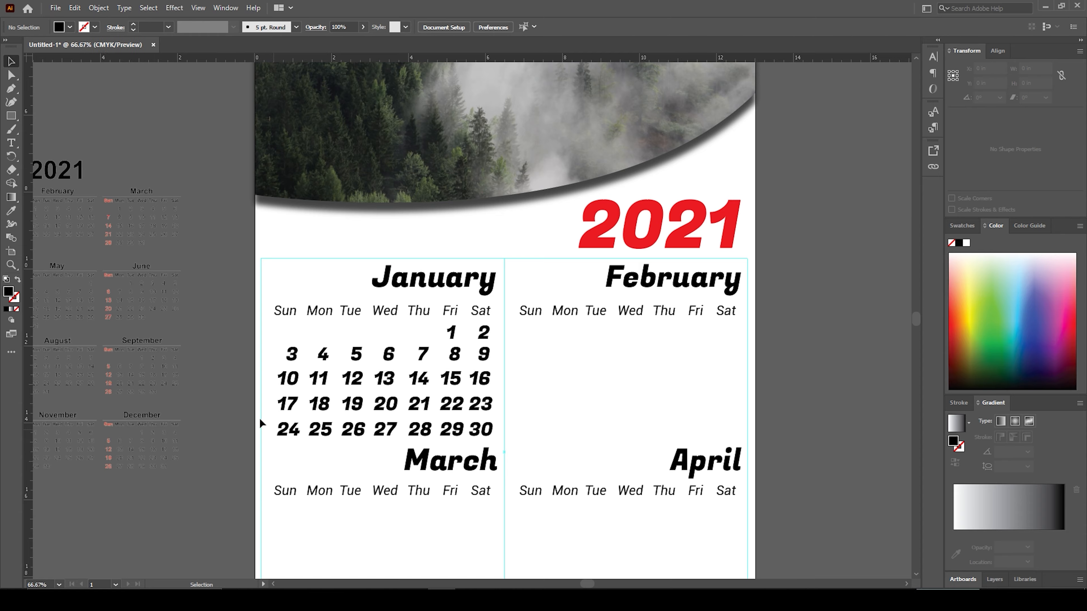
drag(259, 419, 333, 446)
scroll(470, 437, up, 2)
click(336, 398)
key(t)
click(329, 445)
key(BackSpace)
key(BackSpace)
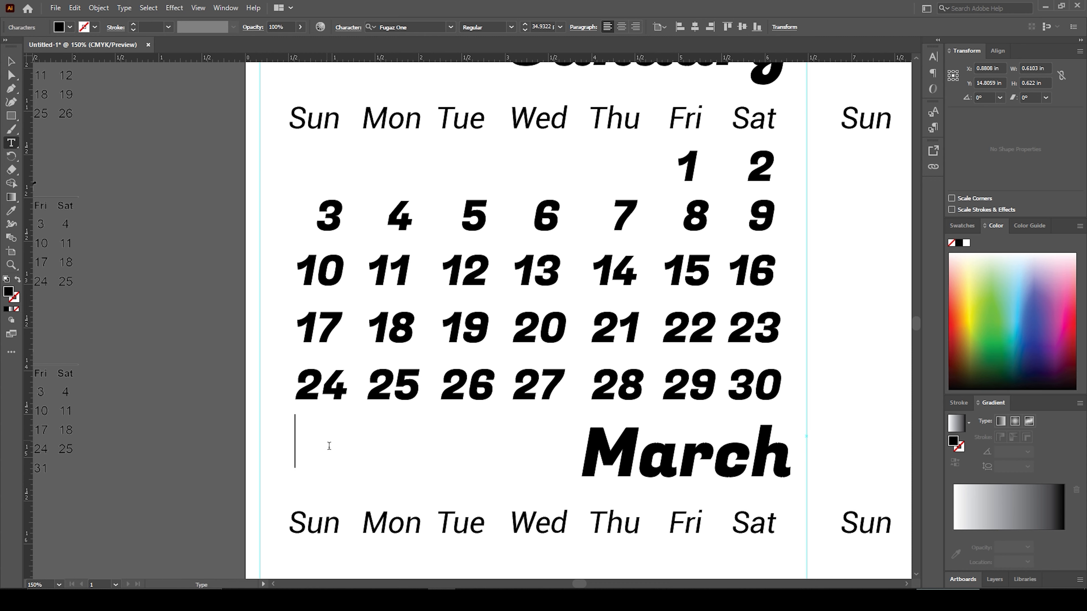
text(31)
click(12, 63)
click(453, 447)
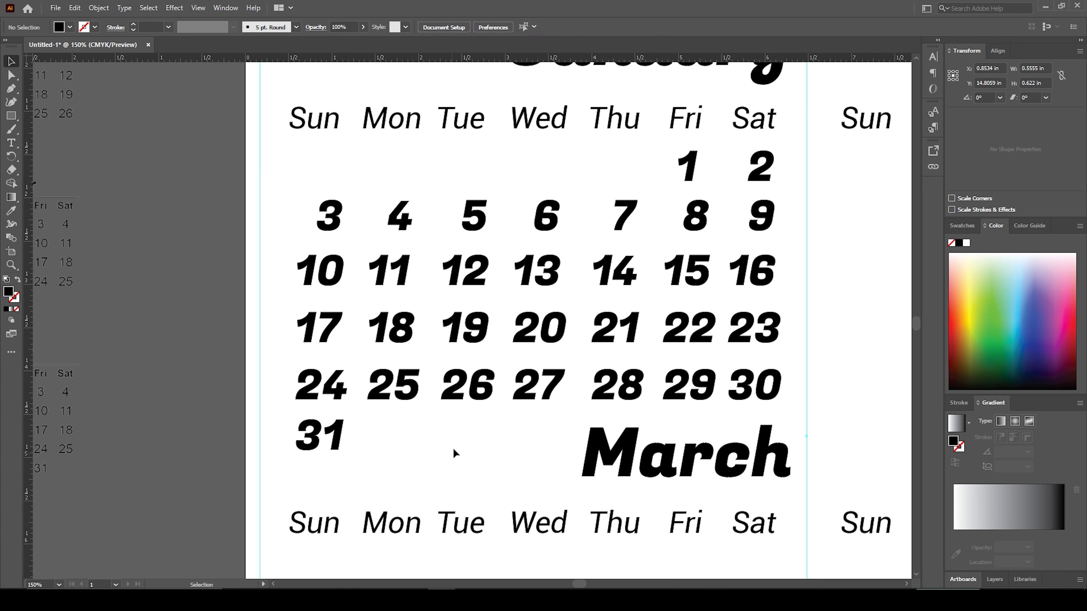
- Fill January's Fri and Sat columns, including the weekday labels and their dates, with red
scroll(453, 449, down, 1)
drag(463, 451, 311, 381)
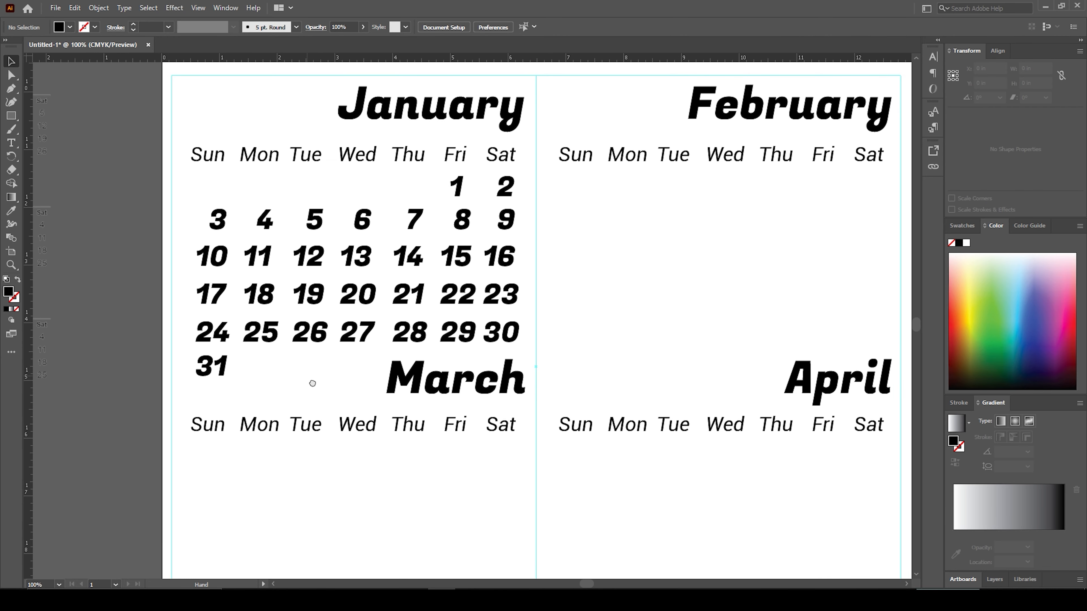
drag(437, 150, 517, 338)
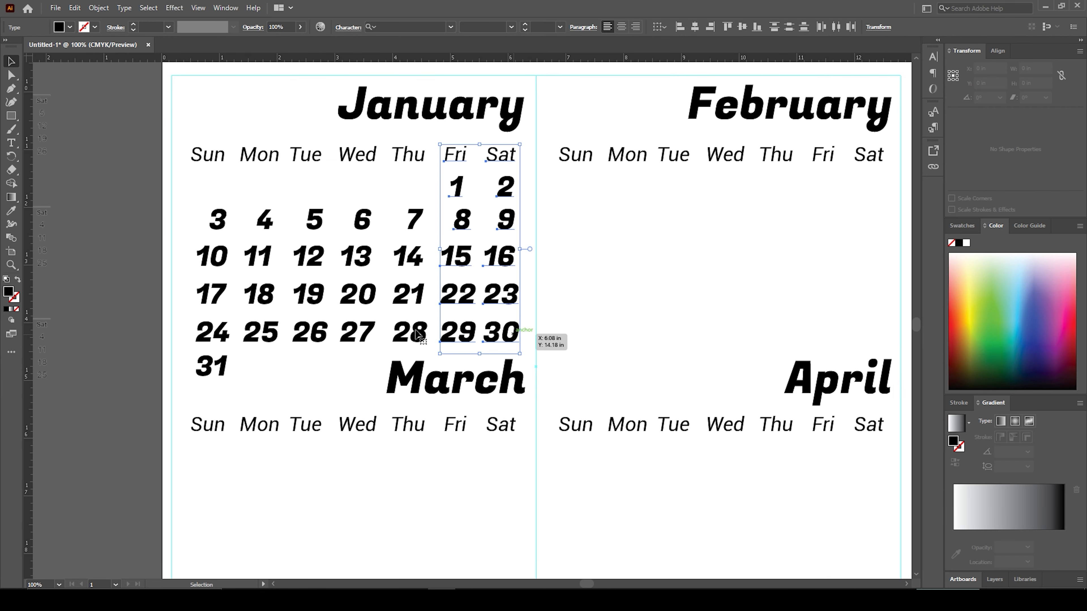
click(69, 27)
click(39, 46)
click(267, 490)
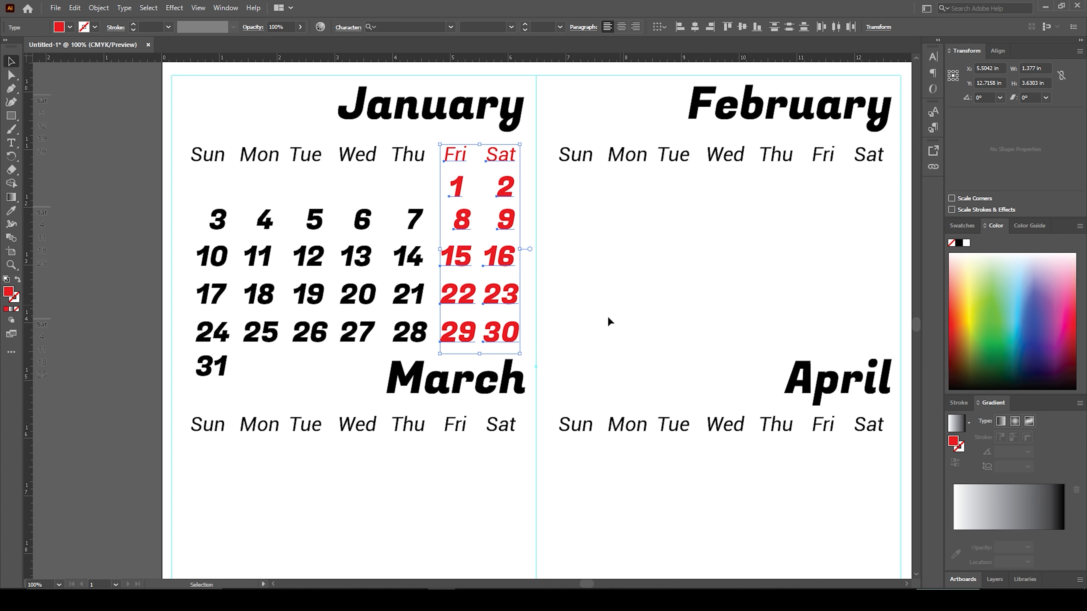
click(409, 502)
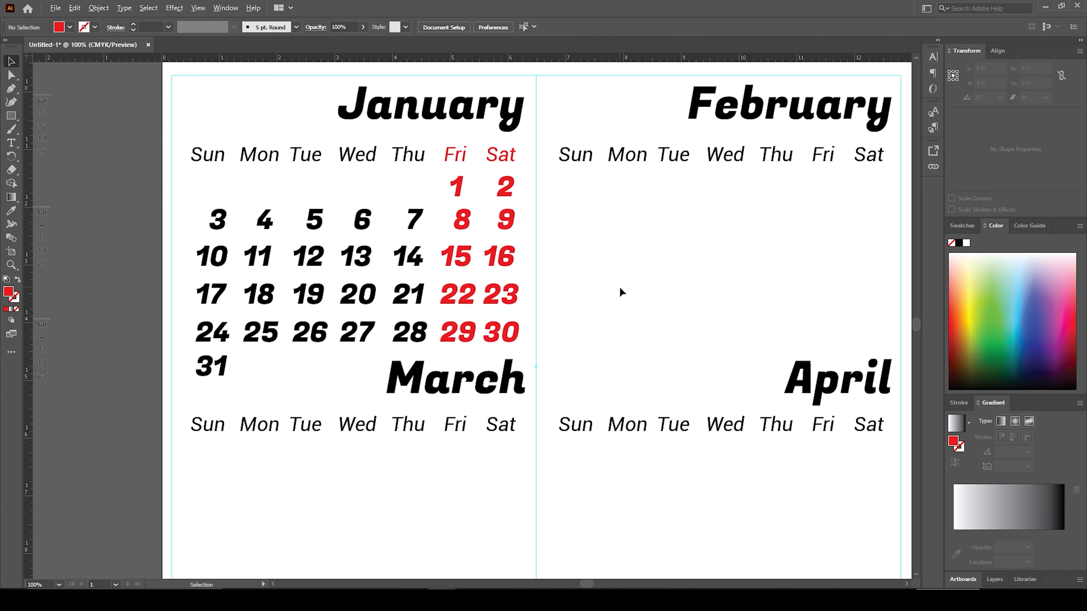
- Set the font of all January dates from 1 to 31 to Roboto Black
scroll(620, 287, down, 1)
drag(655, 296, 617, 274)
scroll(539, 272, up, 1)
drag(163, 196, 482, 349)
shift+click(188, 385)
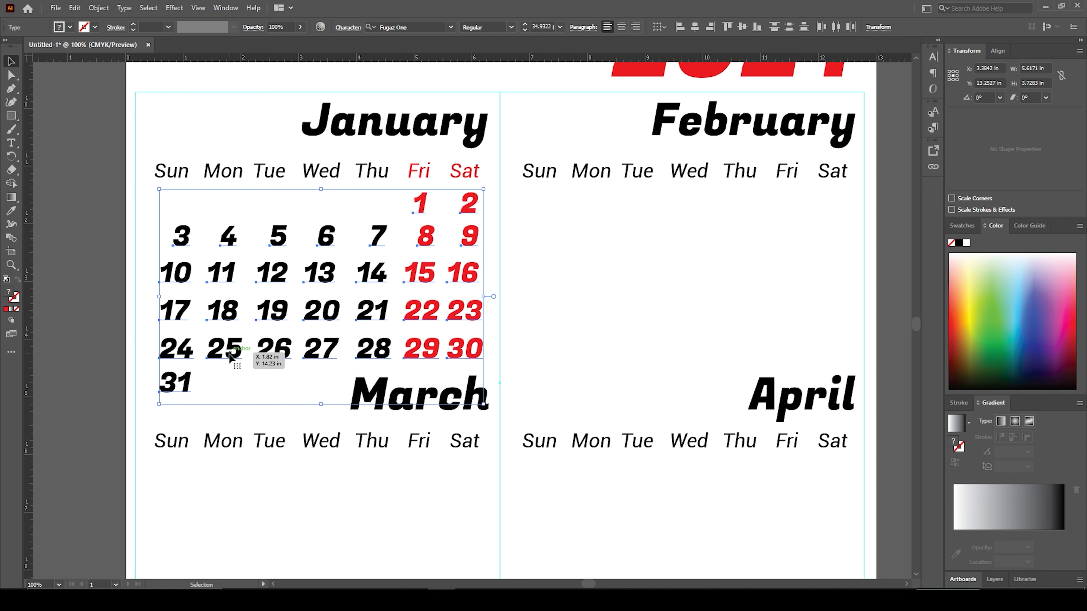
click(451, 28)
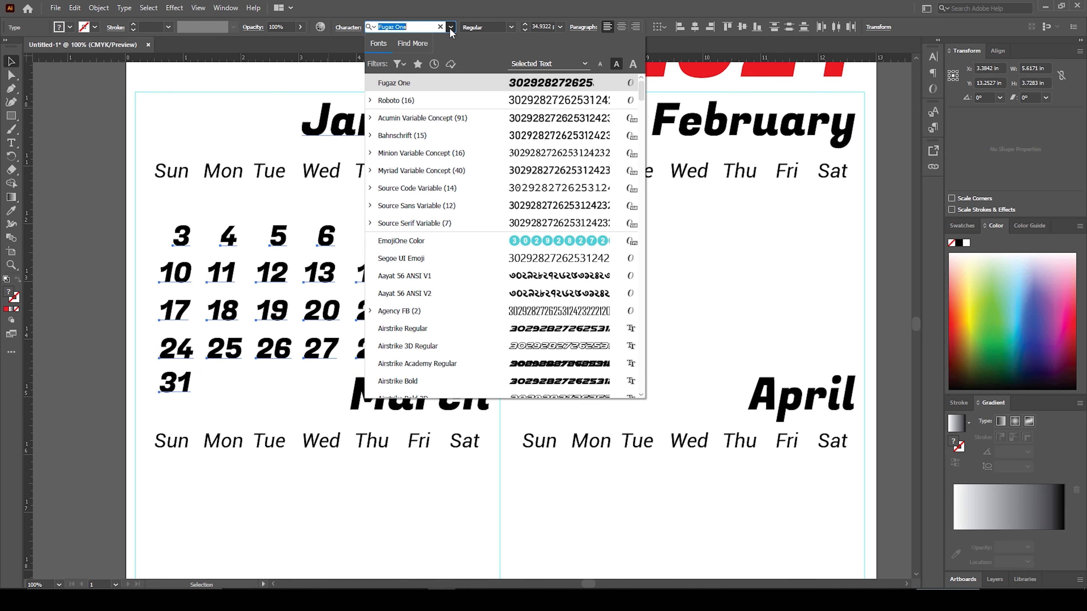
click(371, 101)
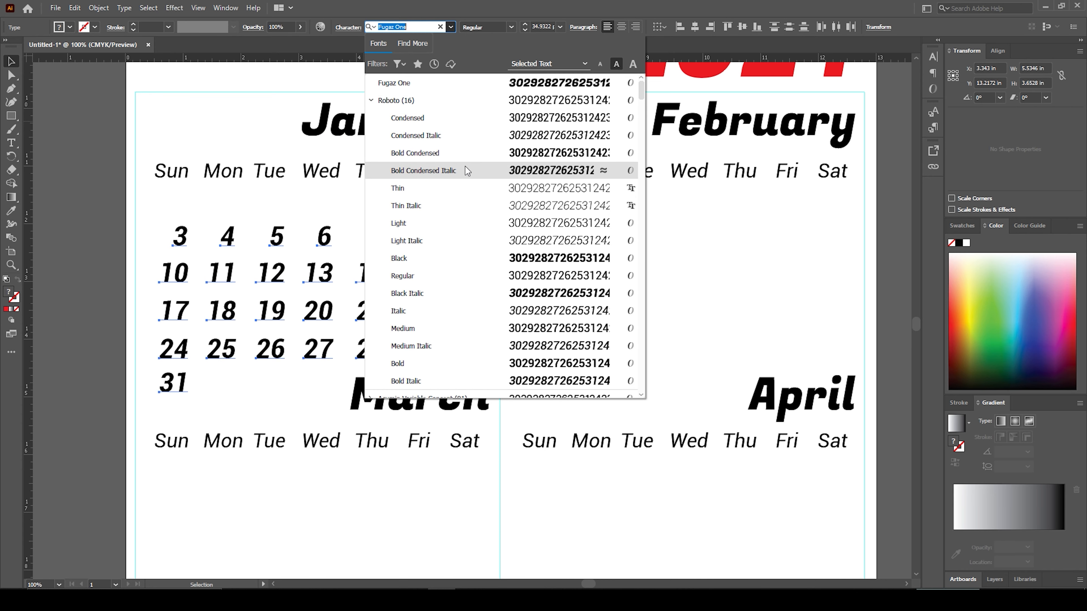
click(468, 259)
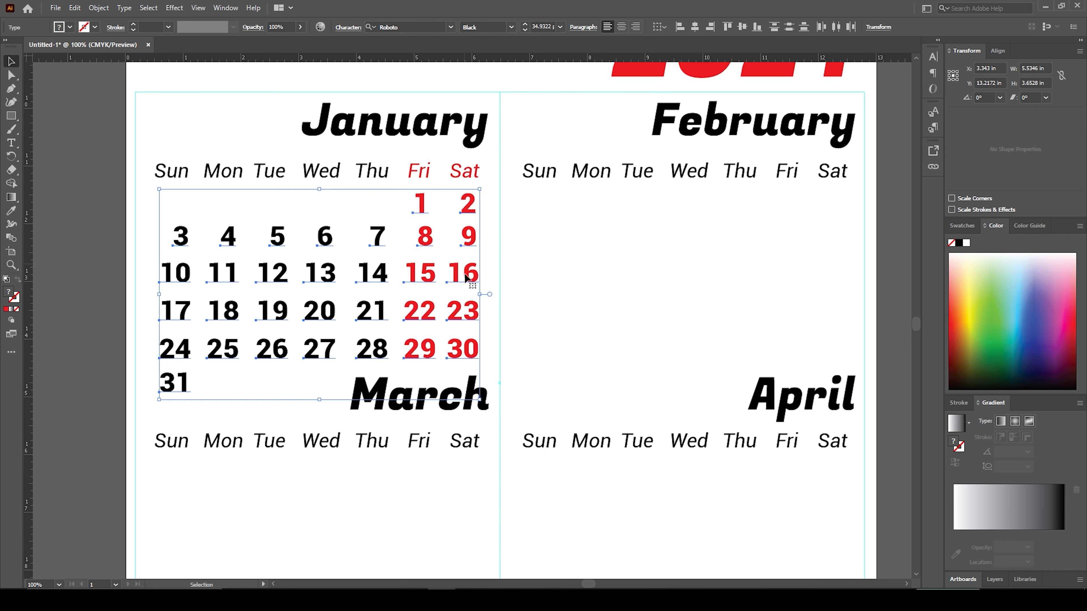
click(573, 307)
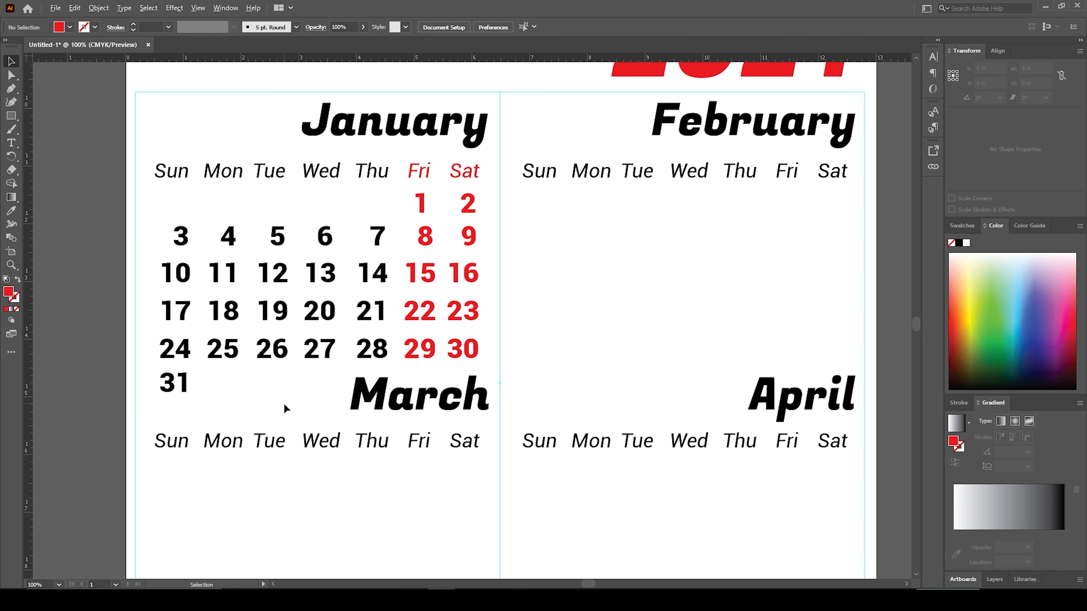
- Delete the small 2021 reference calendar placed beside the artboard
alt+scroll(658, 279, down, 2)
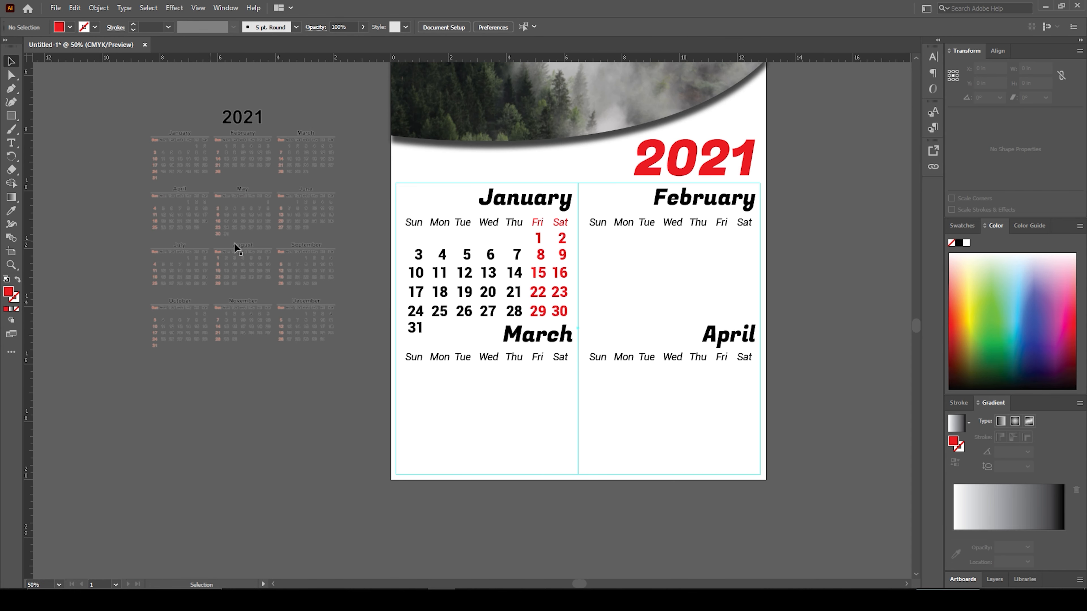
click(234, 248)
key(Delete)
scroll(617, 325, right, 3)
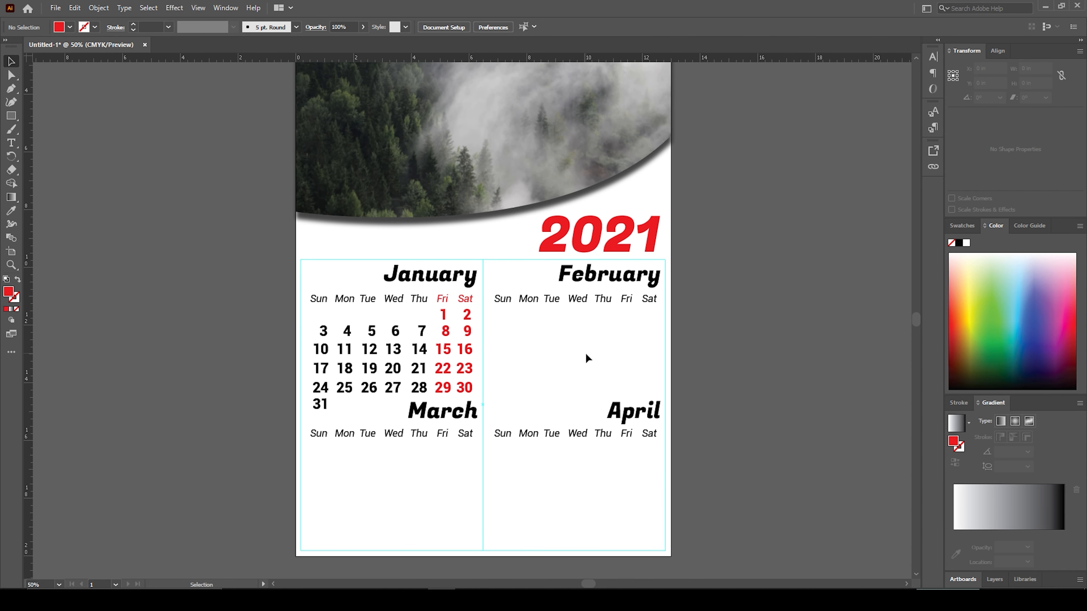
- Remove the guides that frame and divide the four month blocks on the calendar page
alt+scroll(585, 352, down, 1)
alt+scroll(549, 390, up, 1)
alt+scroll(549, 390, down, 1)
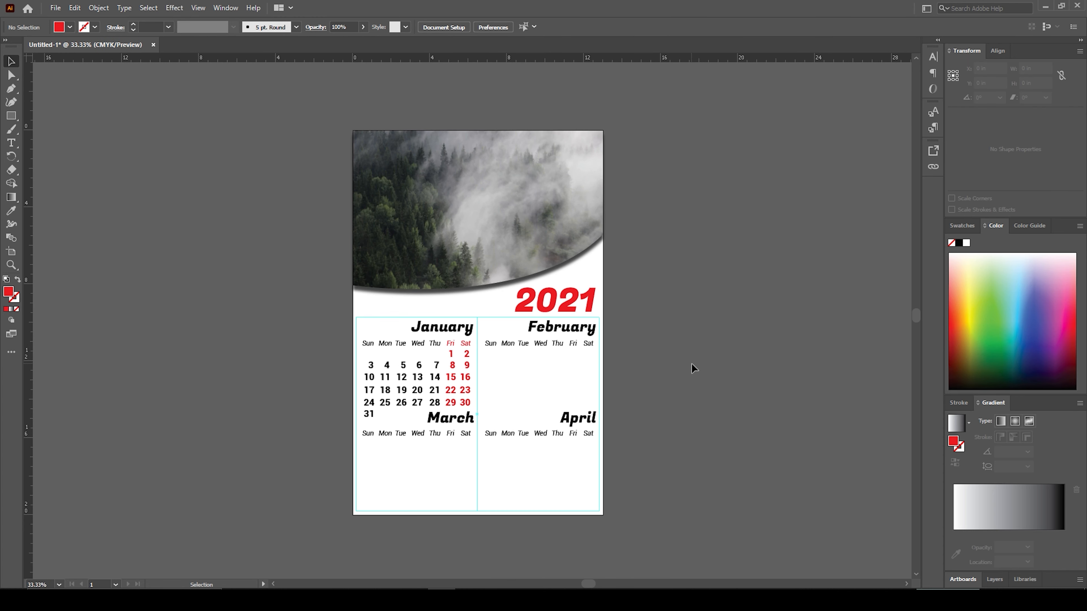
alt+scroll(616, 391, up, 1)
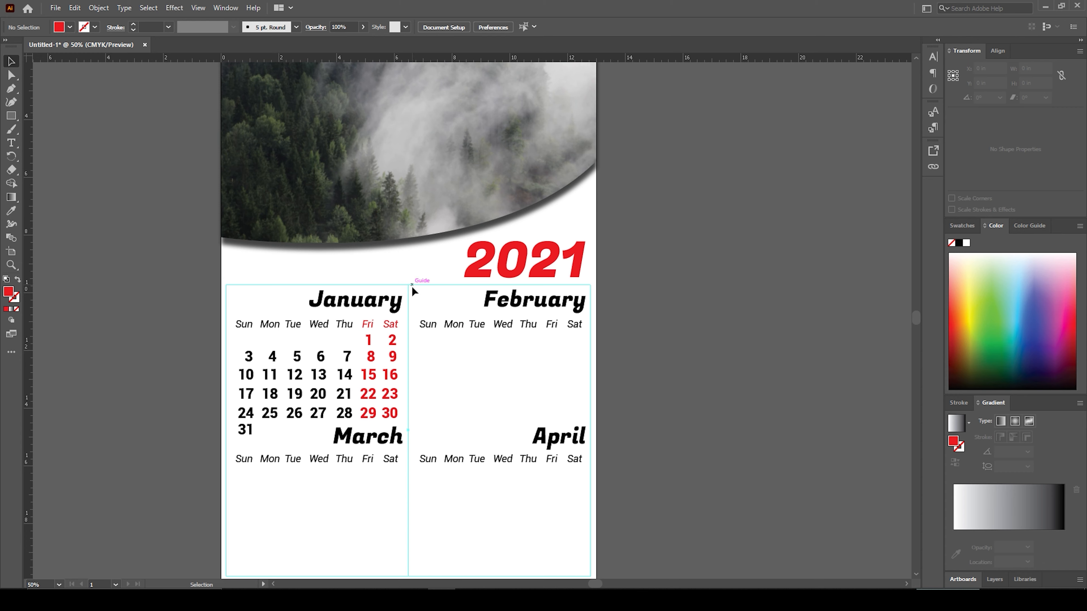
right_click(473, 370)
click(509, 491)
click(415, 292)
click(606, 368)
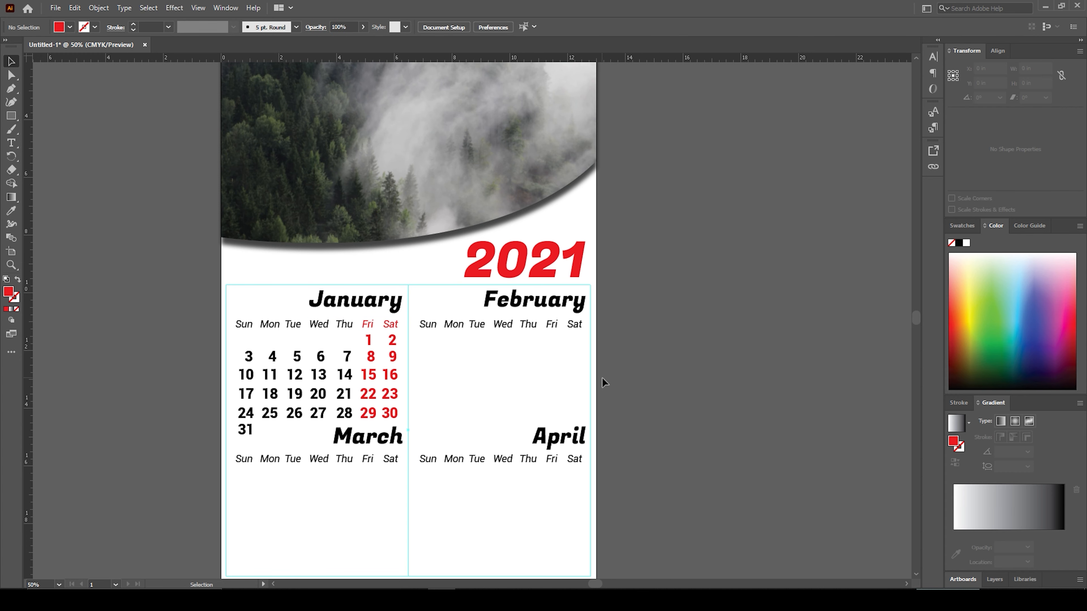
click(409, 388)
click(760, 386)
alt+scroll(648, 366, down, 1)
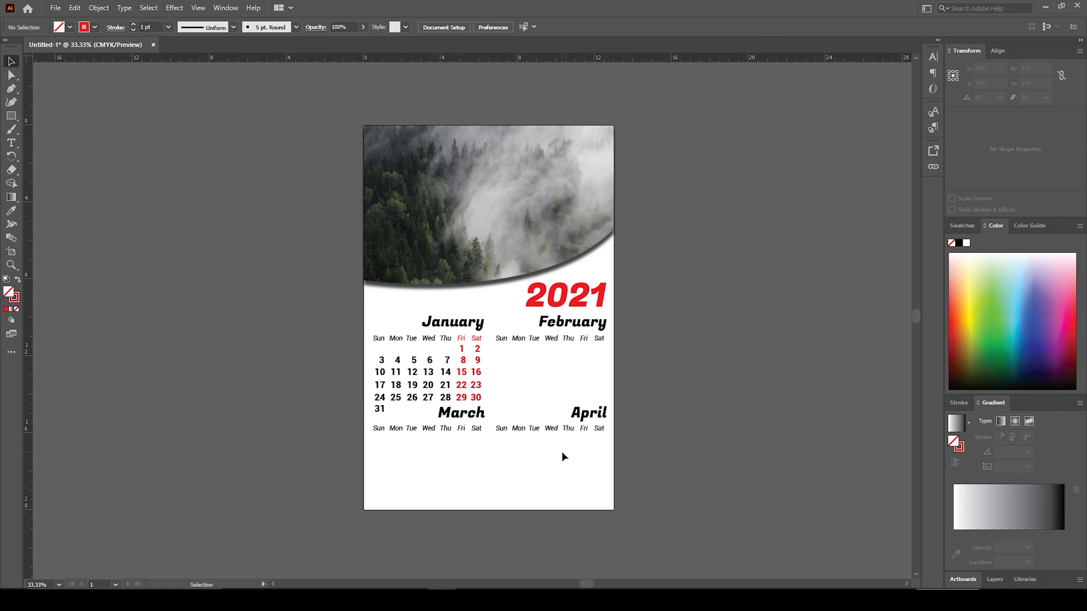